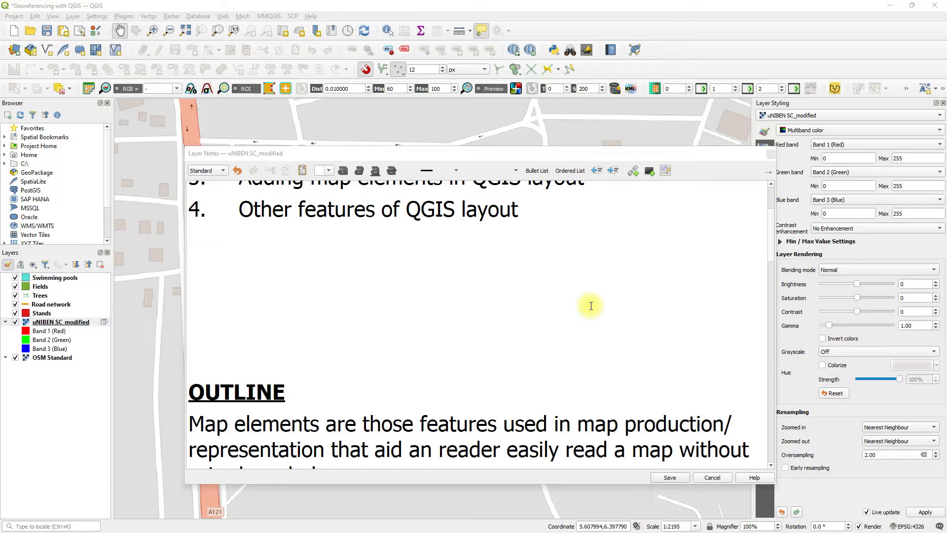
- Read the contents list and the outline's definition of map elements in the layer notes
scroll(593, 304, "up", 3)
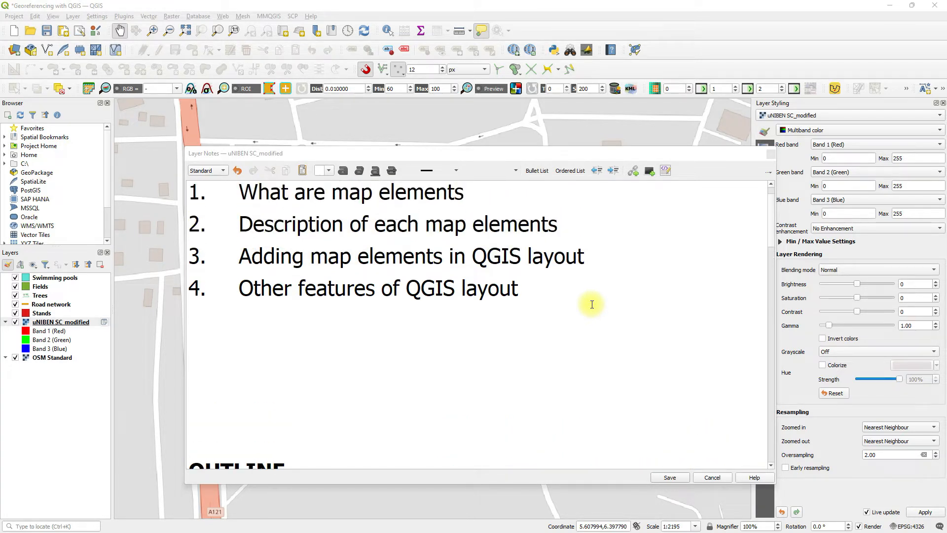
scroll(592, 305, "up", 1)
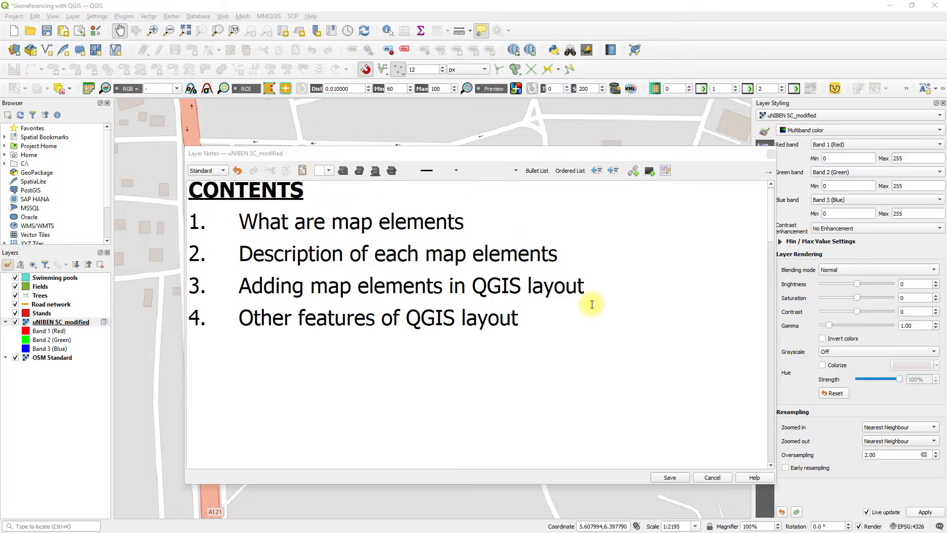
scroll(592, 304, "up", 1)
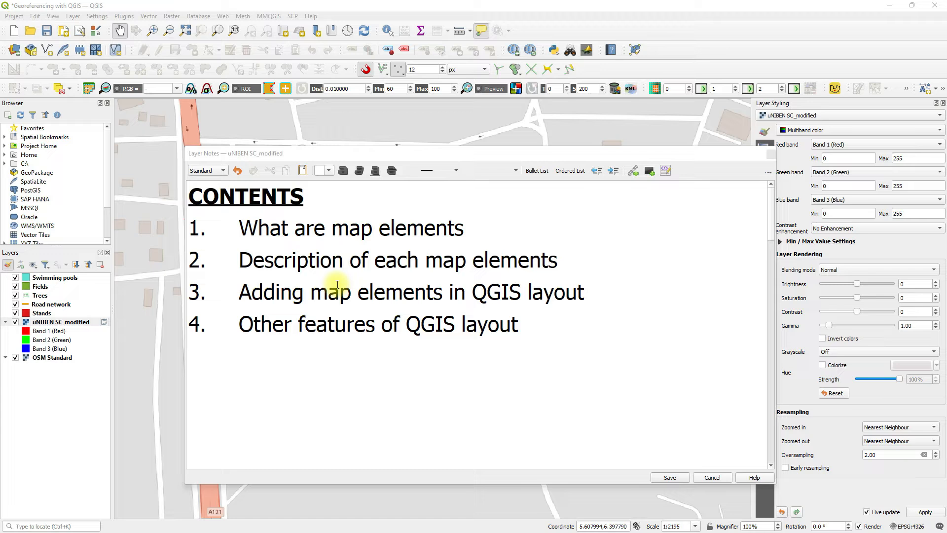
scroll(352, 296, "down", 6)
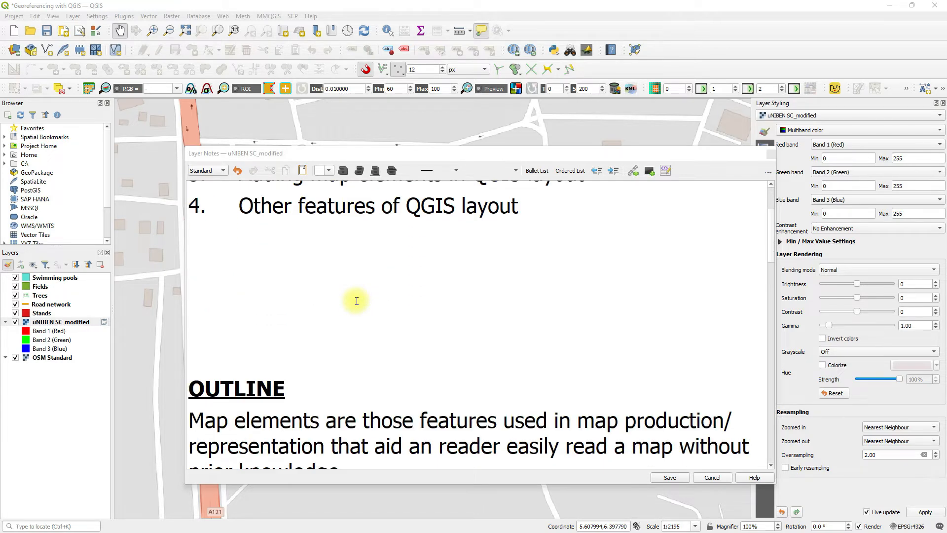
scroll(356, 300, "down", 2)
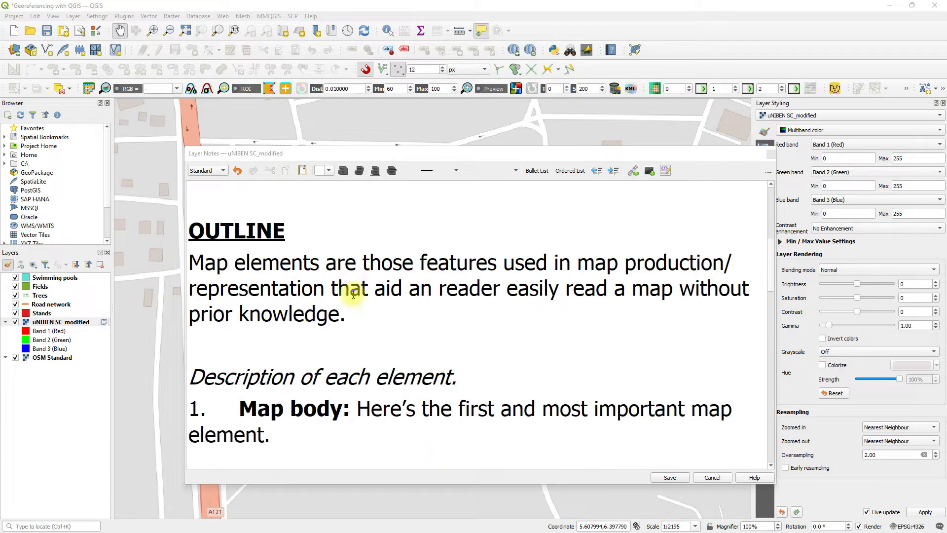
scroll(354, 295, "up", 5)
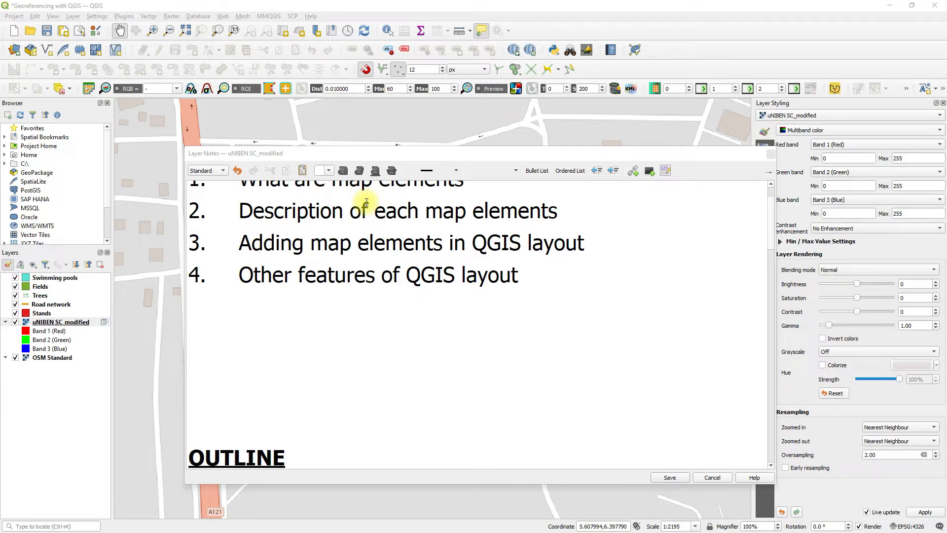
scroll(366, 201, "down", 6)
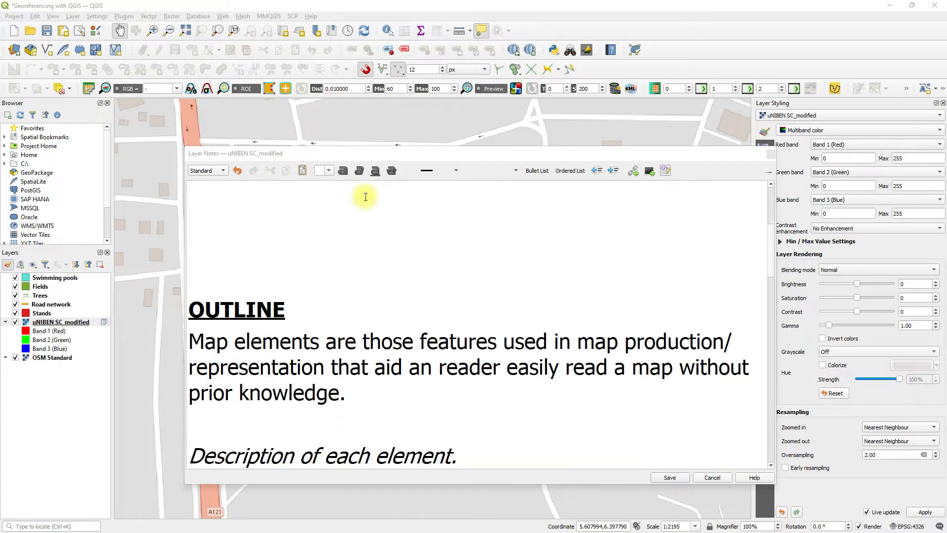
scroll(365, 197, "down", 3)
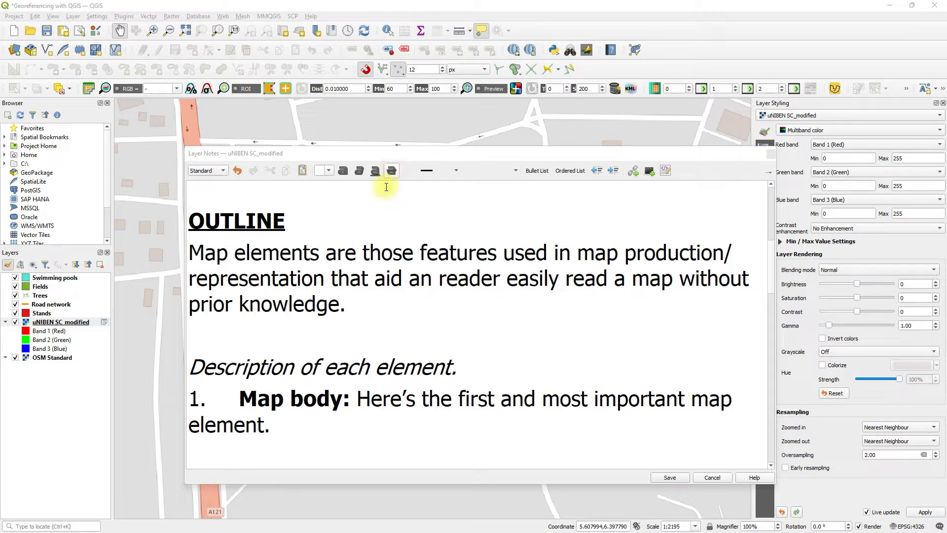
- Read the descriptions of the map elements from Map body to Map Projection, and close the layer notes
scroll(399, 309, "down", 2)
scroll(399, 309, "down", 1)
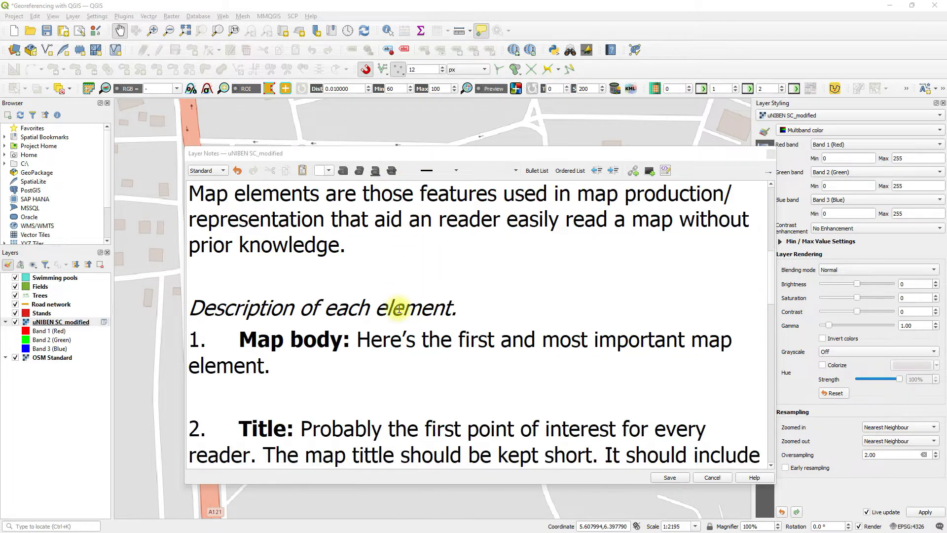
scroll(399, 304, "down", 1)
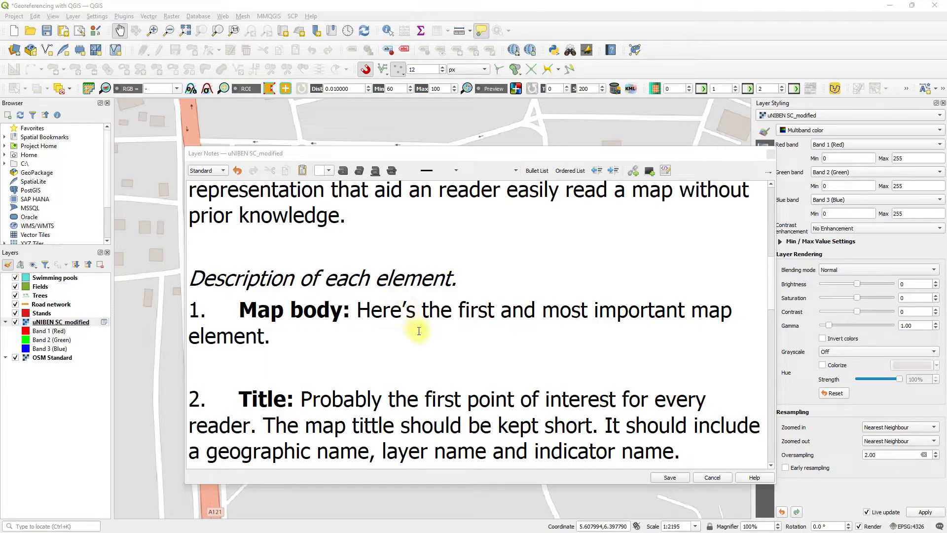
scroll(437, 326, "down", 1)
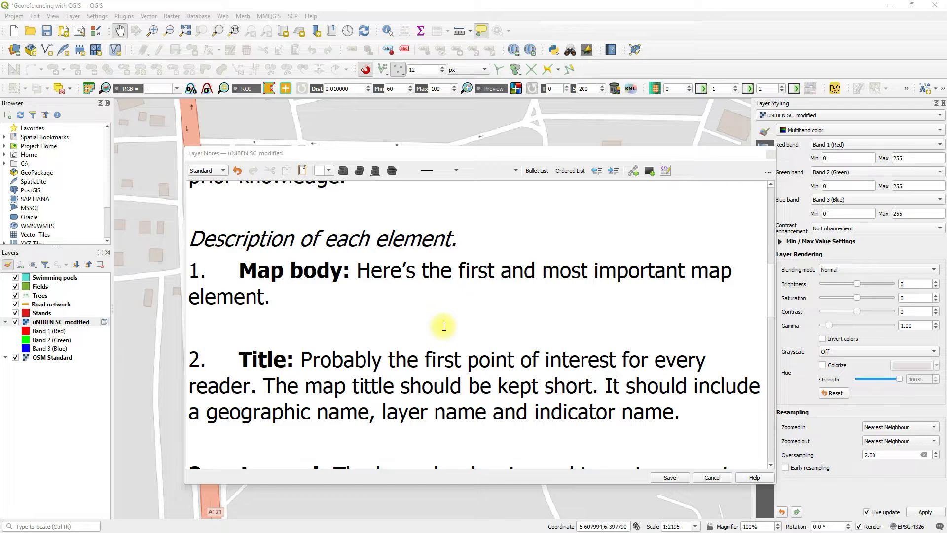
scroll(444, 326, "down", 3)
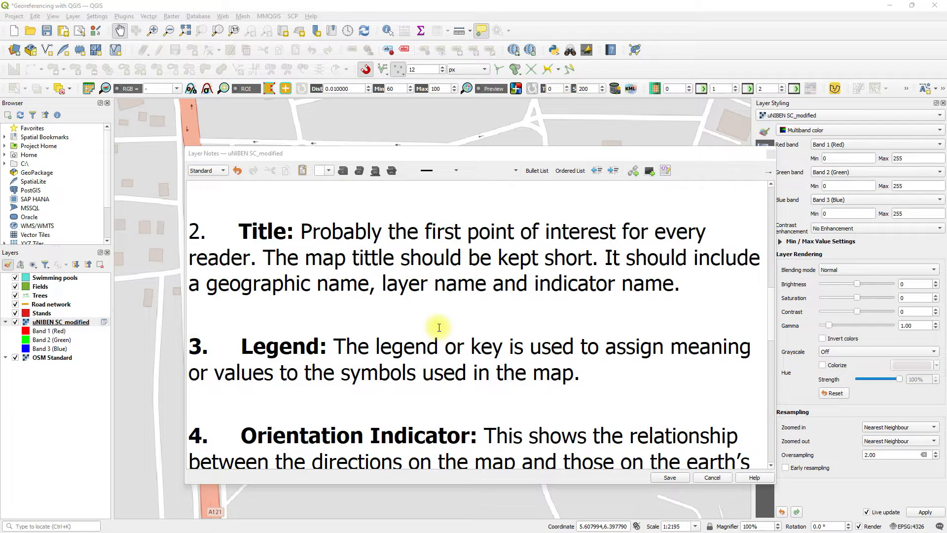
scroll(439, 327, "down", 2)
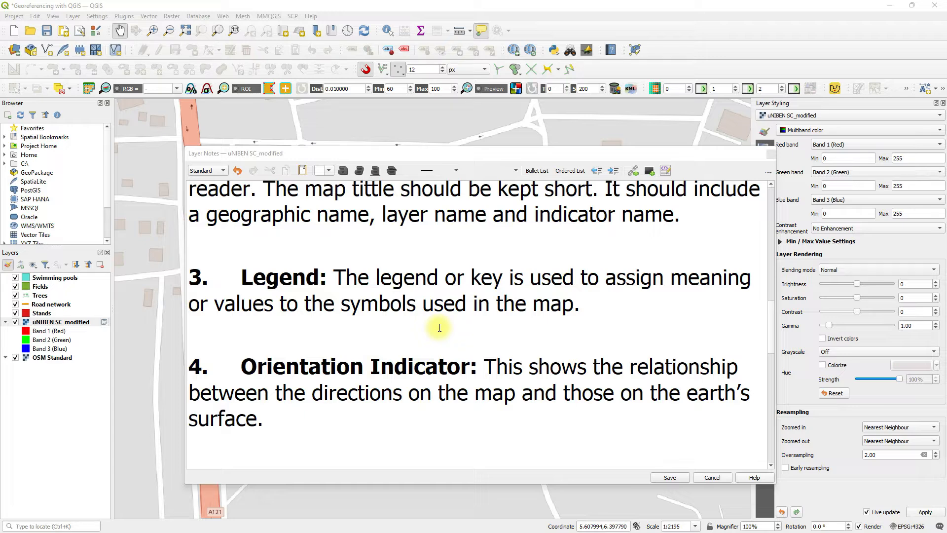
scroll(441, 325, "down", 2)
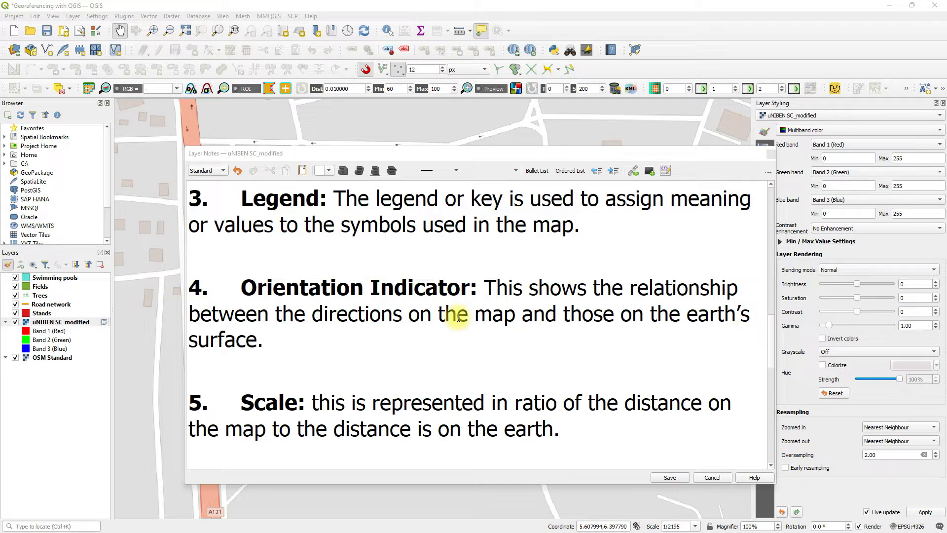
scroll(377, 385, "down", 2)
scroll(377, 385, "down", 3)
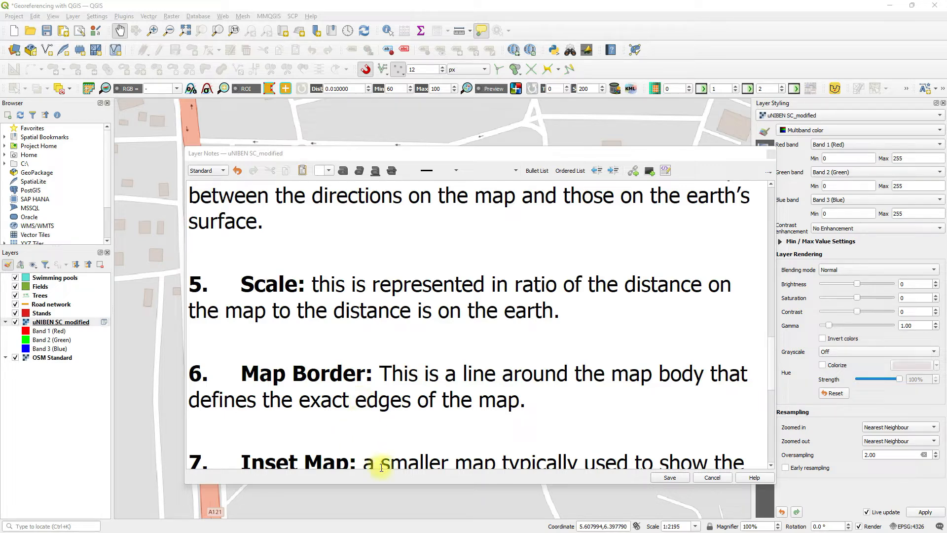
scroll(374, 384, "down", 5)
scroll(378, 372, "down", 6)
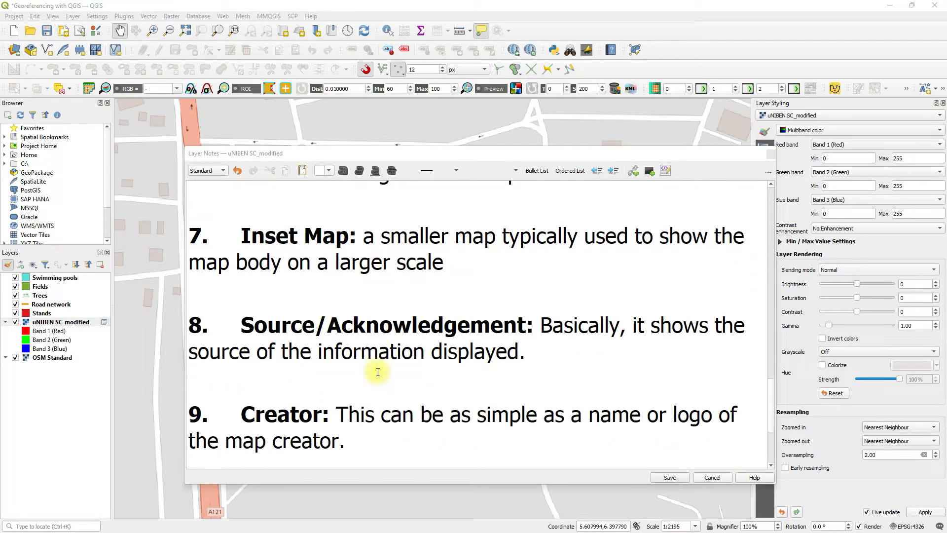
scroll(378, 372, "down", 1)
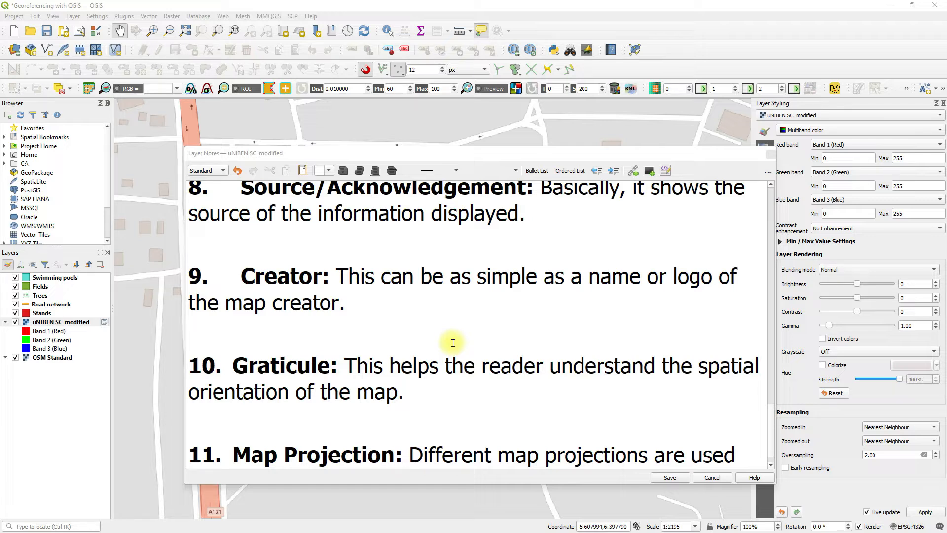
scroll(475, 345, "down", 1)
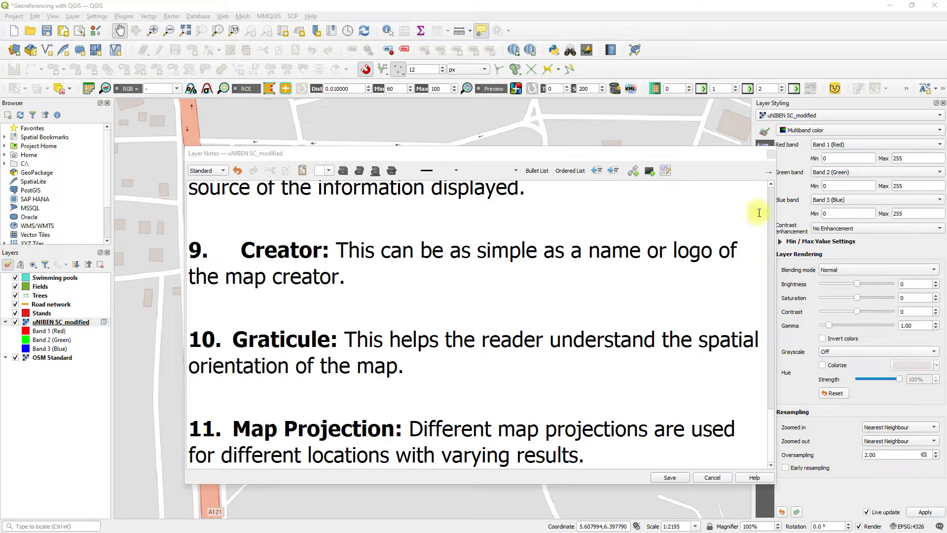
left_click(774, 153)
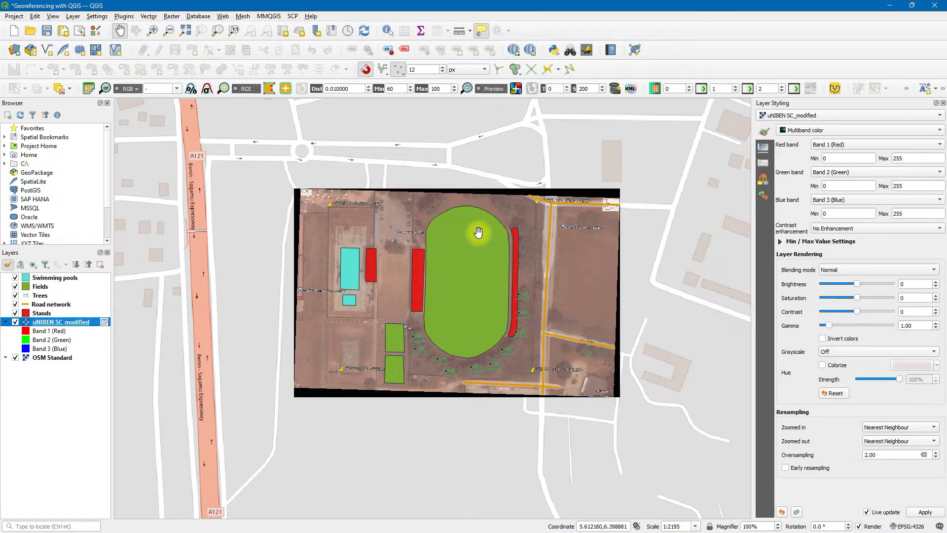
left_click(63, 32)
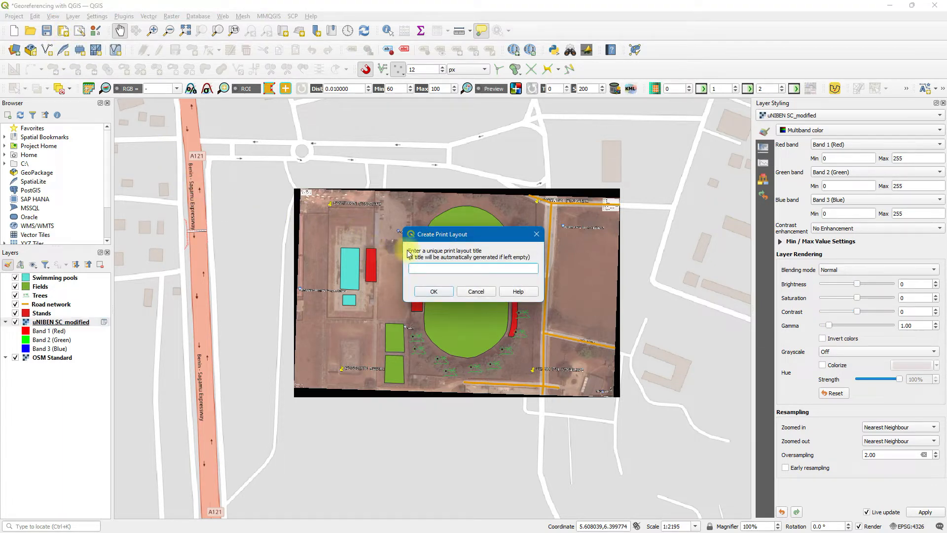
left_click(537, 237)
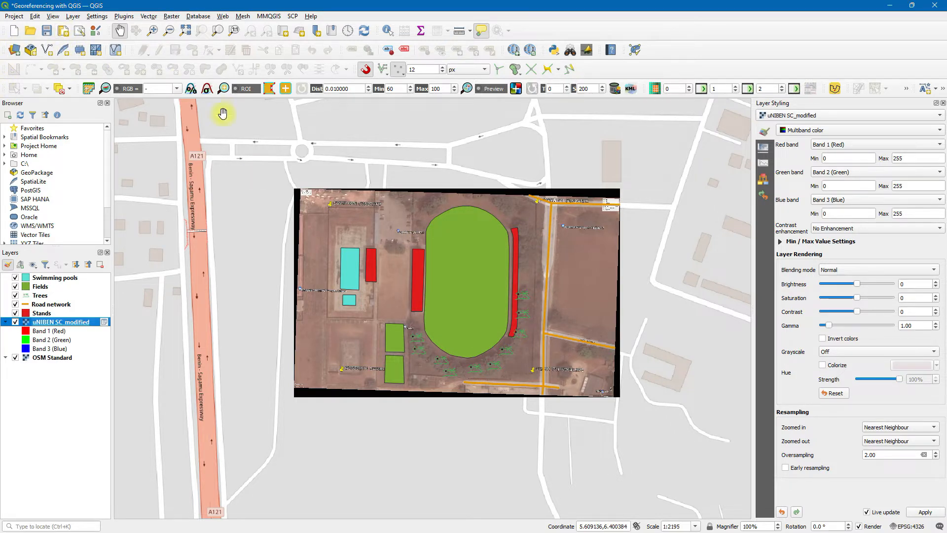
left_click(79, 32)
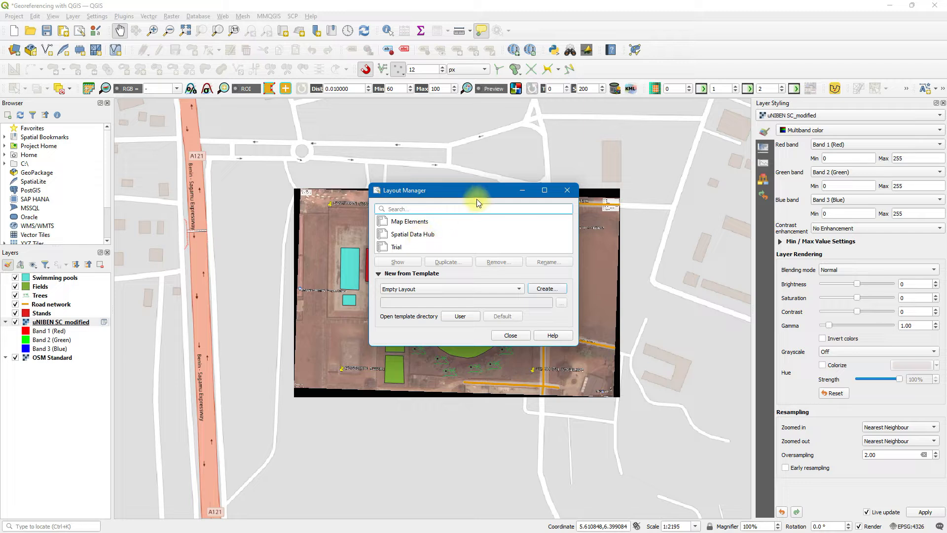
left_click(567, 191)
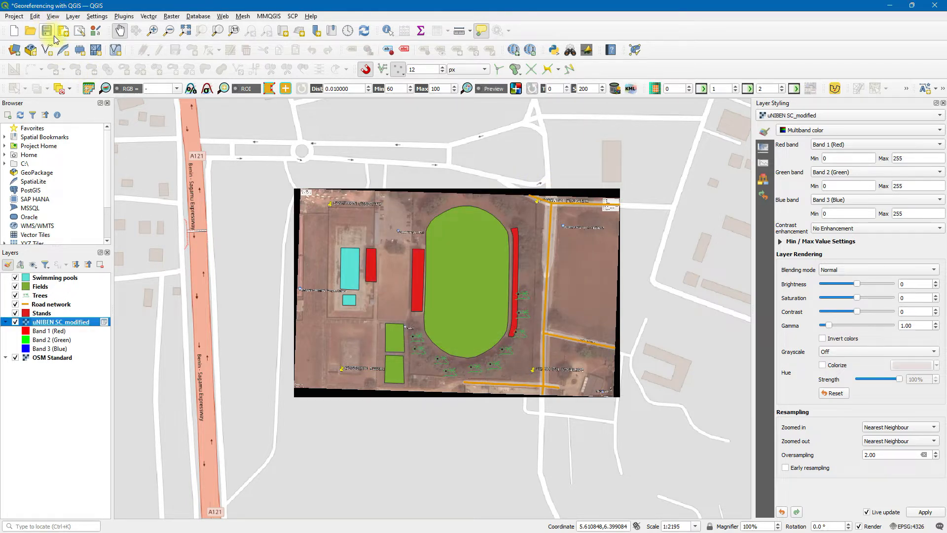
- Create a new print layout titled "Spatial channel" and maximize its window
left_click(65, 34)
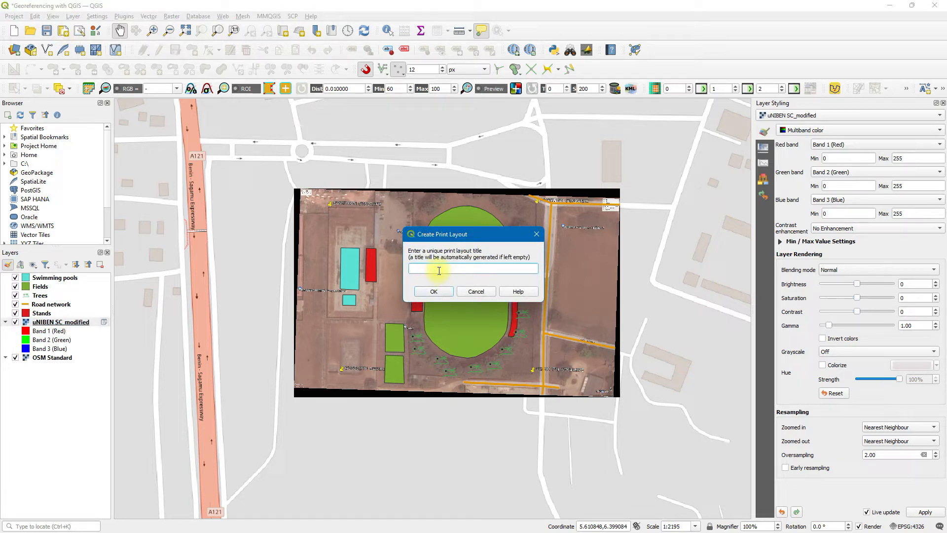
type("S")
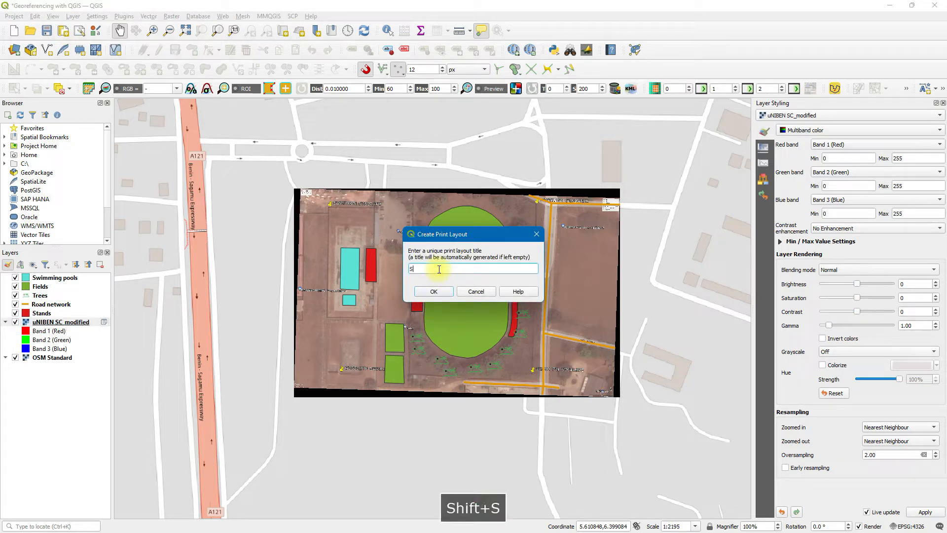
type("pa")
type("tial")
type(" chan")
type("ge")
type("l")
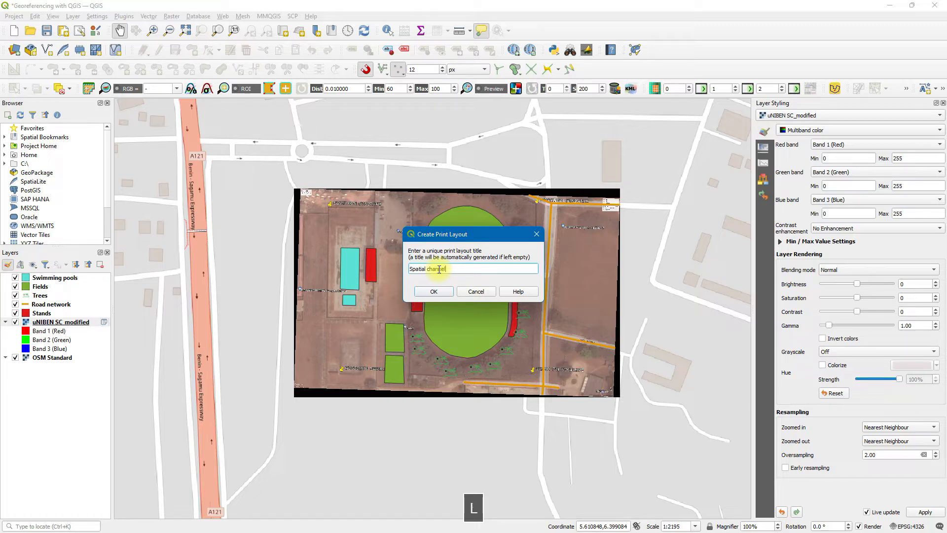
left_click(445, 294)
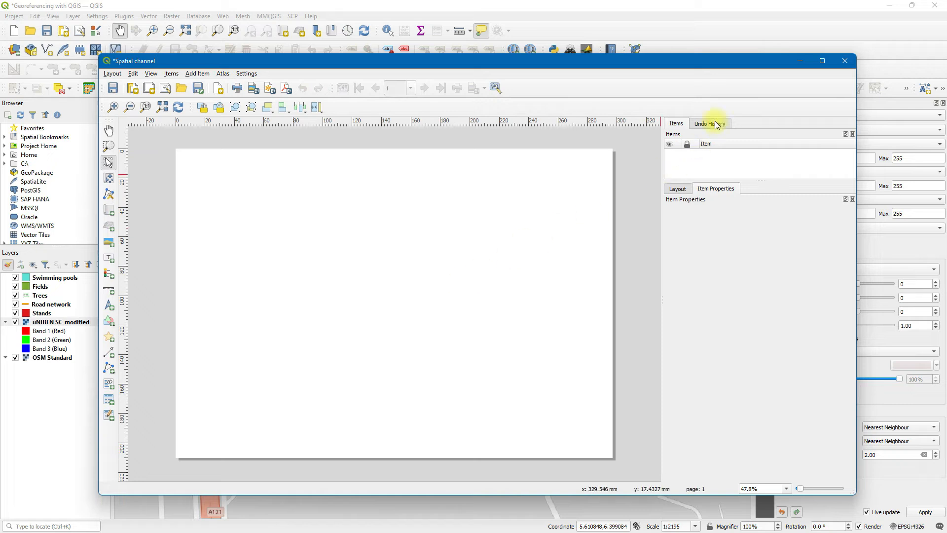
mouse_move(828, 62)
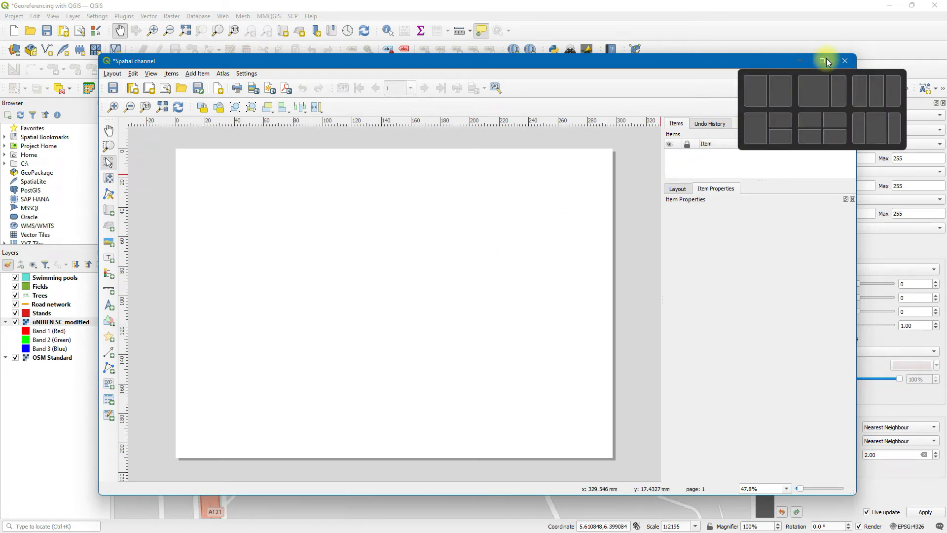
left_click(828, 62)
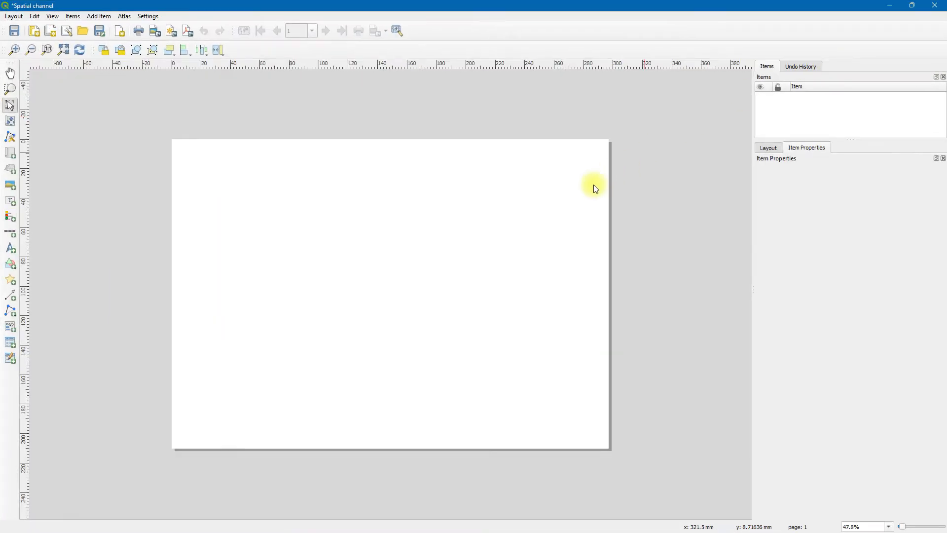
- Set the layout page's size to A4 and its orientation to Landscape
left_click(299, 368)
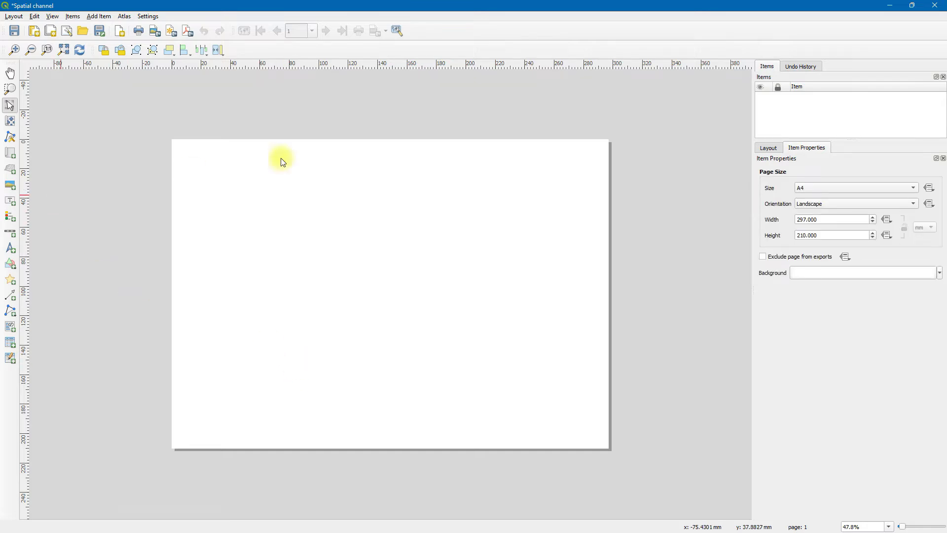
left_click(858, 186)
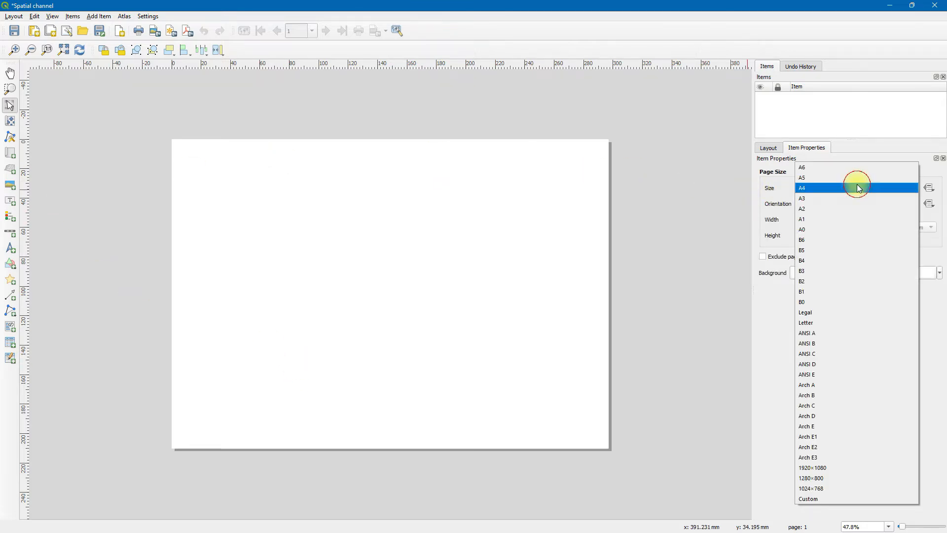
left_click(853, 188)
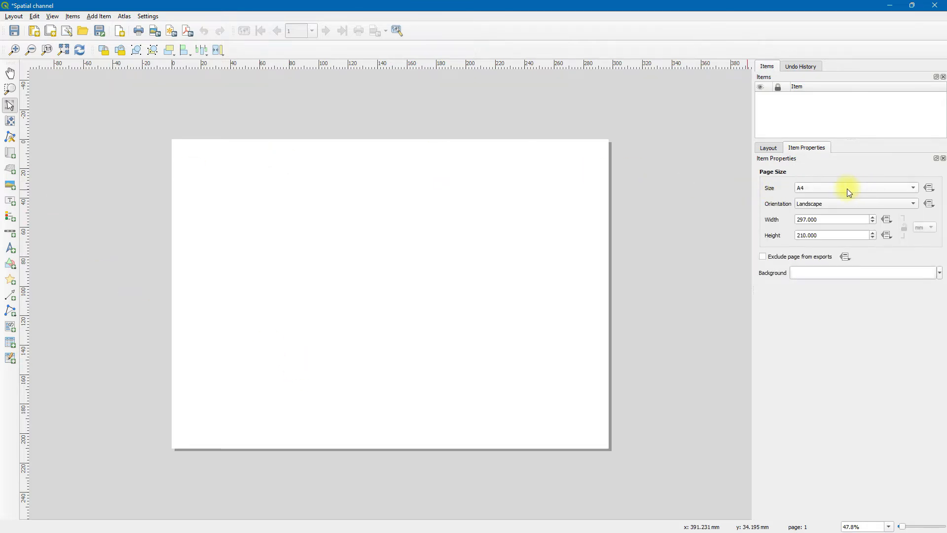
left_click(819, 209)
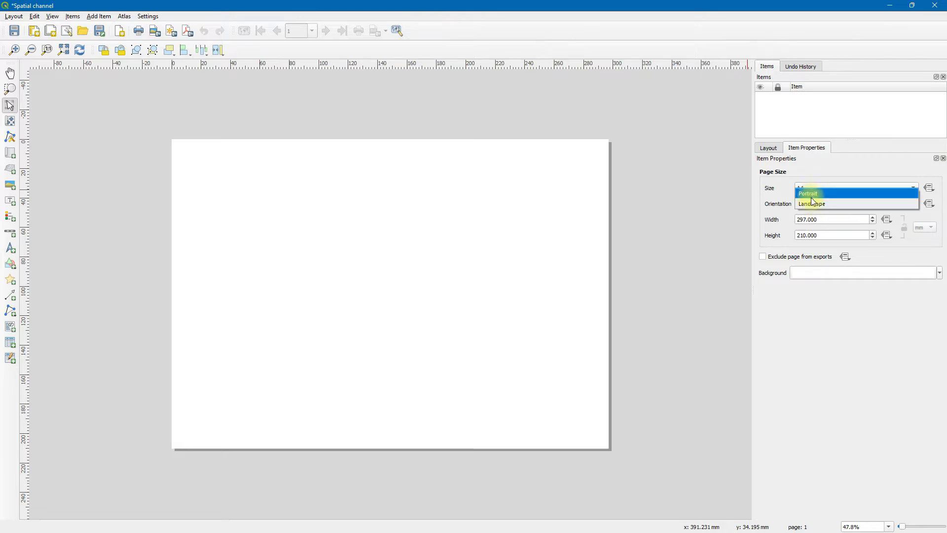
left_click(812, 203)
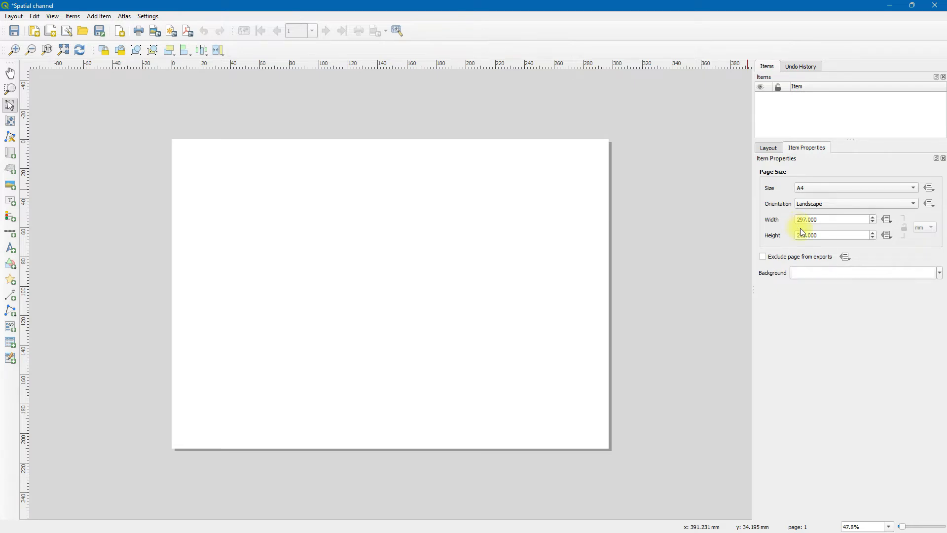
left_click(940, 273)
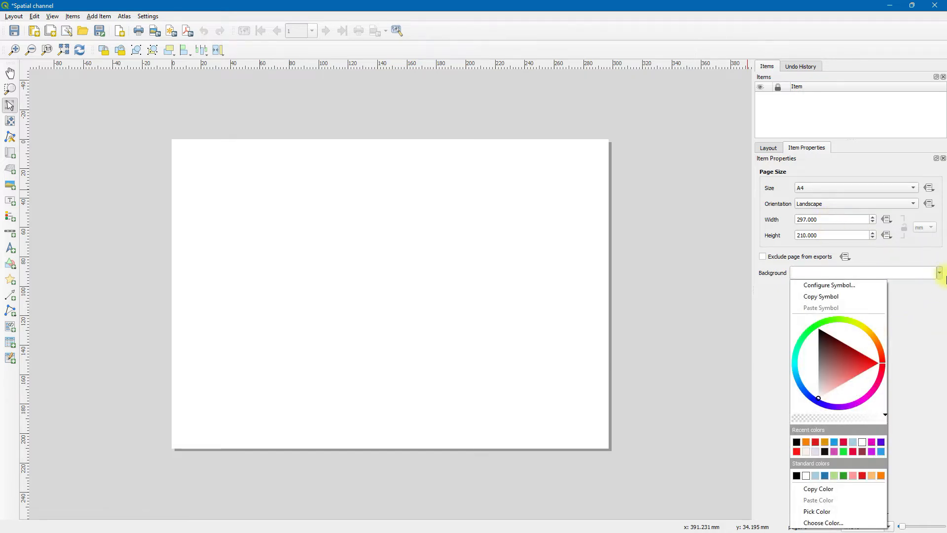
left_click(939, 273)
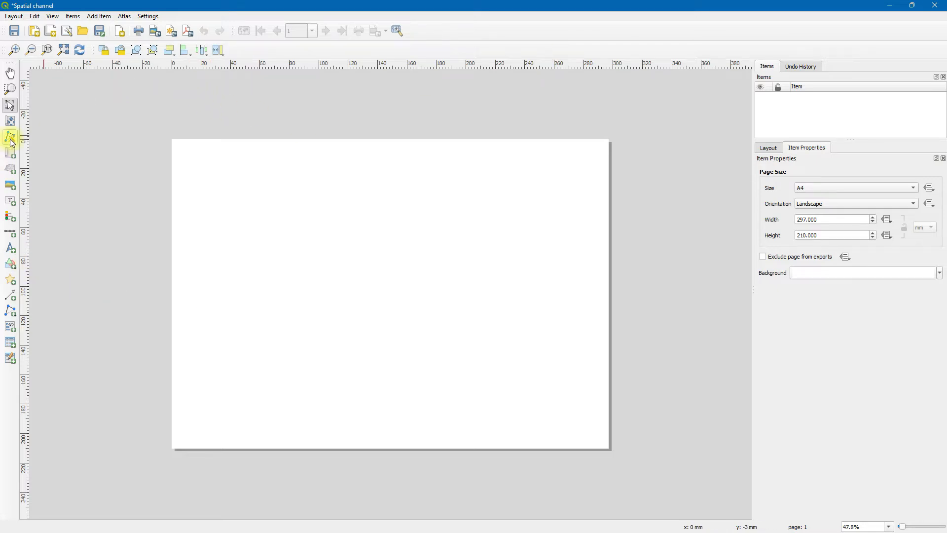
- Try to add a map item near the page's upper-left corner, and undo its addition
left_click(8, 154)
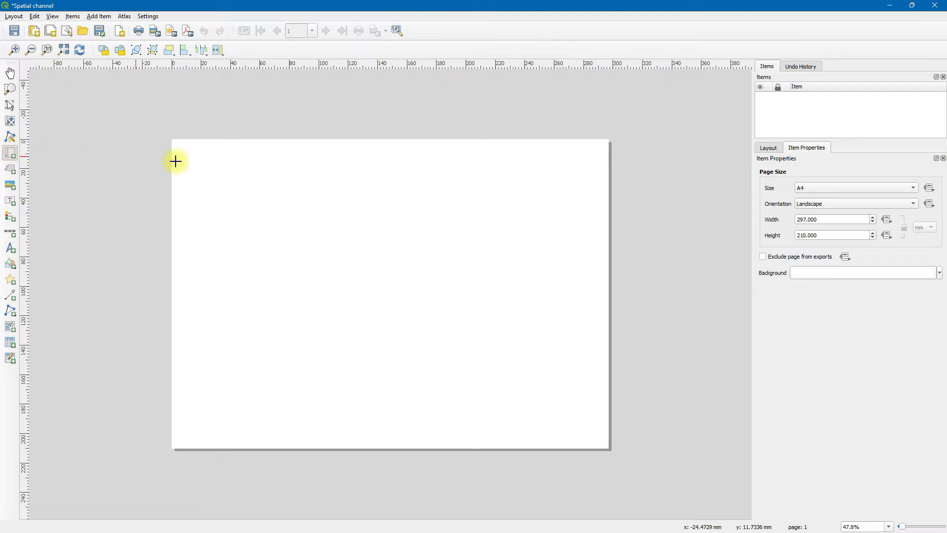
left_click(102, 16)
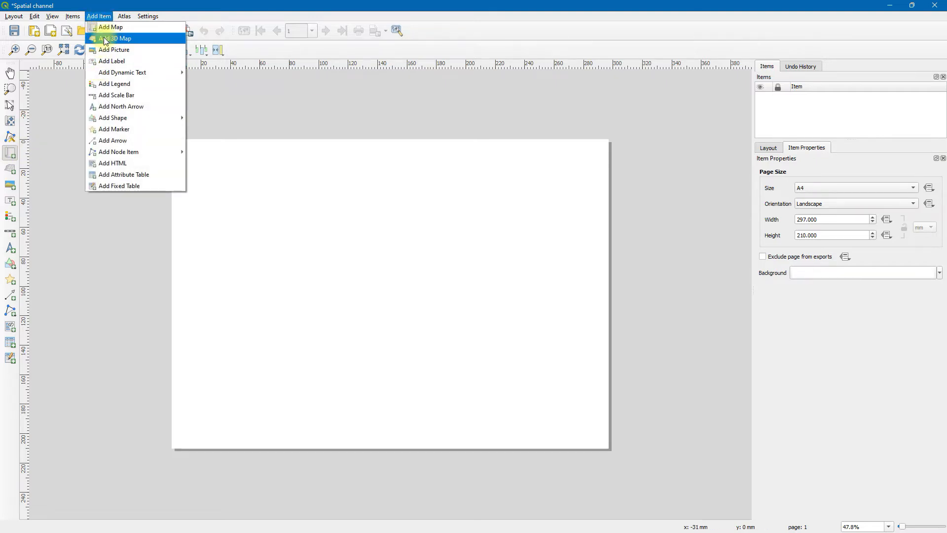
left_click(203, 188)
left_click_drag(203, 186, 216, 168)
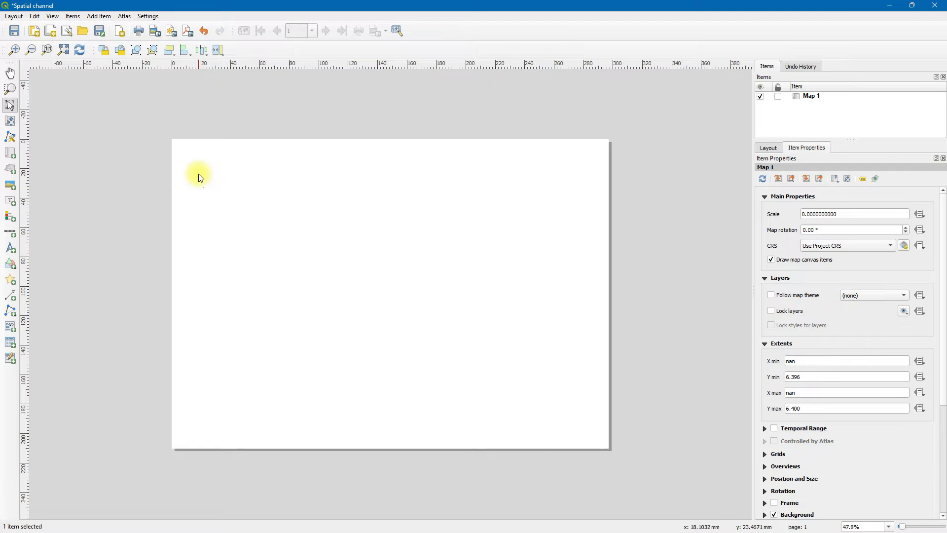
left_click_drag(198, 174, 302, 267)
scroll(200, 187, "up", 3)
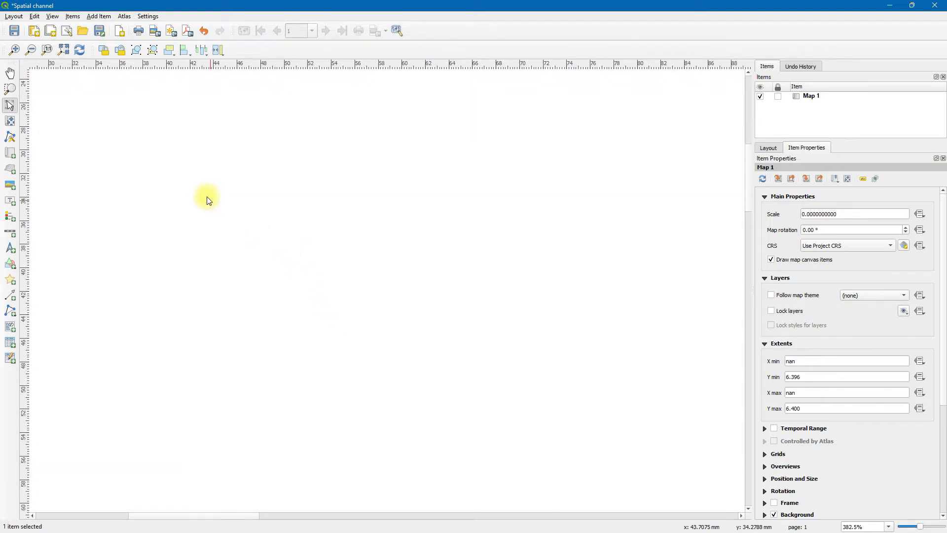
key("ctrl+0")
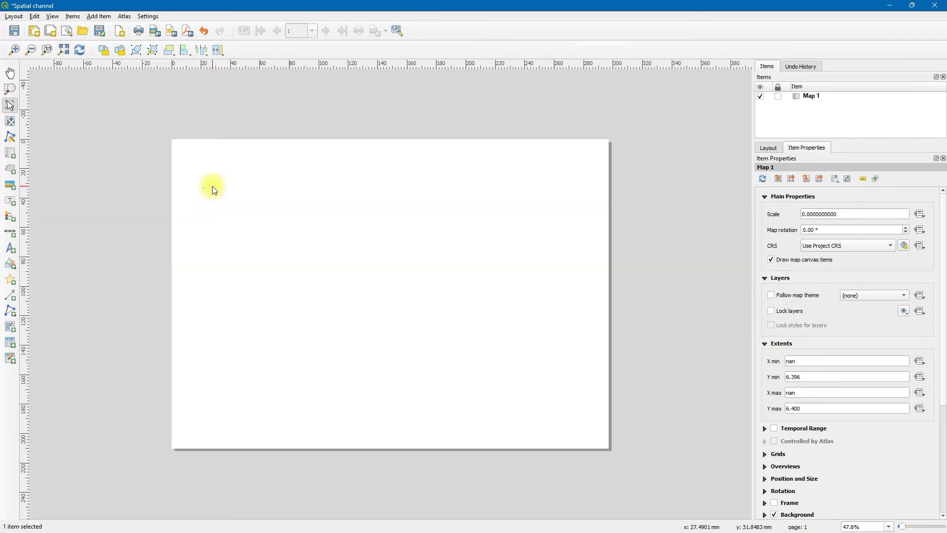
key("ctrl+z")
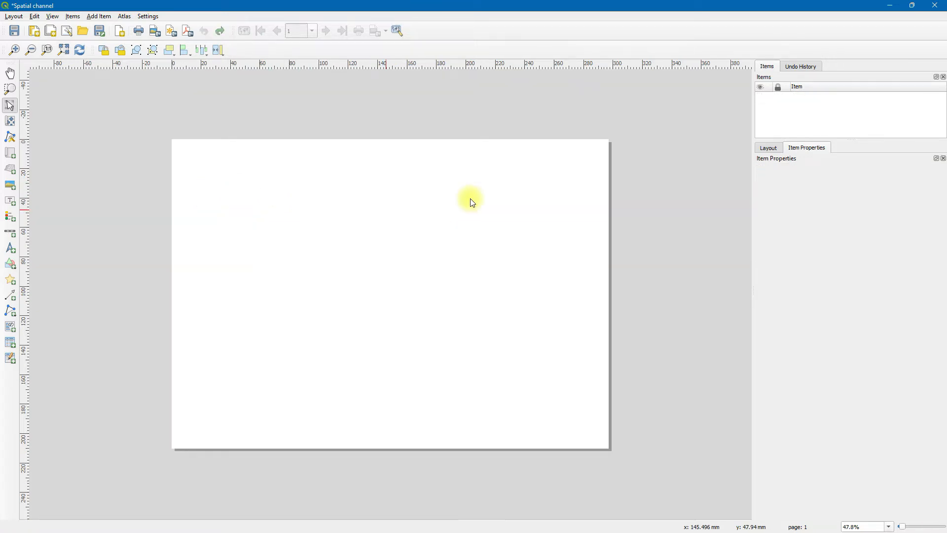
- Switch to the main QGIS project window and hide the uNIBEN SC_modified and OSM Standard layers
left_click(890, 6)
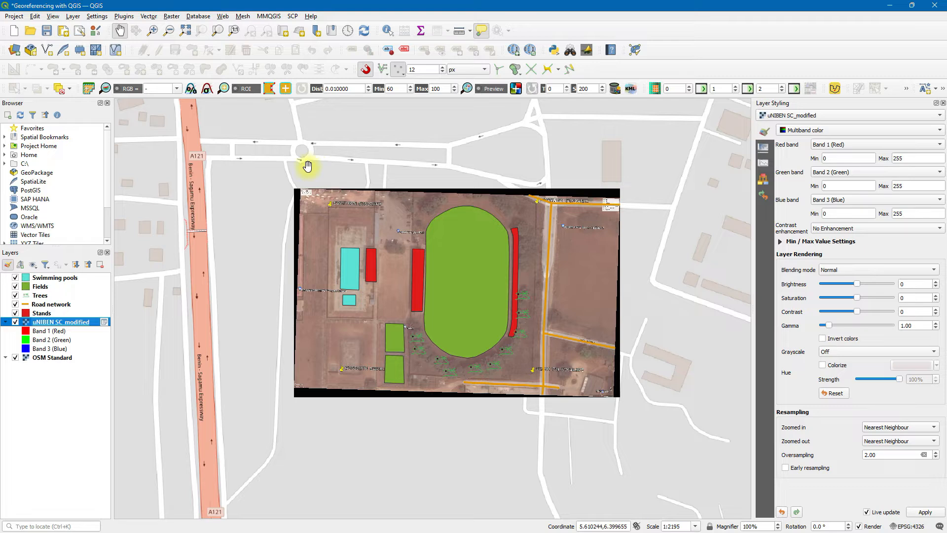
left_click(15, 322)
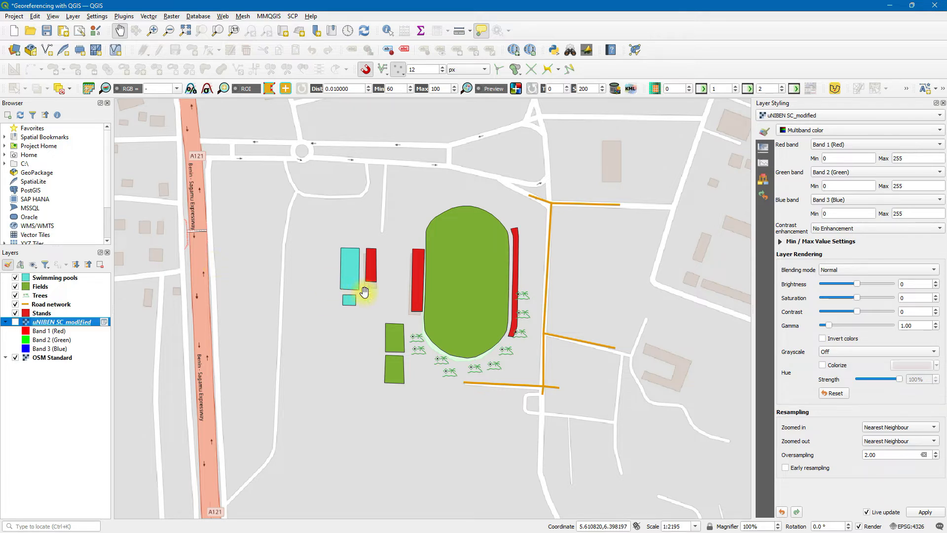
scroll(424, 306, "up", 2)
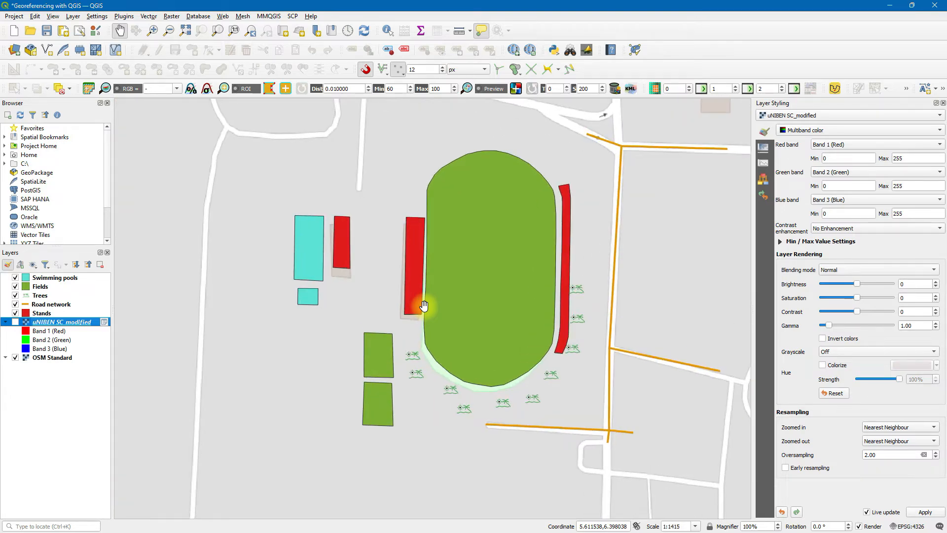
scroll(425, 301, "up", 1)
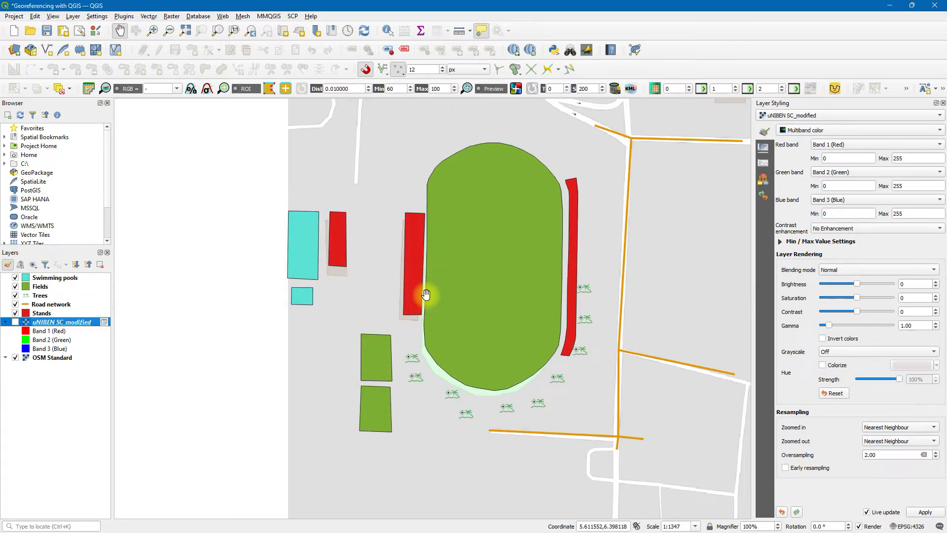
left_click_drag(425, 294, 411, 293)
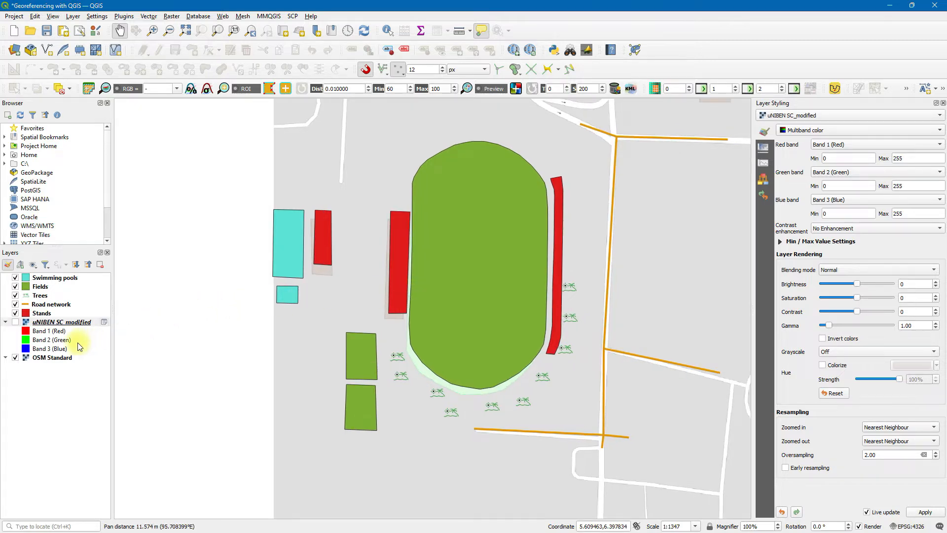
left_click(15, 357)
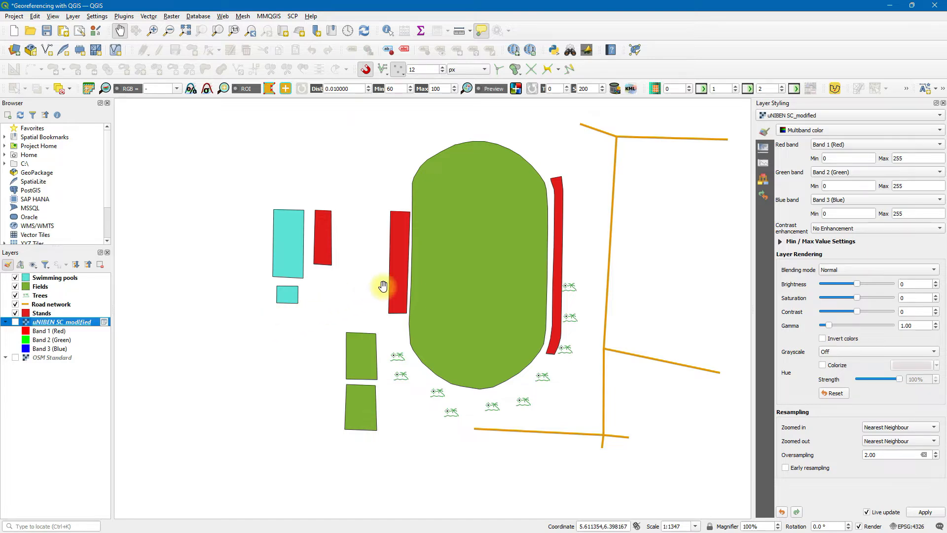
scroll(383, 286, "up", 1)
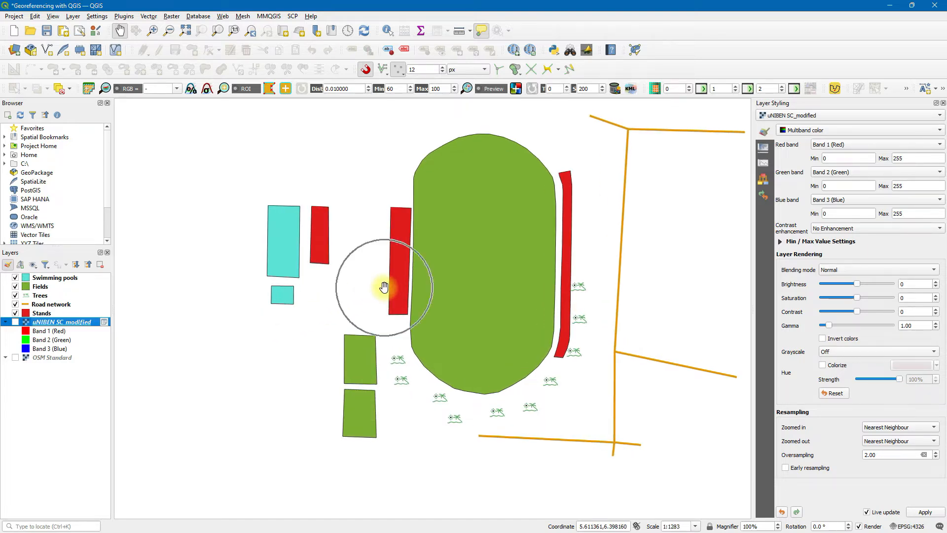
left_click_drag(384, 286, 367, 288)
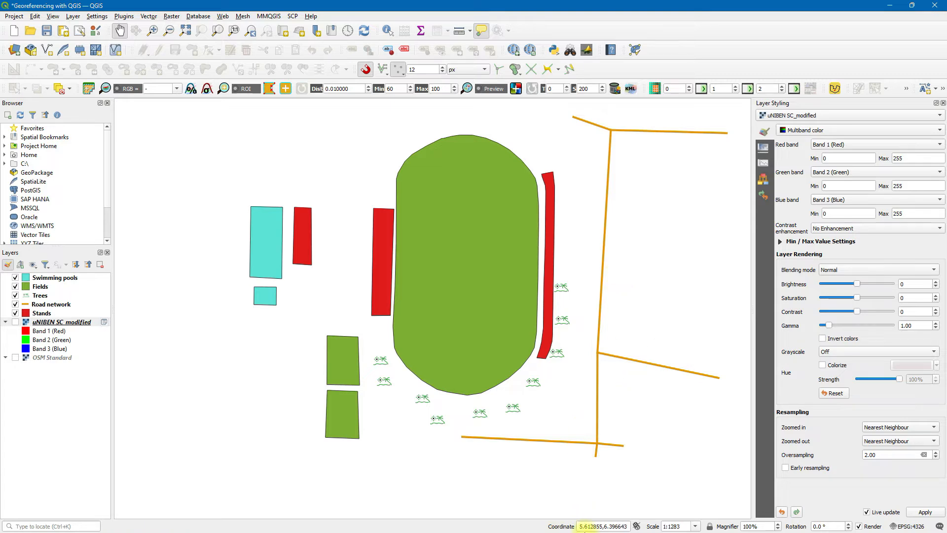
- Switch back to the Spatial channel layout and add a map item in the page's upper-left area, leaving free space beside and below it
key("super")
mouse_move(614, 528)
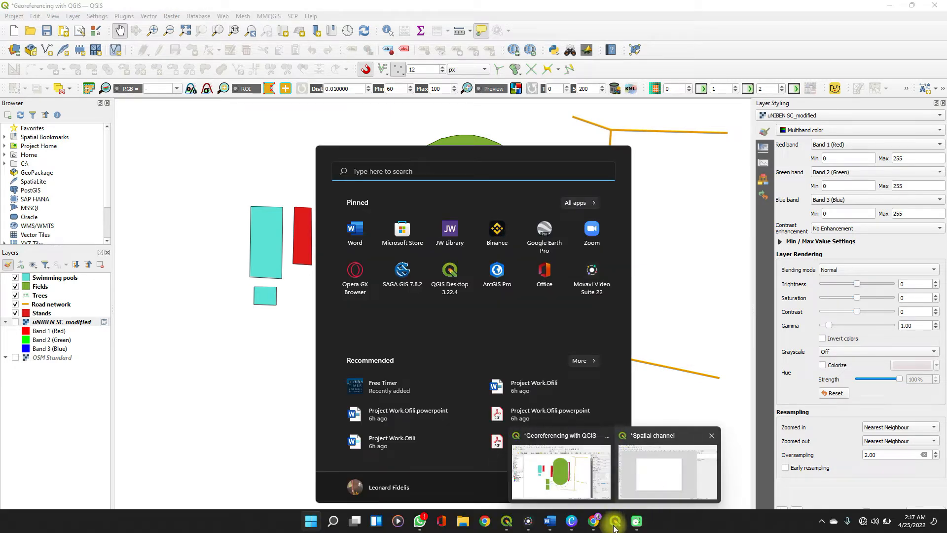
left_click(651, 463)
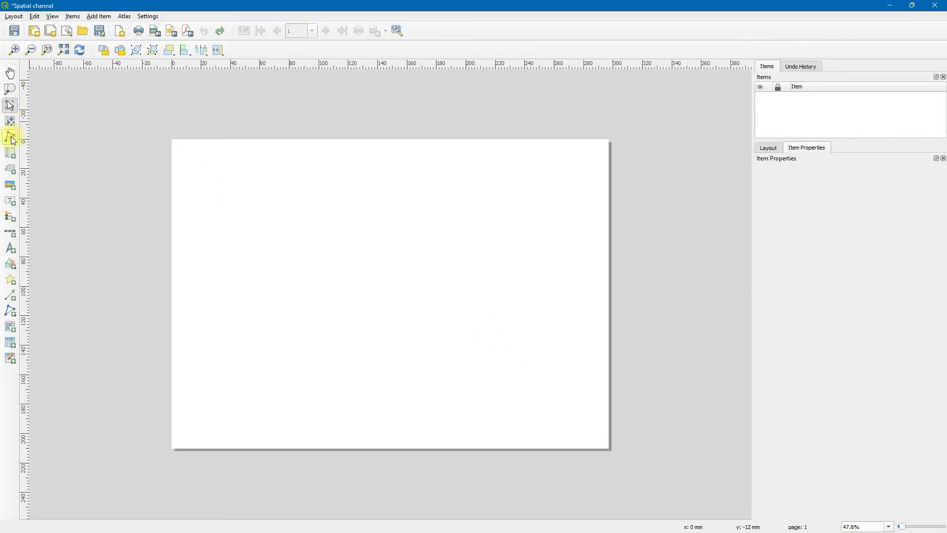
left_click(10, 153)
left_click_drag(190, 158, 568, 423)
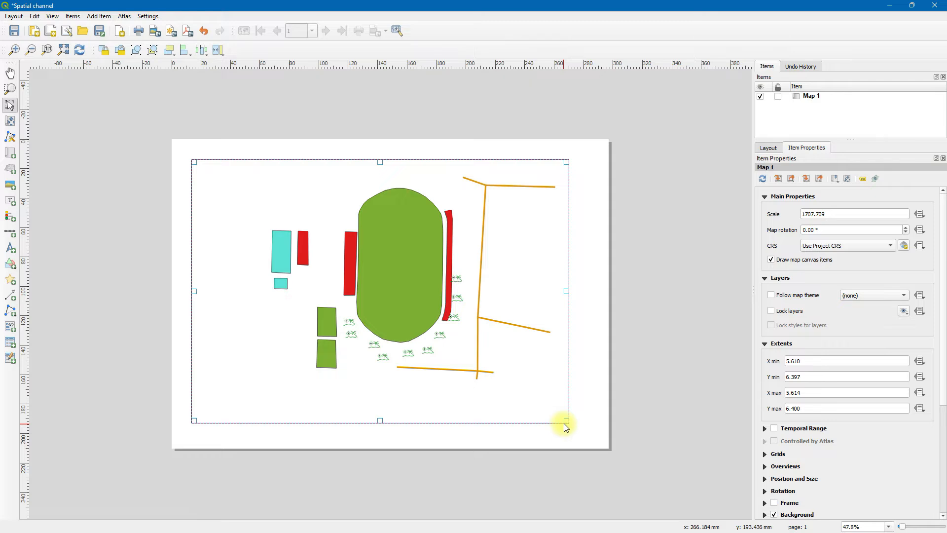
left_click_drag(566, 422, 504, 384)
mouse_move(392, 274)
left_mouse_down()
mouse_move(391, 293)
mouse_move(385, 270)
left_mouse_up()
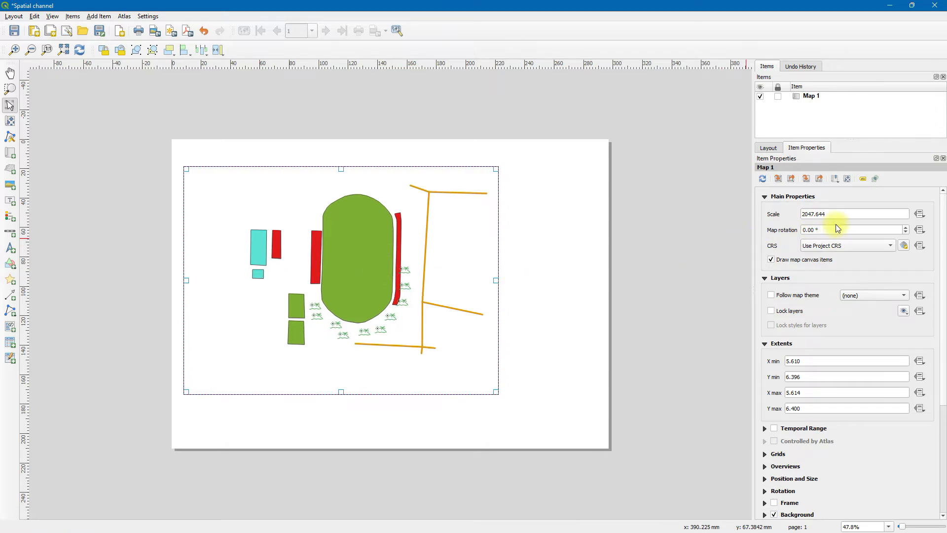
- Set the map item's scale to 2000
double_click(827, 214)
left_click(832, 214)
key("BackSpace")
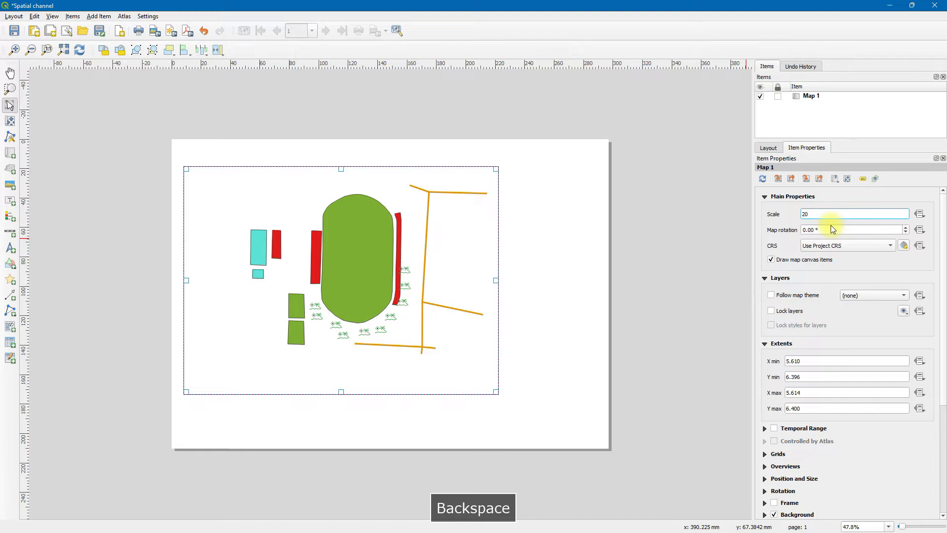
type("00")
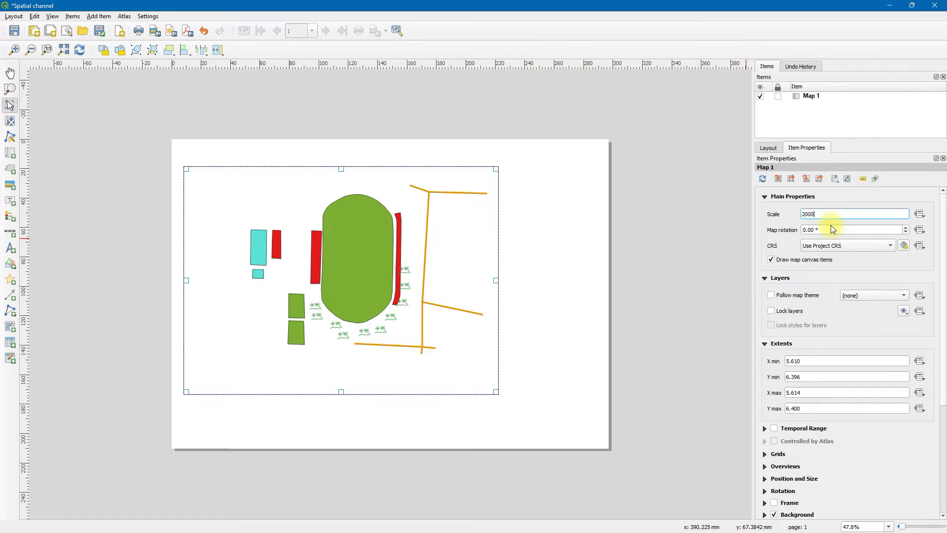
key("Return")
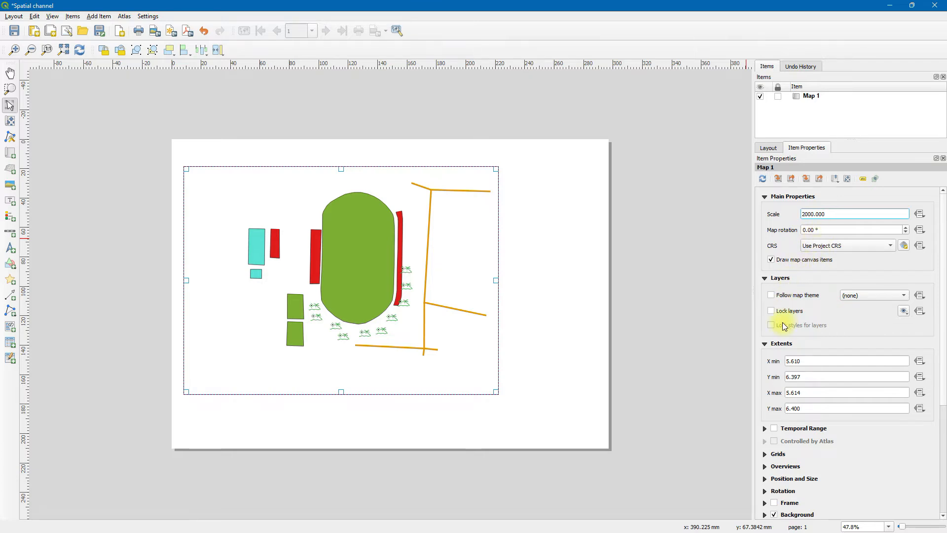
- Lock the layers and the layer styles of the map item
scroll(799, 299, "down", 1)
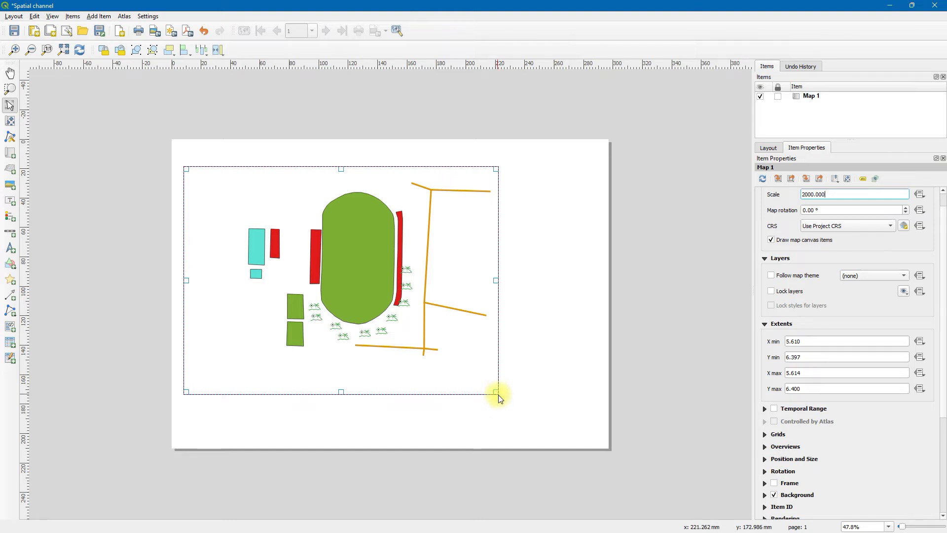
left_click(772, 291)
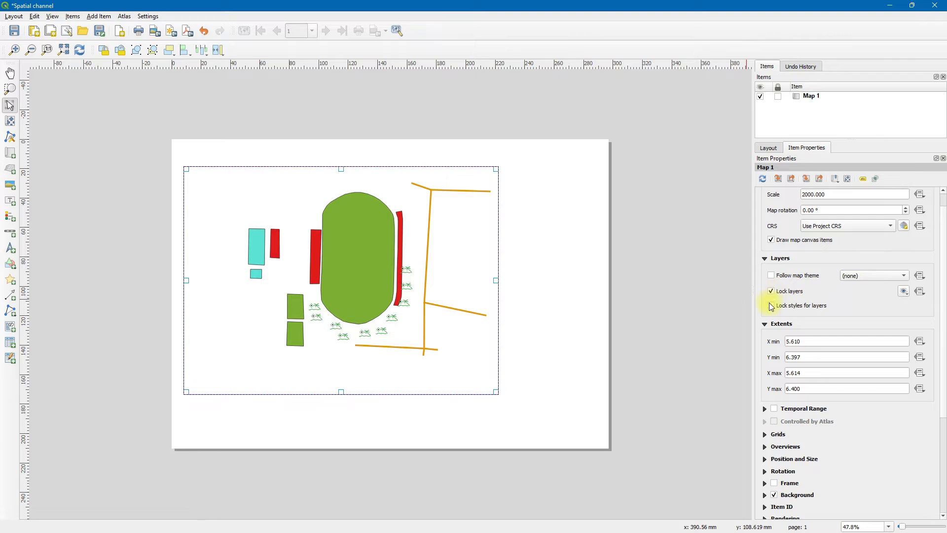
left_click(771, 306)
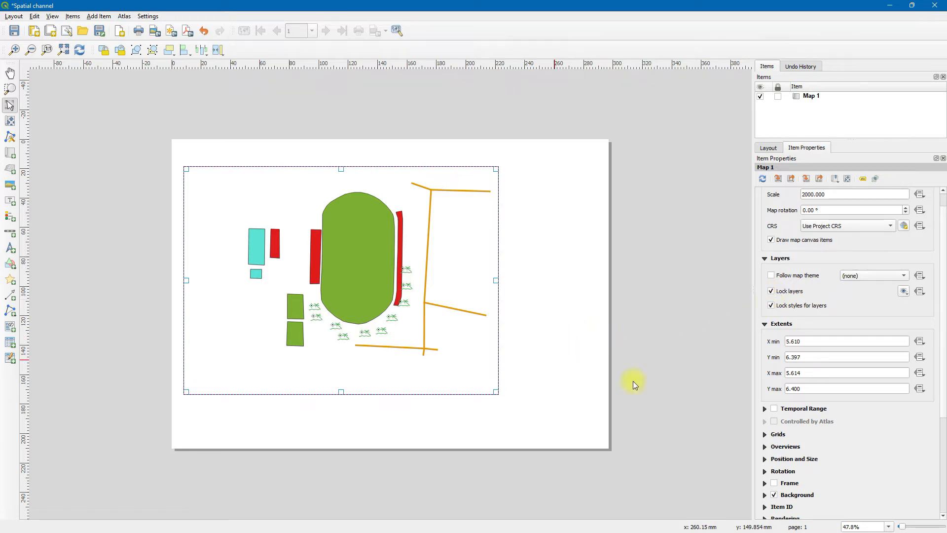
- Add a grid to the map item and open the grid's properties for modification
scroll(759, 400, "down", 3)
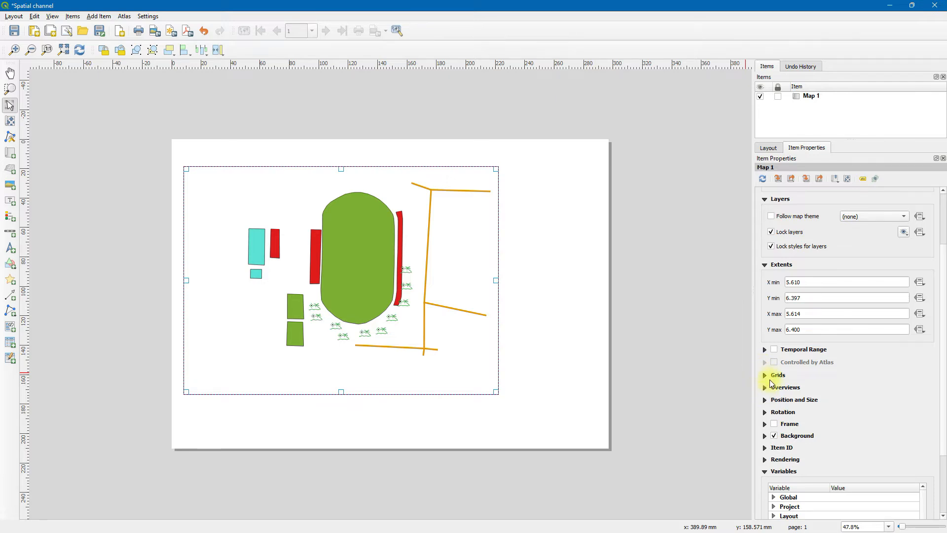
left_click(773, 378)
left_click(785, 393)
left_click(788, 404)
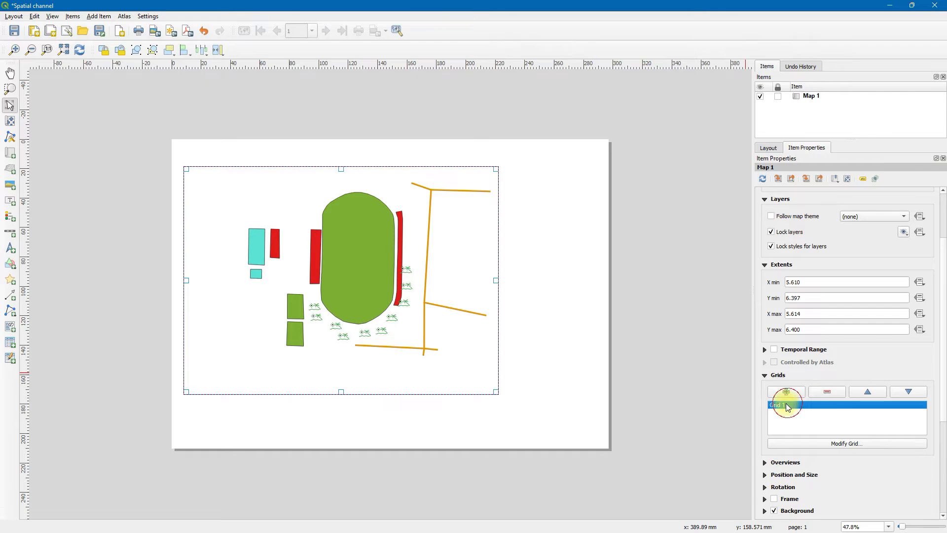
left_click(808, 444)
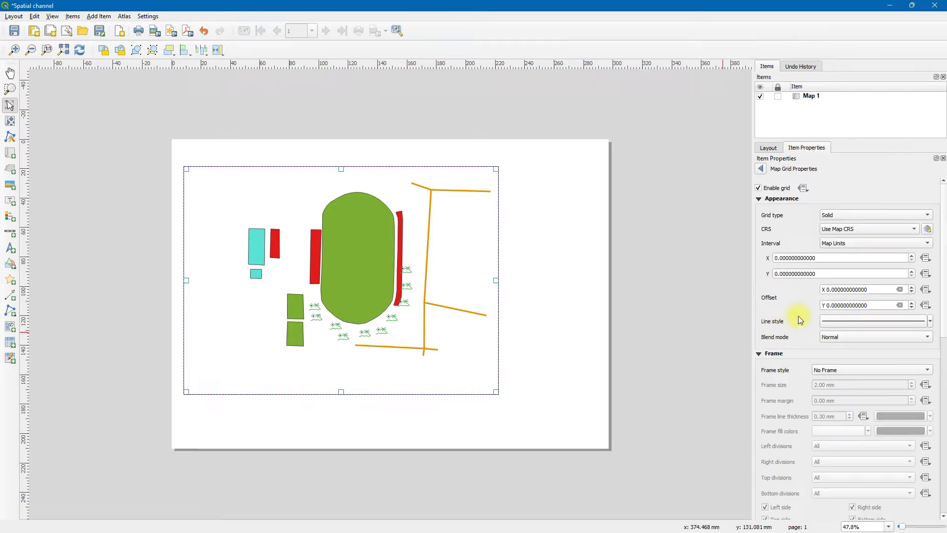
- Set the grid's interval units to Centimeters, with an X interval of 5 and a Y interval of 5
left_click(846, 246)
left_click(842, 272)
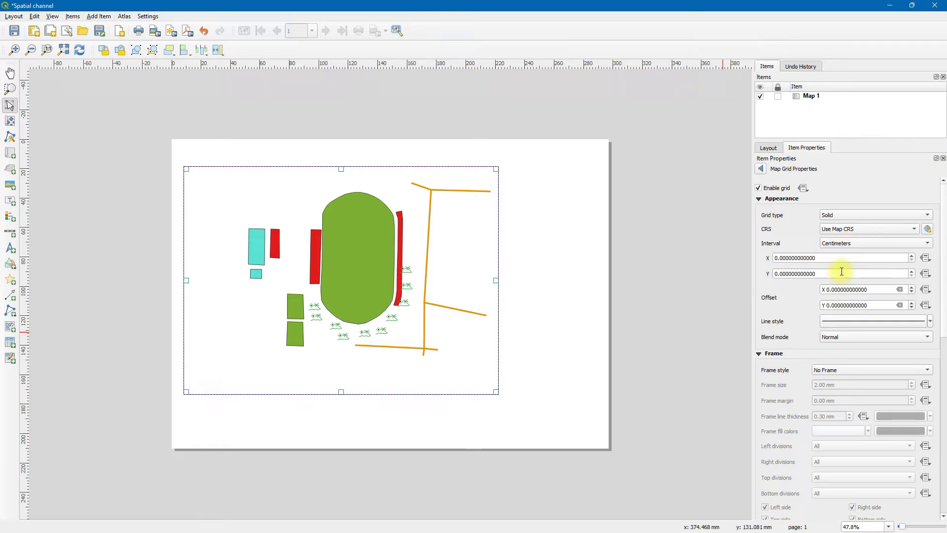
left_click(780, 260)
key("BackSpace")
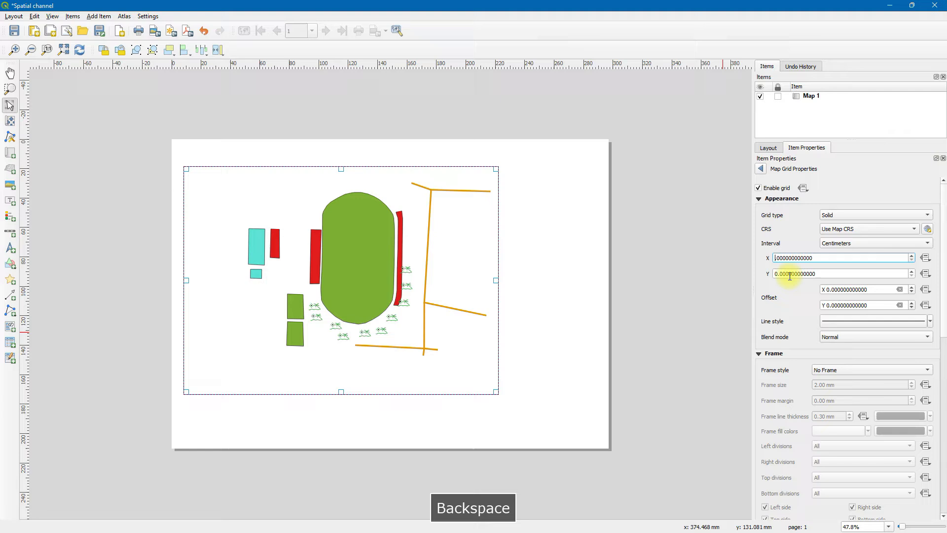
type("5")
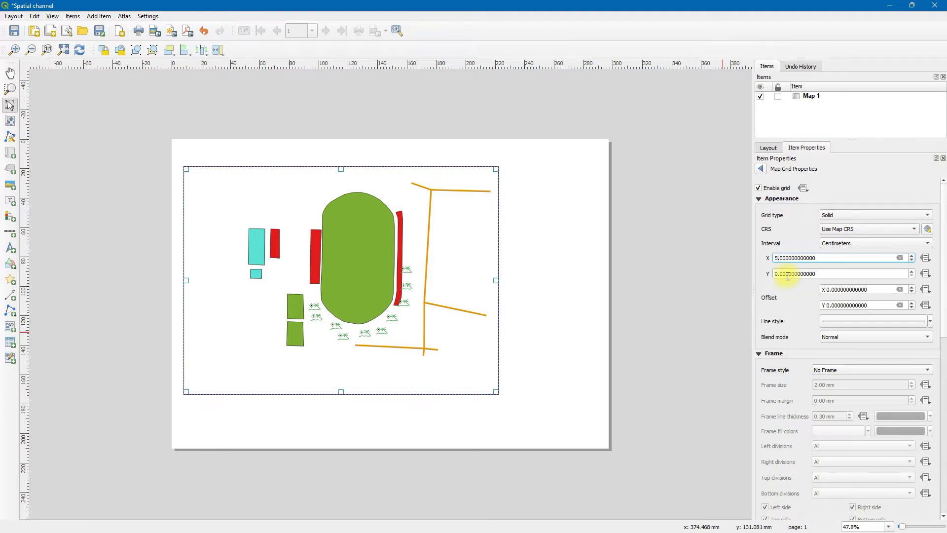
left_click(778, 274)
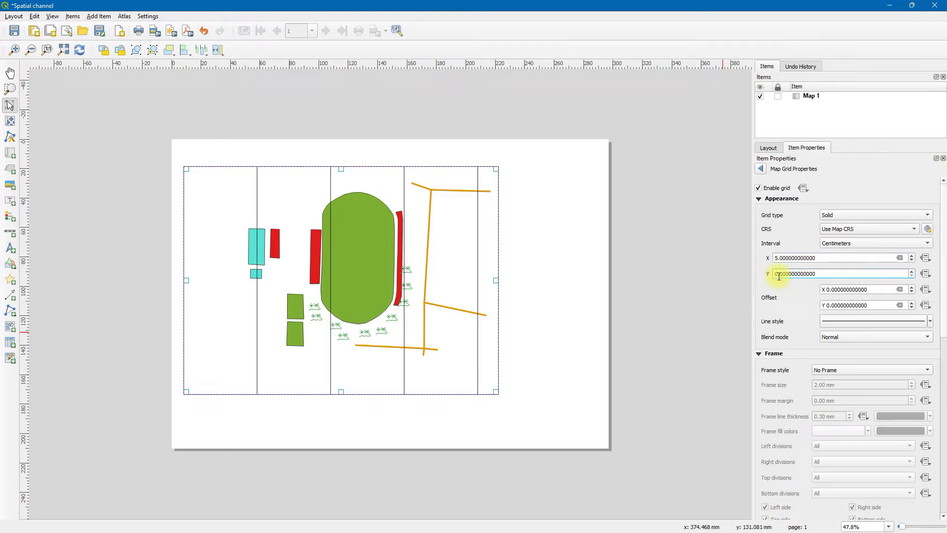
key("BackSpace")
type("5")
key("Return")
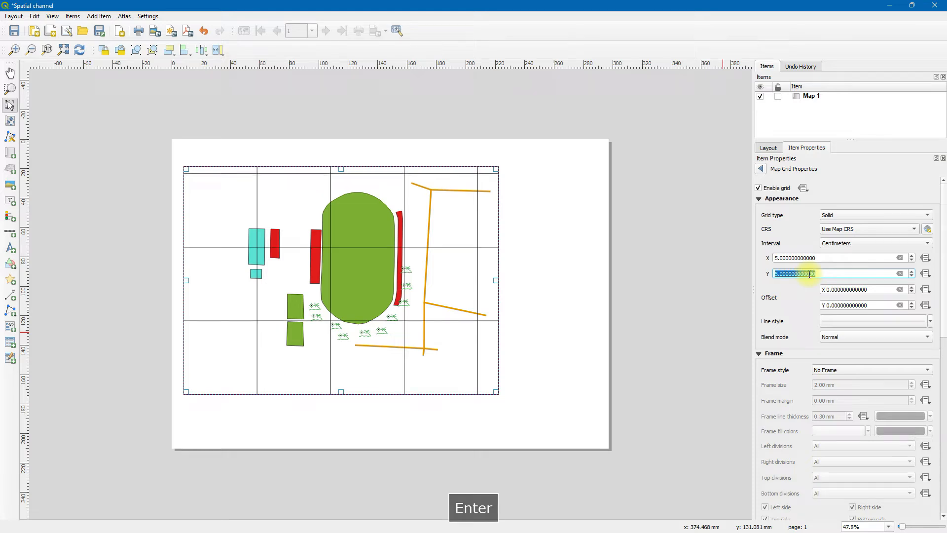
- Try the Cross and Markers grid types, and set the map grid's type to Frame and annotations only
left_click(878, 215)
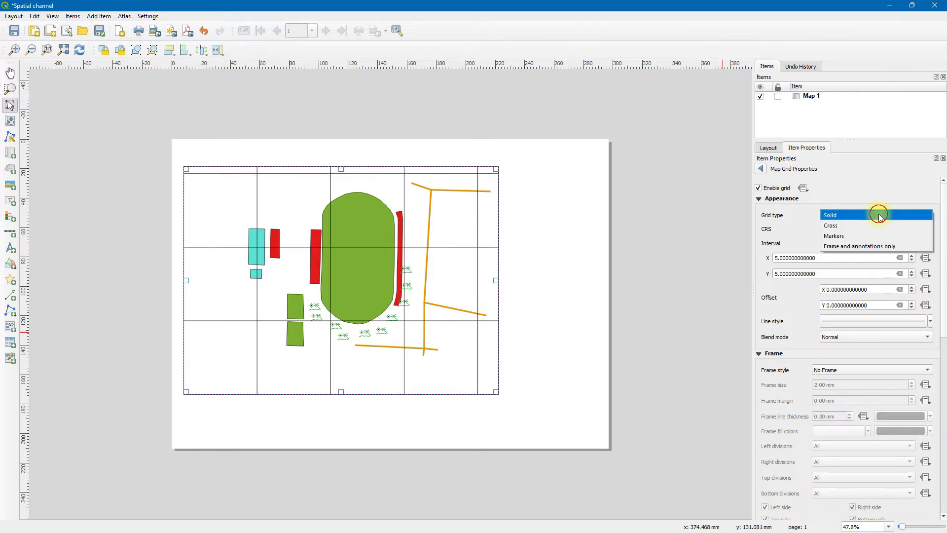
left_click(871, 226)
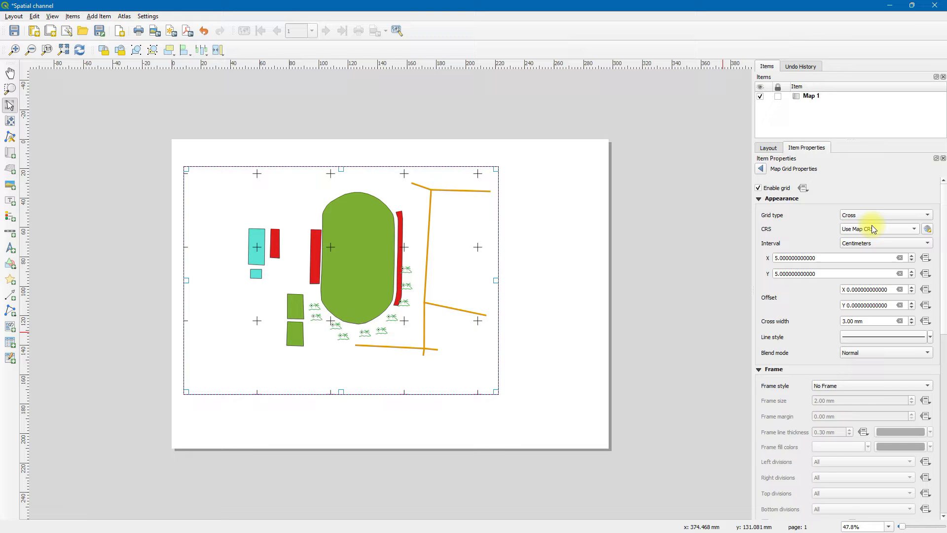
left_click(871, 215)
left_click(872, 226)
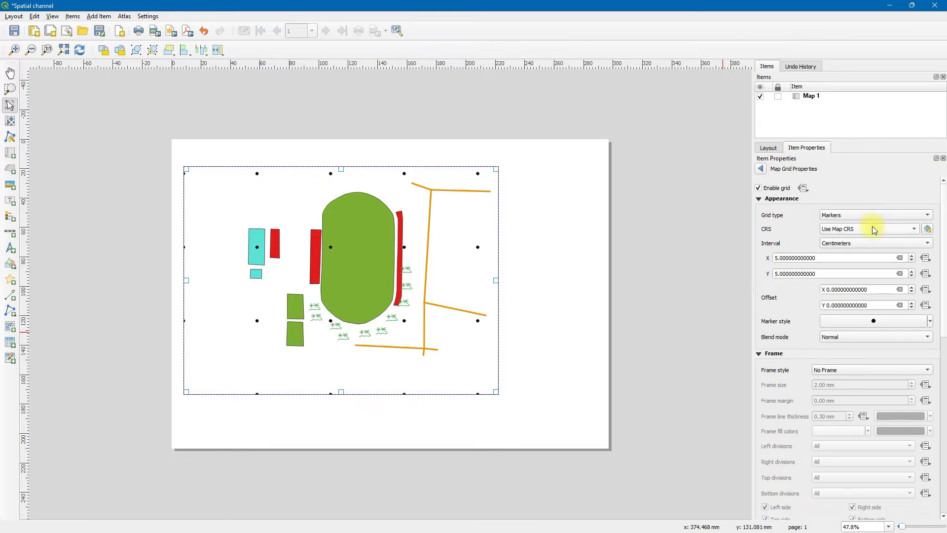
left_click(871, 216)
left_click(876, 226)
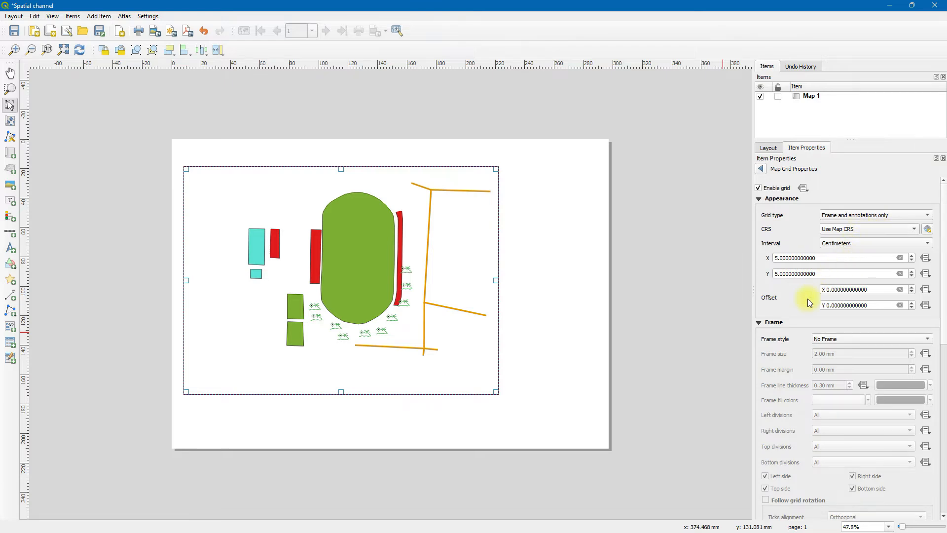
- Set the map grid's frame style to Interior and Exterior Ticks
scroll(781, 309, "down", 5)
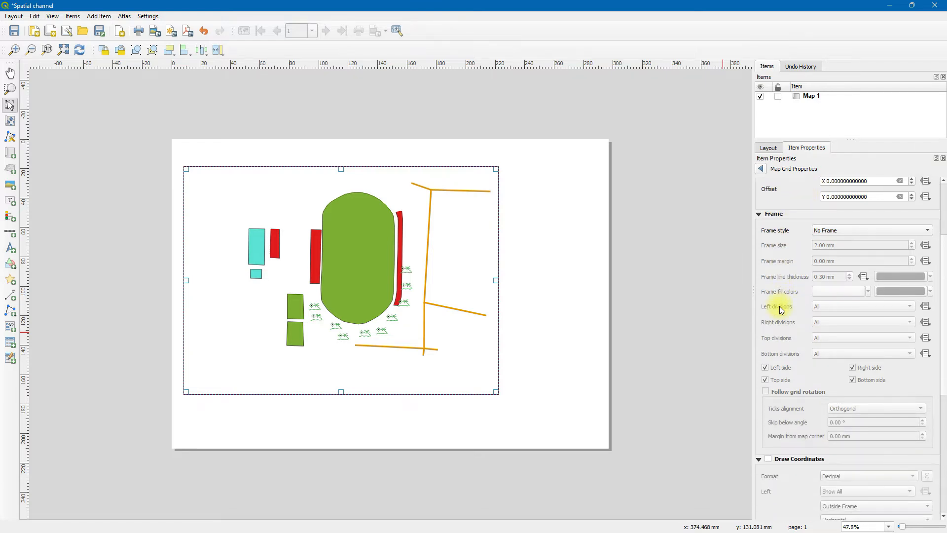
left_click(841, 232)
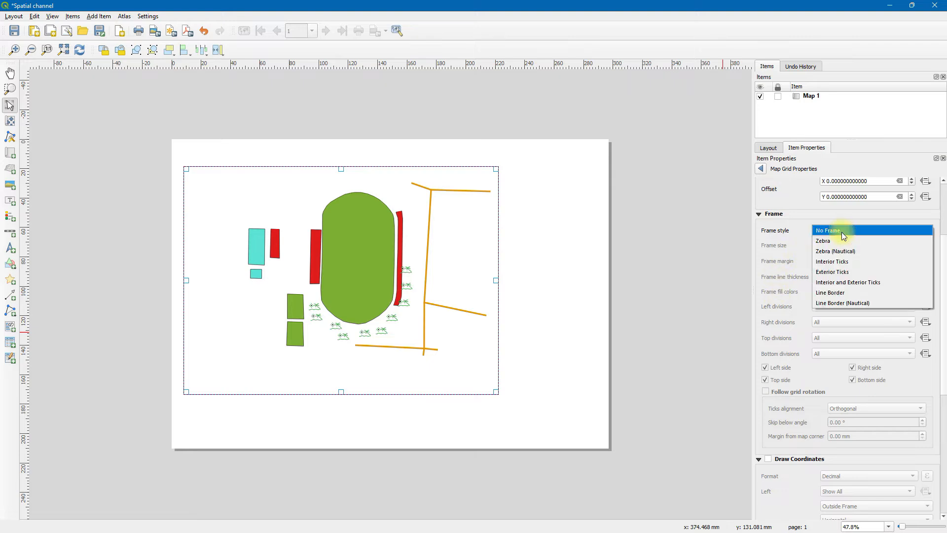
left_click(837, 282)
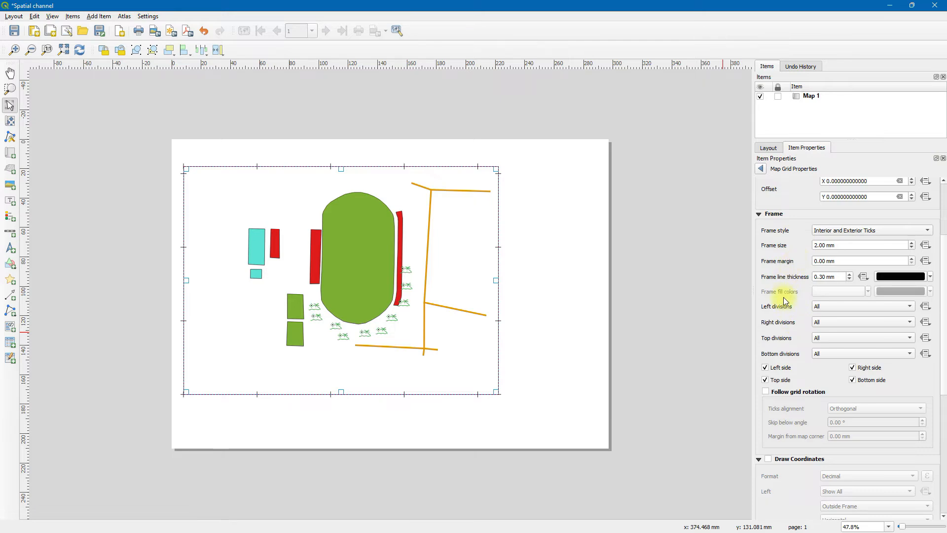
- Enable drawing coordinates on the map grid and set their format to Degree, Minute
scroll(786, 302, "down", 5)
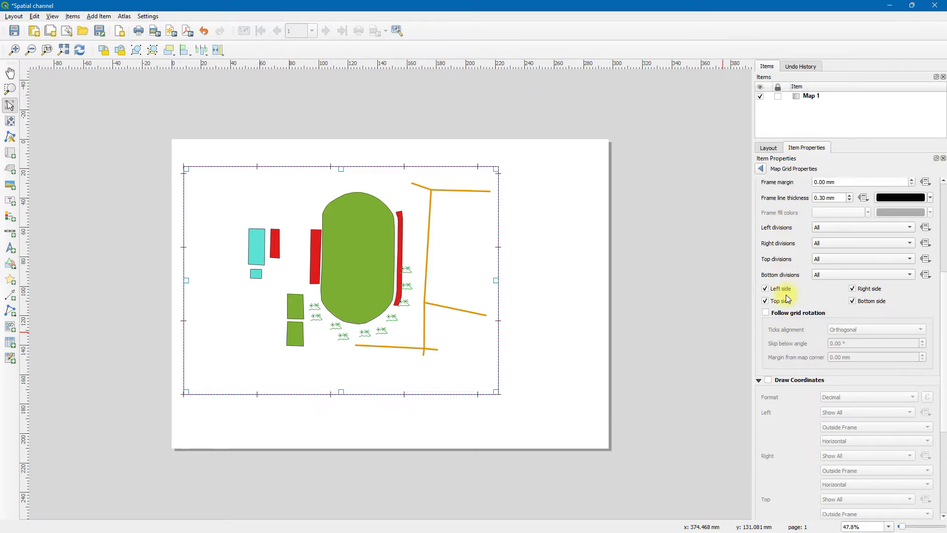
scroll(788, 296, "down", 1)
left_click(770, 283)
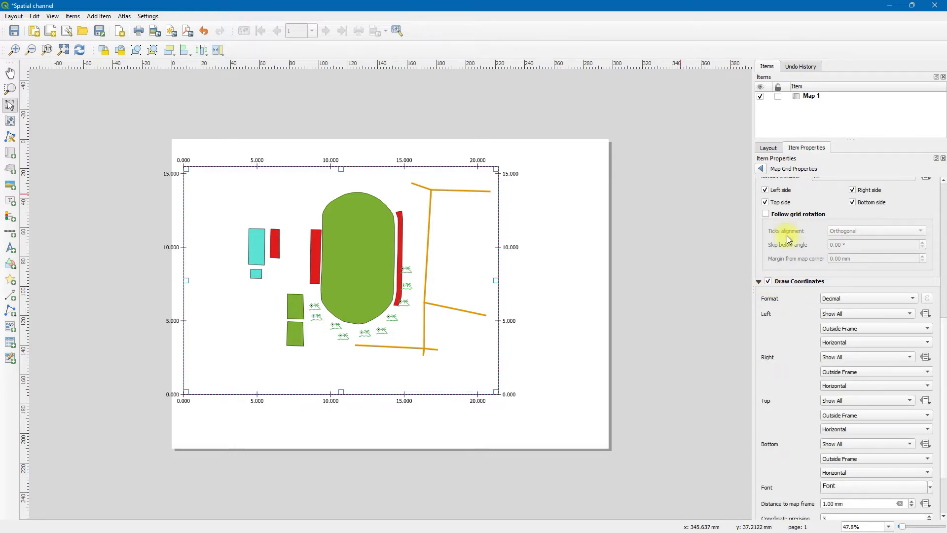
left_click(851, 298)
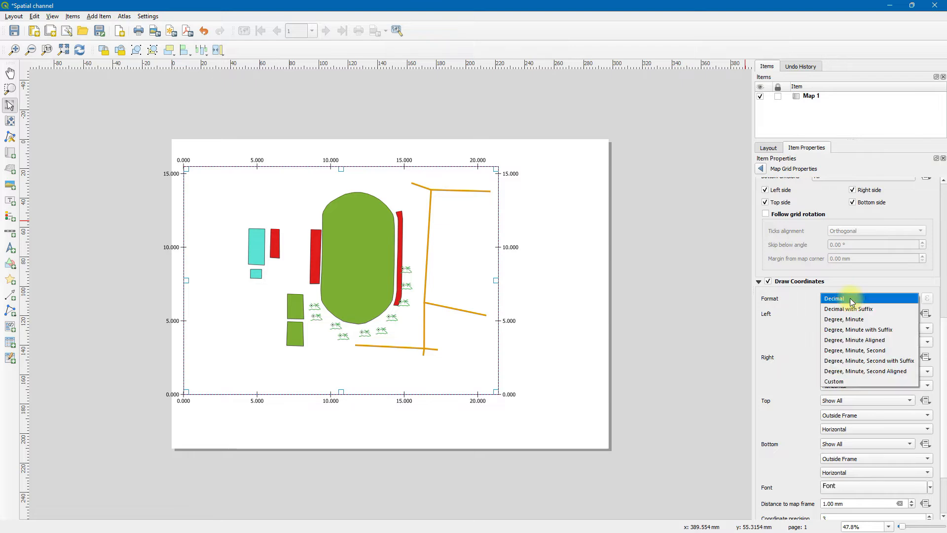
left_click(839, 318)
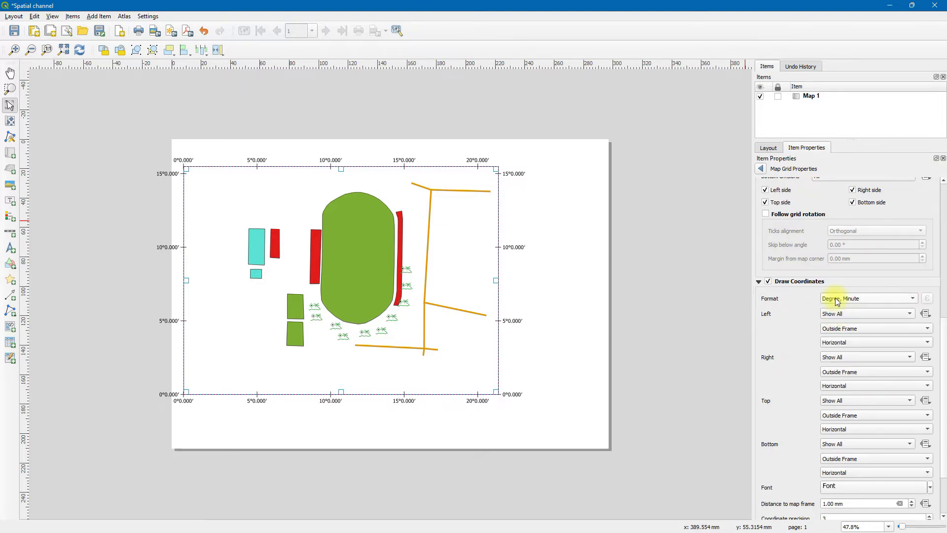
left_click(837, 301)
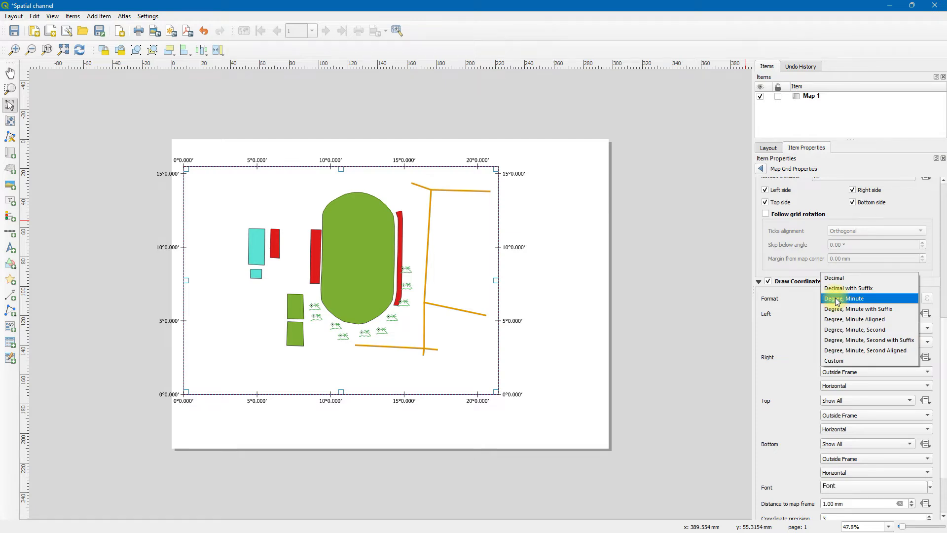
left_click(838, 299)
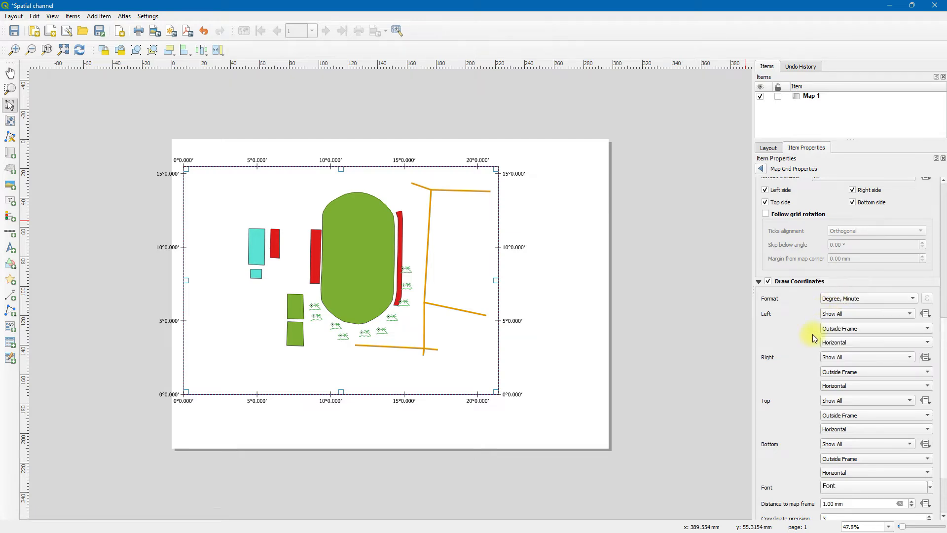
- Keep the left coordinates outside the frame, set the left and right coordinates to Vertical Descending, and return to the map item's properties
scroll(803, 330, "down", 2)
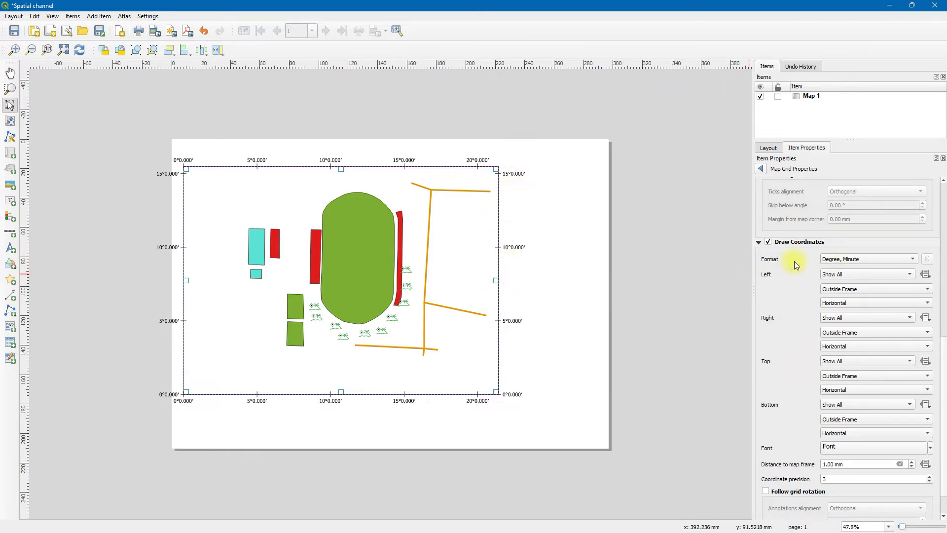
left_click(840, 289)
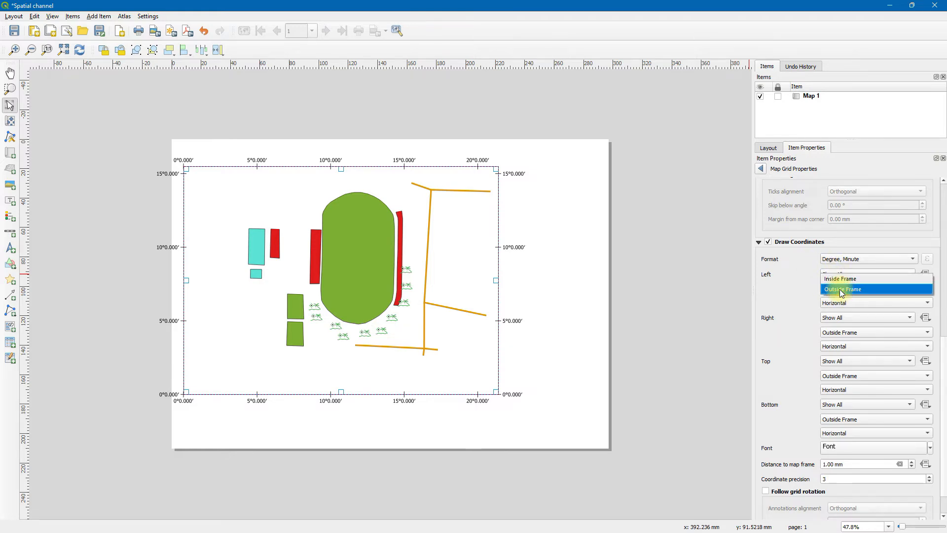
left_click(839, 289)
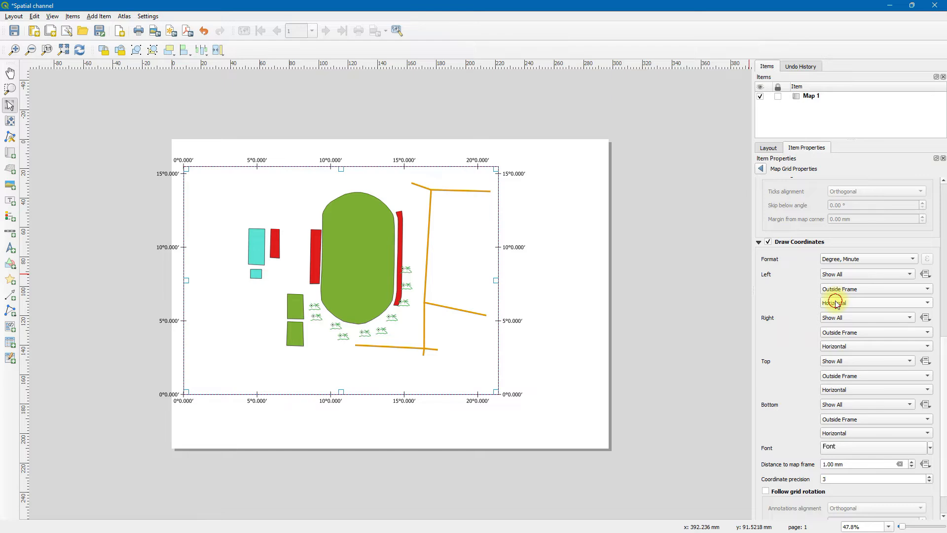
left_click(837, 302)
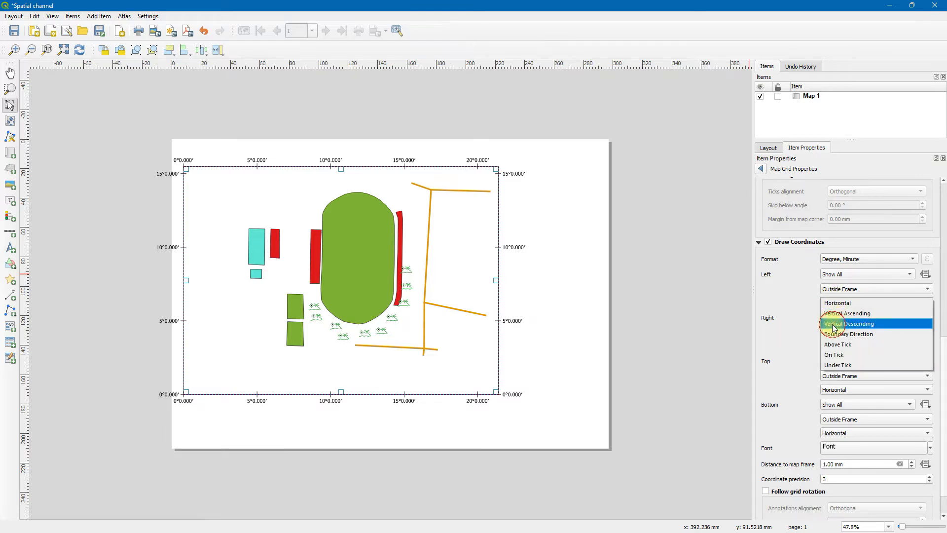
left_click(834, 324)
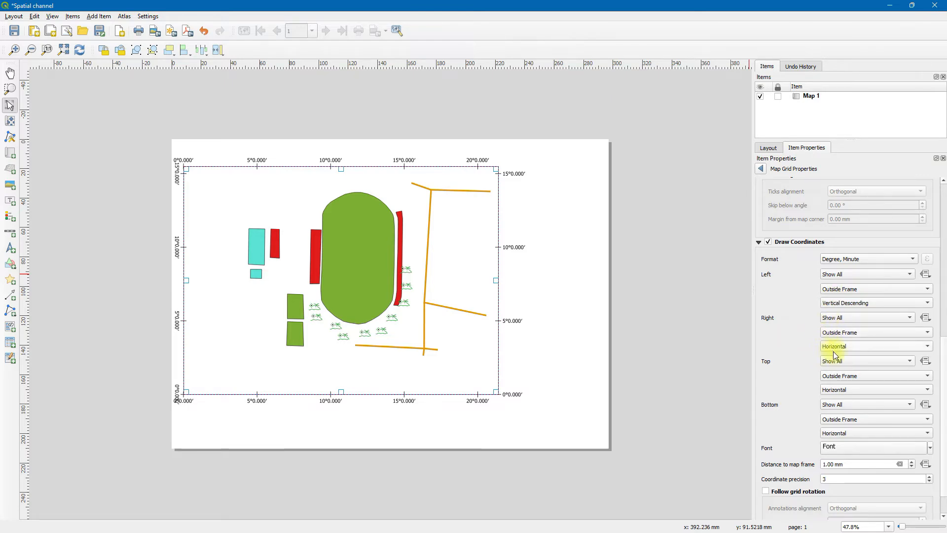
left_click(839, 346)
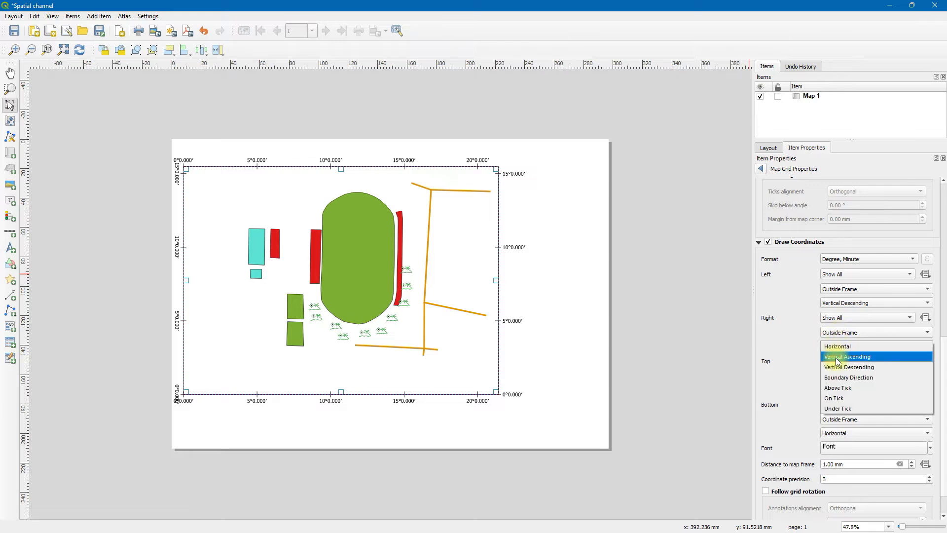
left_click(833, 361)
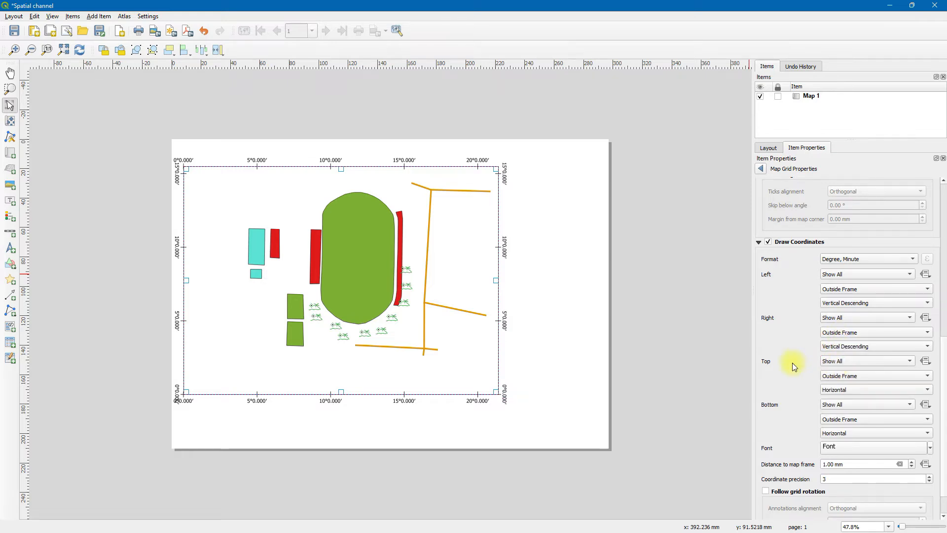
scroll(791, 379, "down", 1)
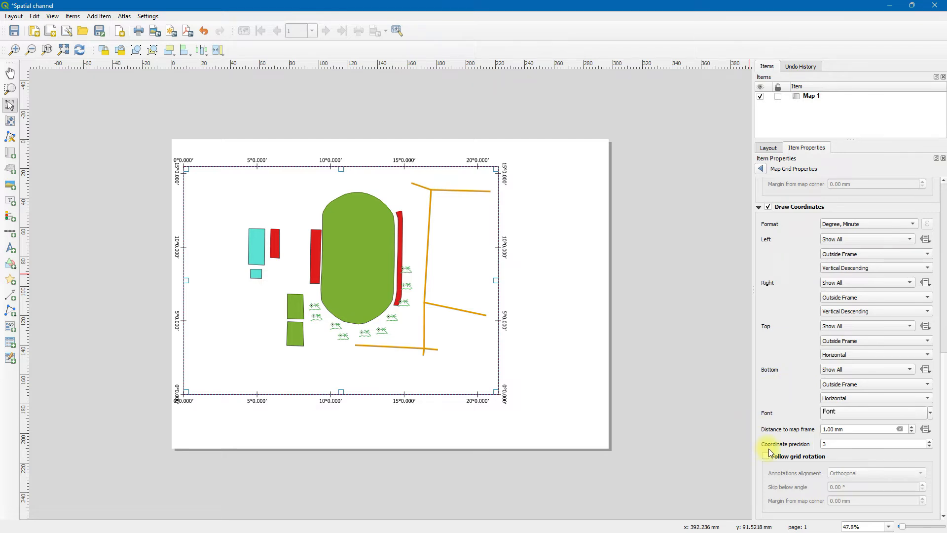
scroll(780, 299, "up", 3)
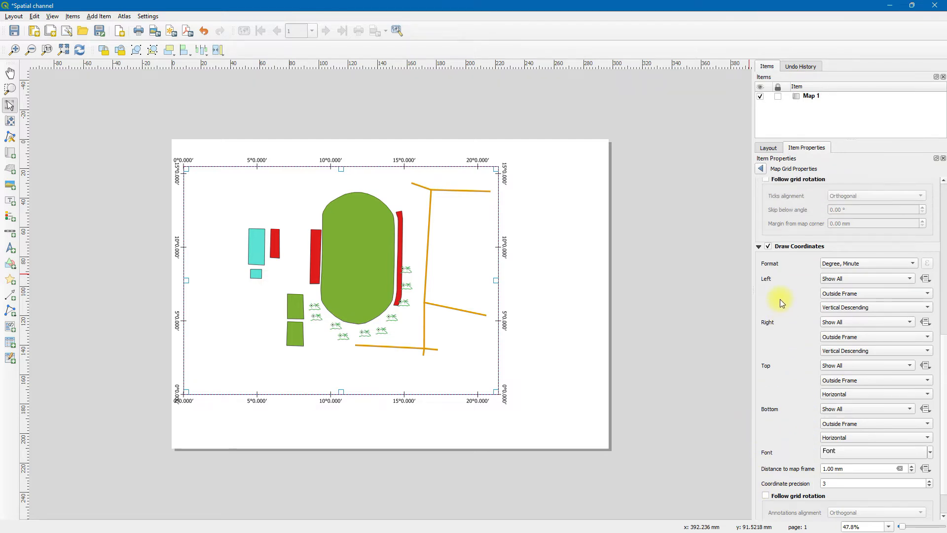
left_click(760, 169)
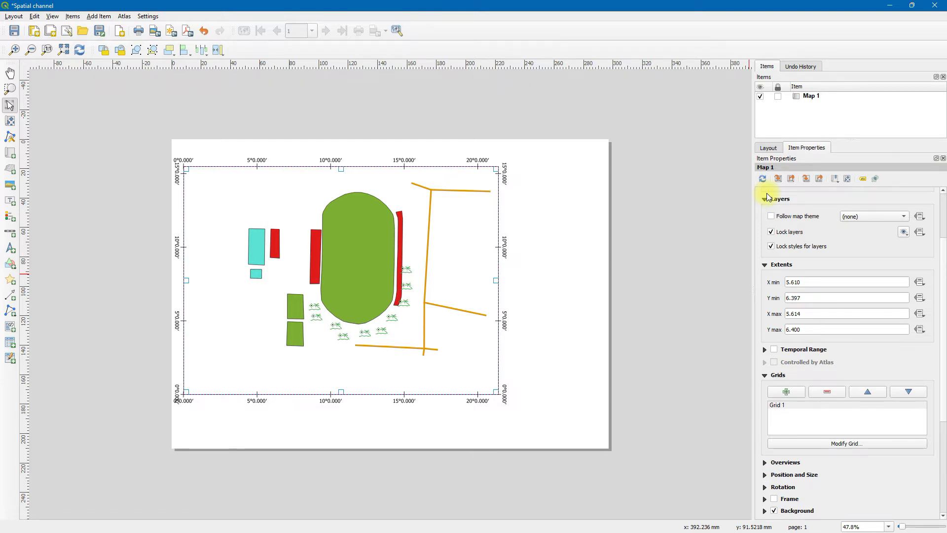
- Move the map item slightly down the page and add a wide label box above it for the title
left_click_drag(412, 203, 373, 202)
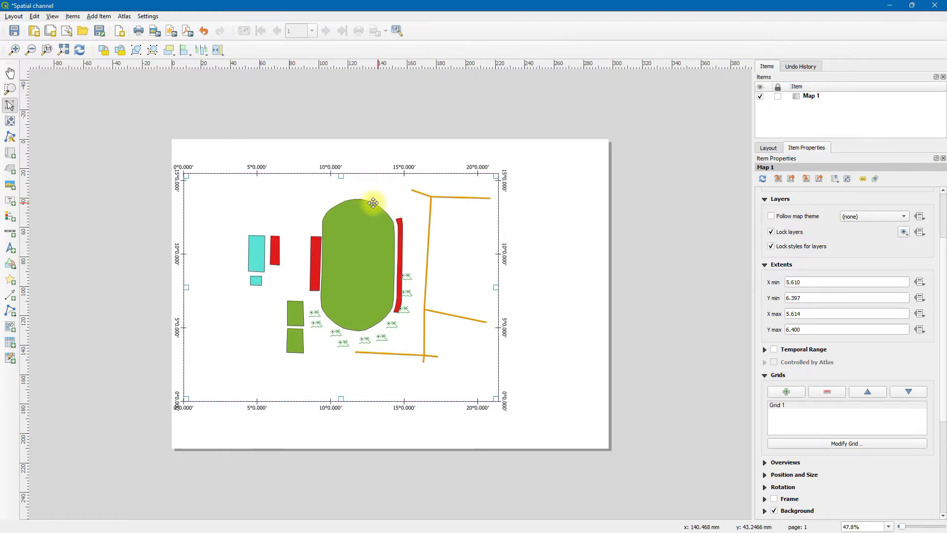
left_click(13, 204)
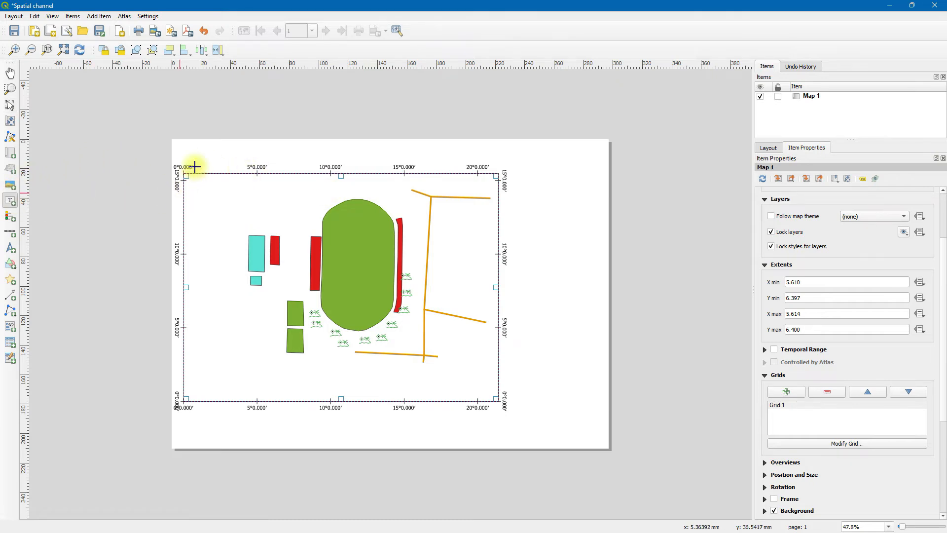
left_click_drag(204, 147, 527, 170)
left_click_drag(528, 171, 527, 169)
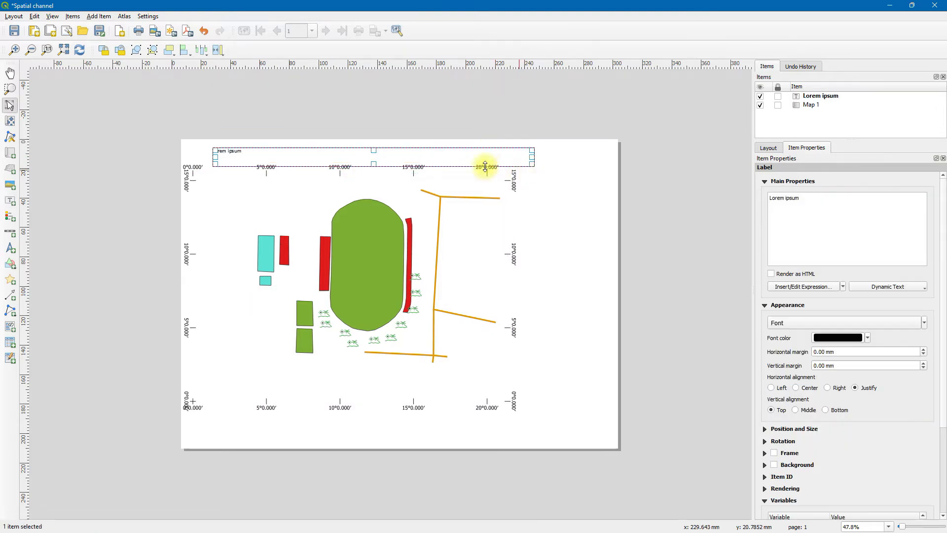
- Replace the label's placeholder text with "UNIBEN SPORTS COMPLEX"
left_click(827, 204)
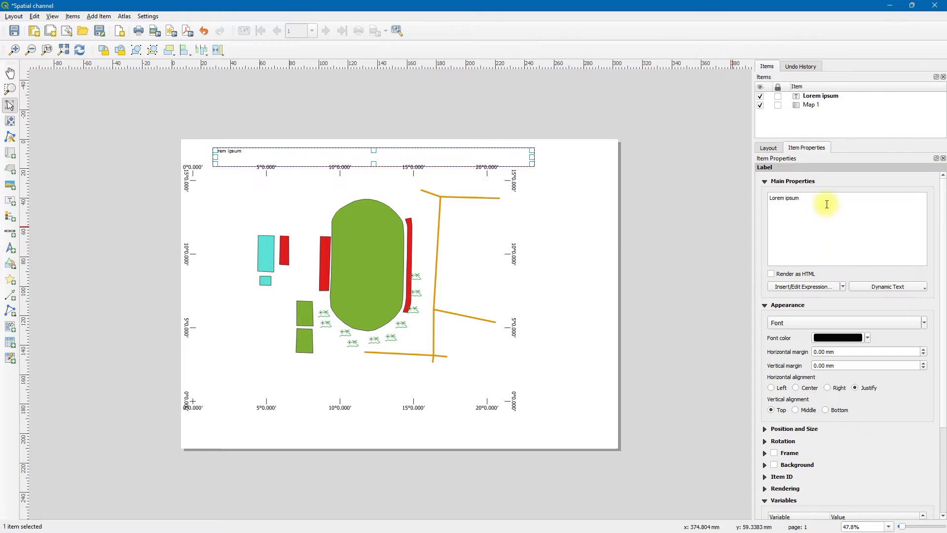
key("ctrl+BackSpace")
key("ctrl+BackSpace")
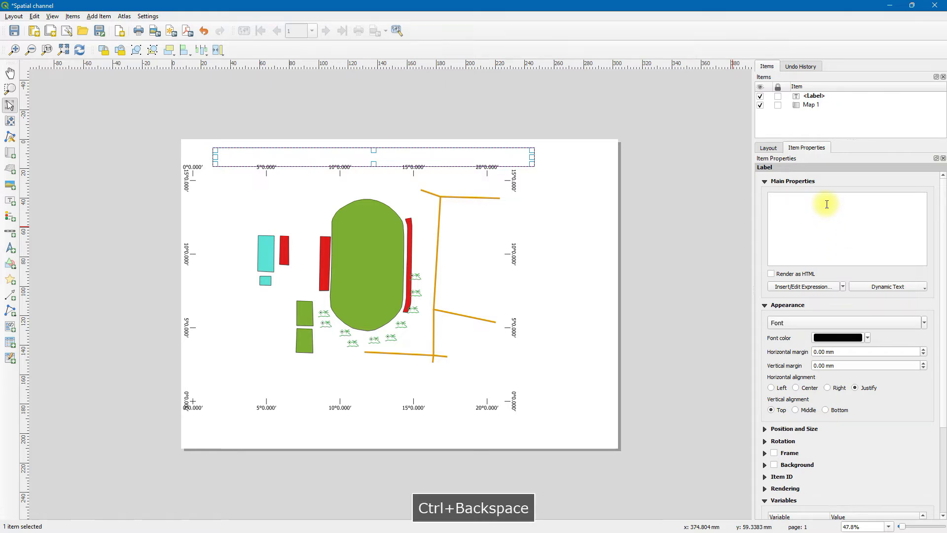
key("Caps_Lock")
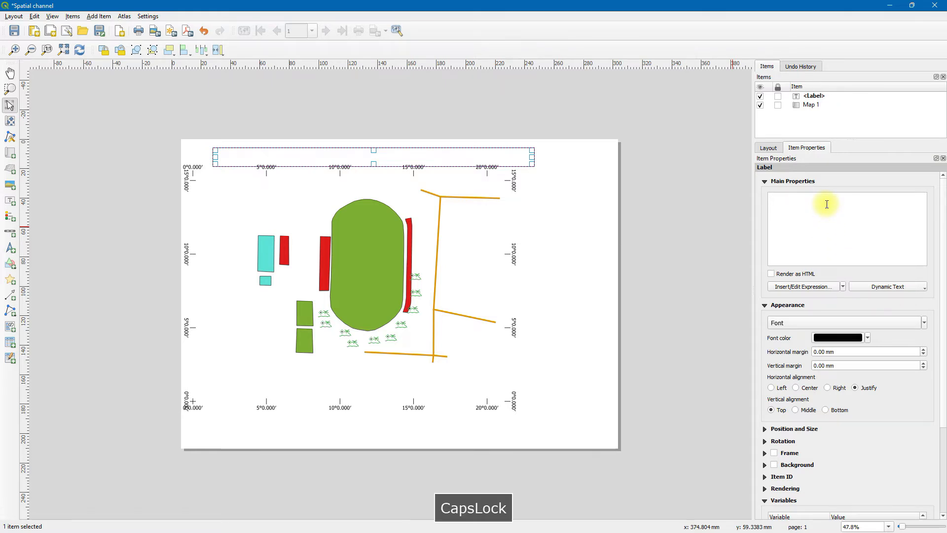
type("UNIB")
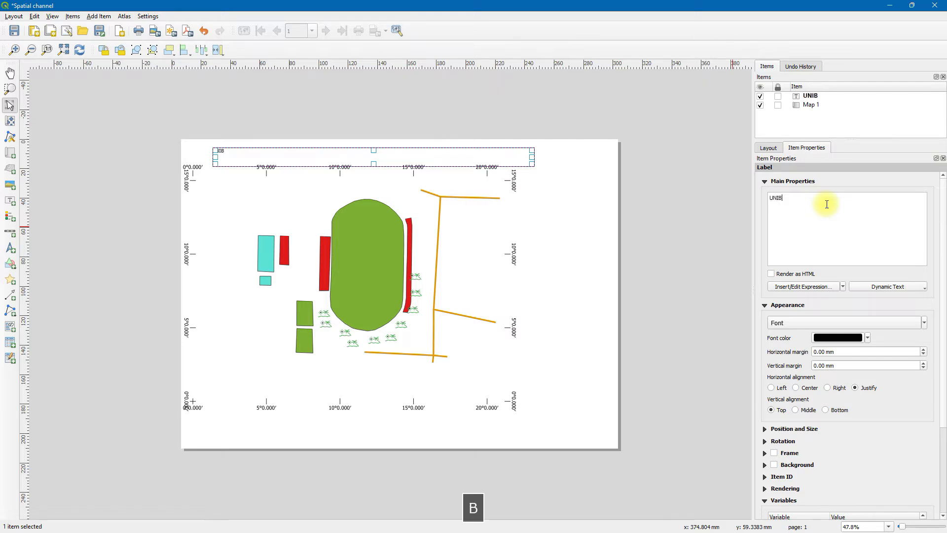
type("EN ")
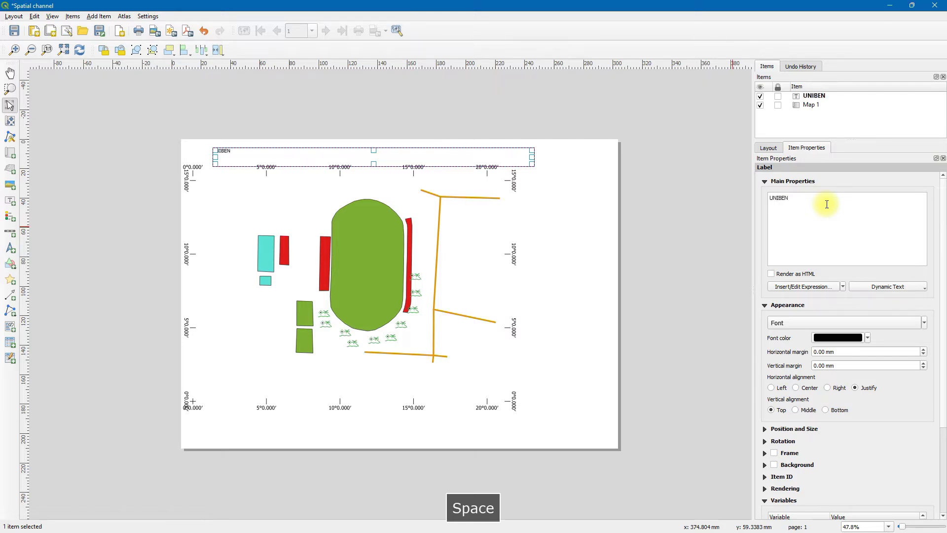
type("SPOR")
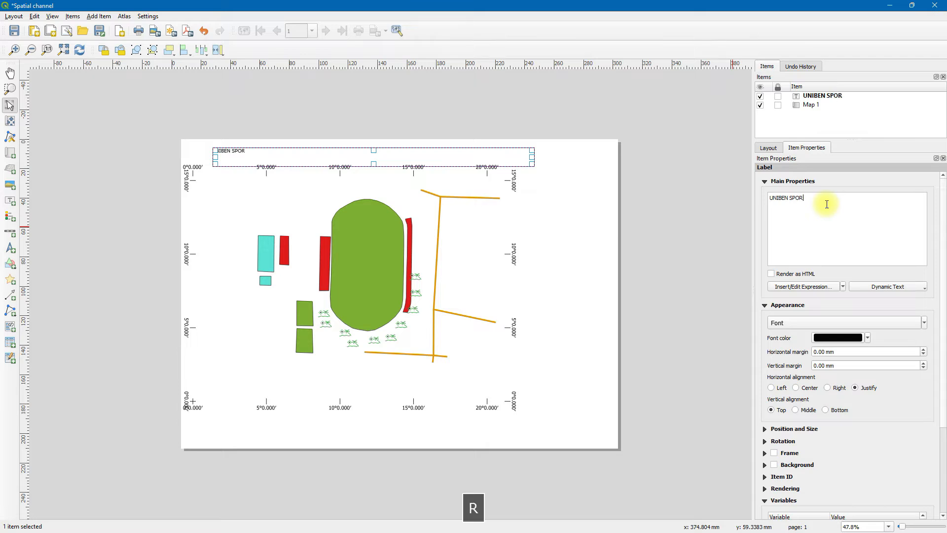
type("TS COMPLEX")
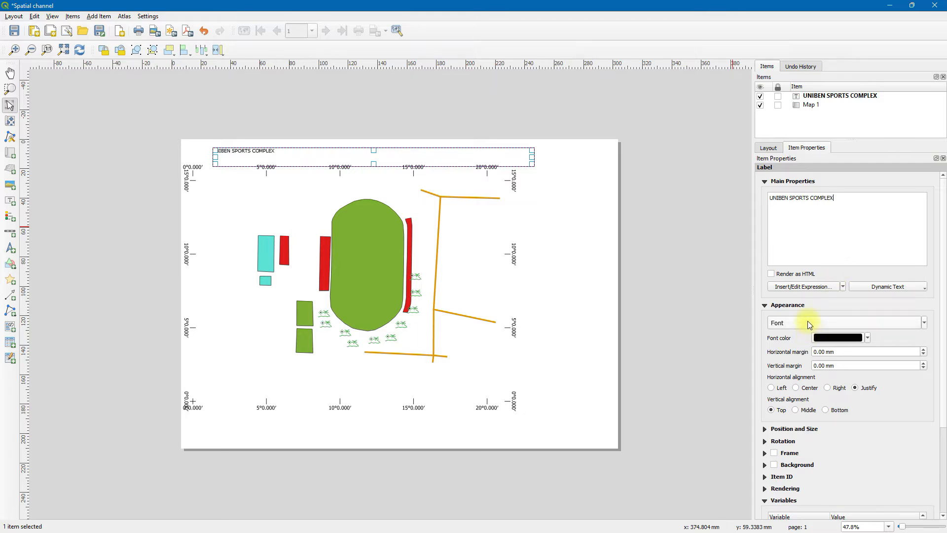
- Enlarge the title label's font until the text nearly fills the label box's height
scroll(808, 323, "up", 1)
scroll(807, 323, "up", 1)
scroll(806, 323, "up", 5)
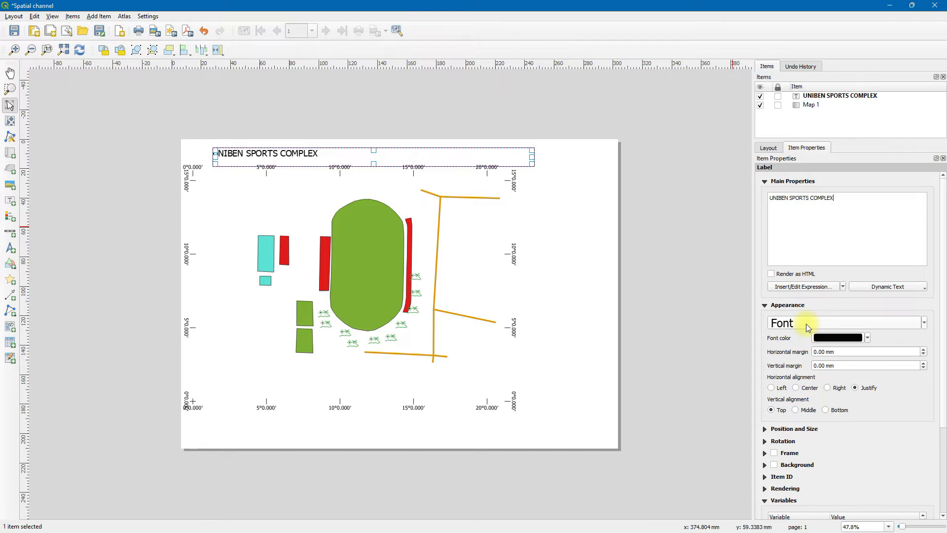
scroll(806, 325, "up", 3)
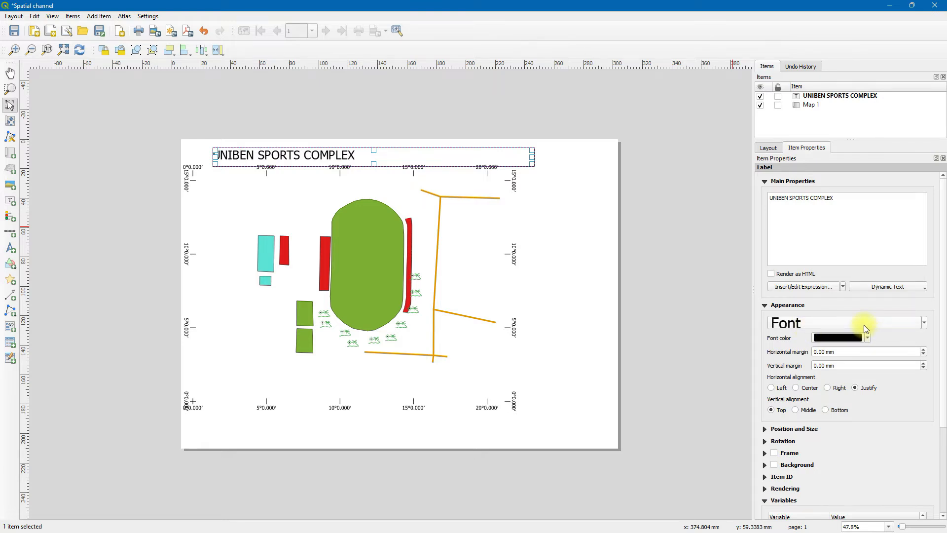
- Enlarge the title label's font a little further and centre its text horizontally
scroll(863, 325, "up", 4)
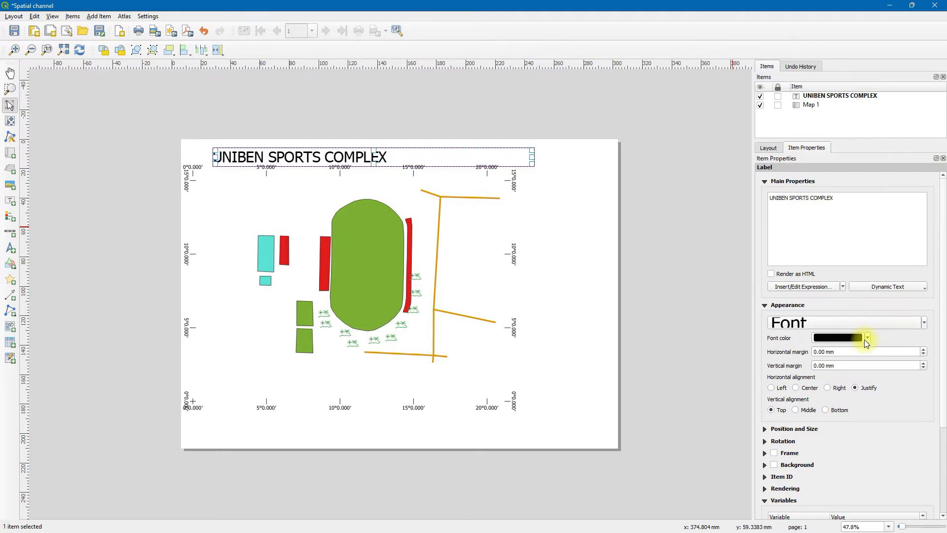
left_click(868, 337)
left_click(868, 338)
left_click(798, 388)
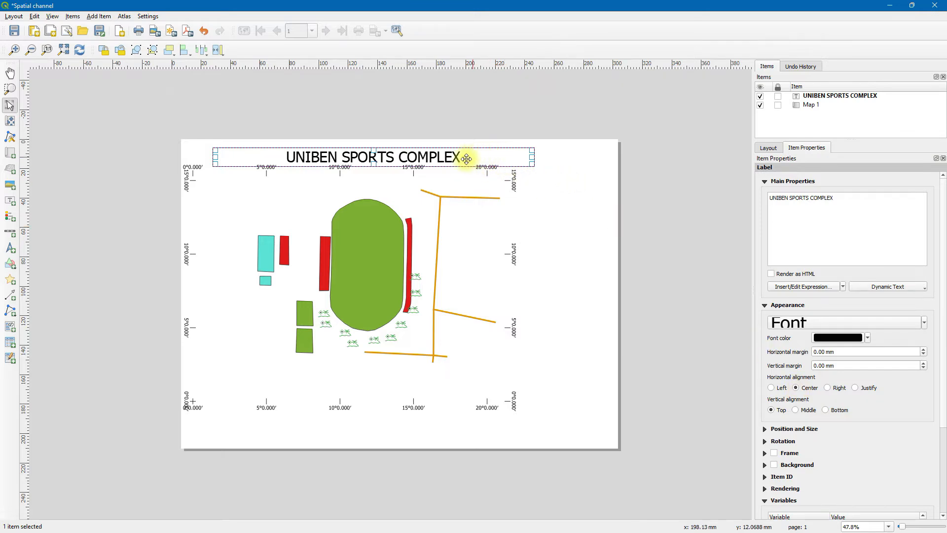
- Shift the title label sideways to the page's horizontal centre and nudge it up, clear of the map's top coordinates
left_click(392, 155)
left_click_drag(392, 155, 419, 155)
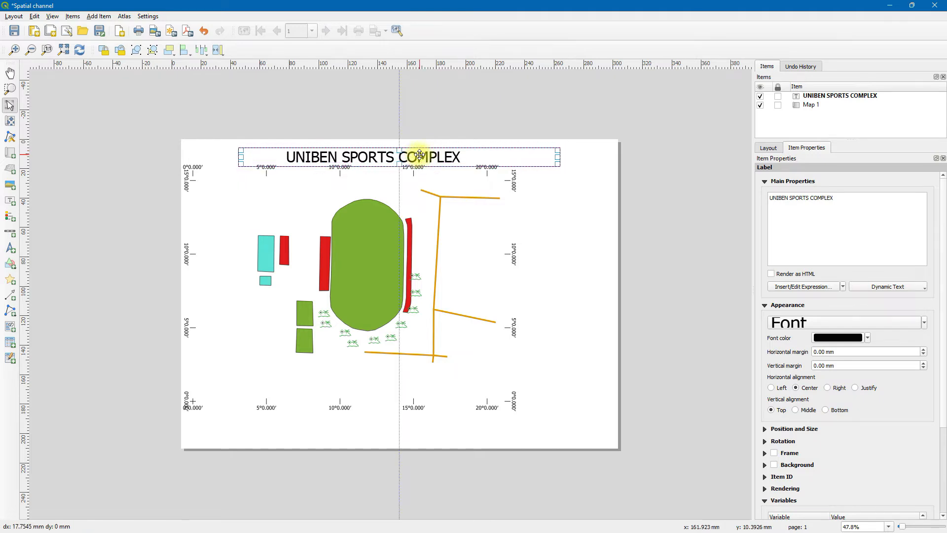
left_click_drag(419, 154, 419, 155)
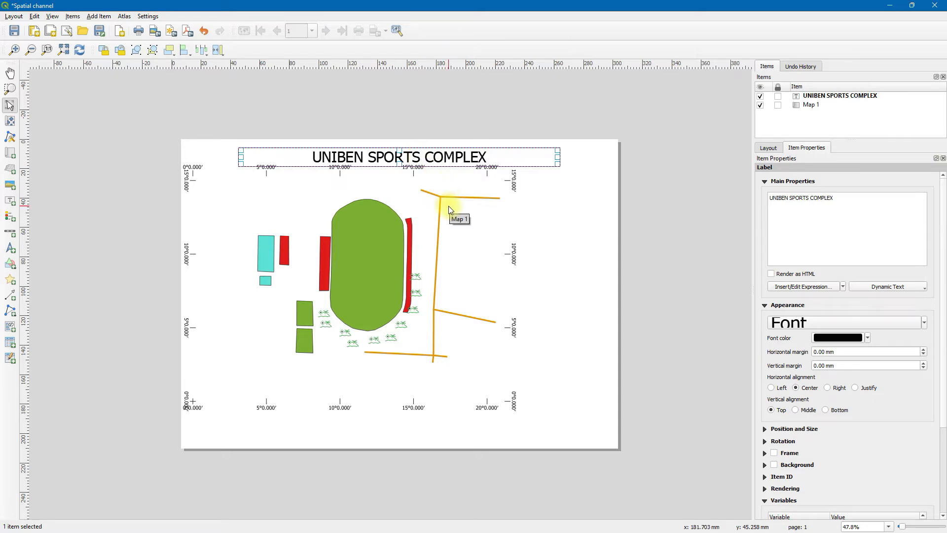
key("Up")
key("Up")
key("Up")
key("Up")
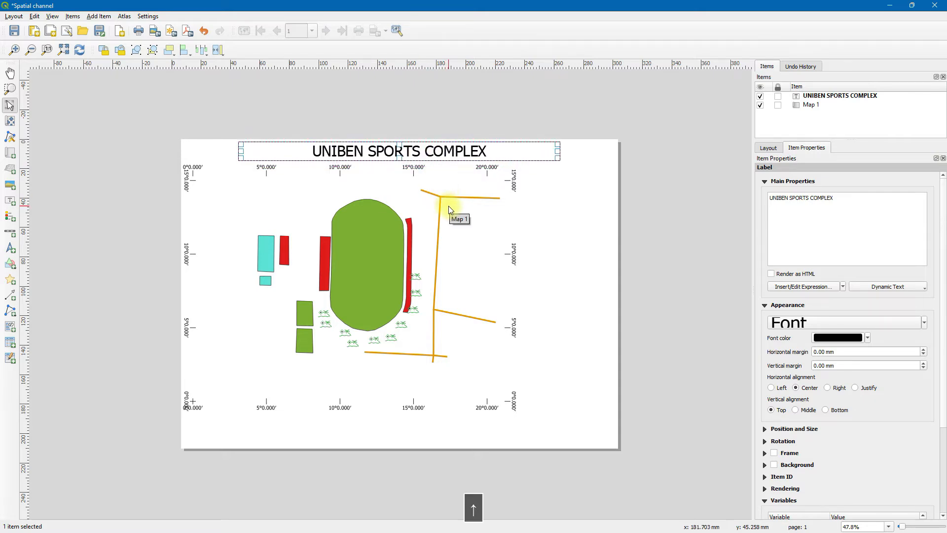
- Enable a frame around the map item, then deselect the map
left_click(450, 259)
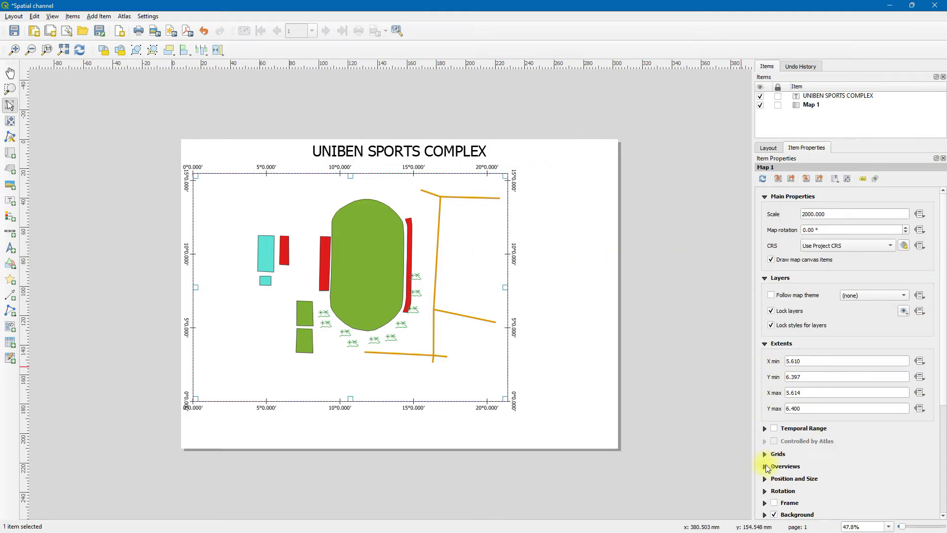
scroll(768, 465, "down", 2)
scroll(768, 464, "down", 1)
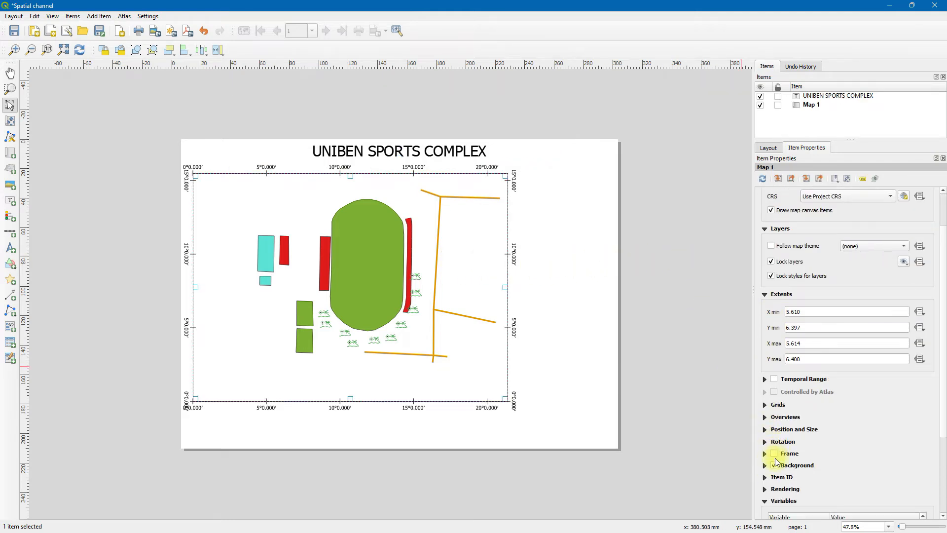
left_click(774, 454)
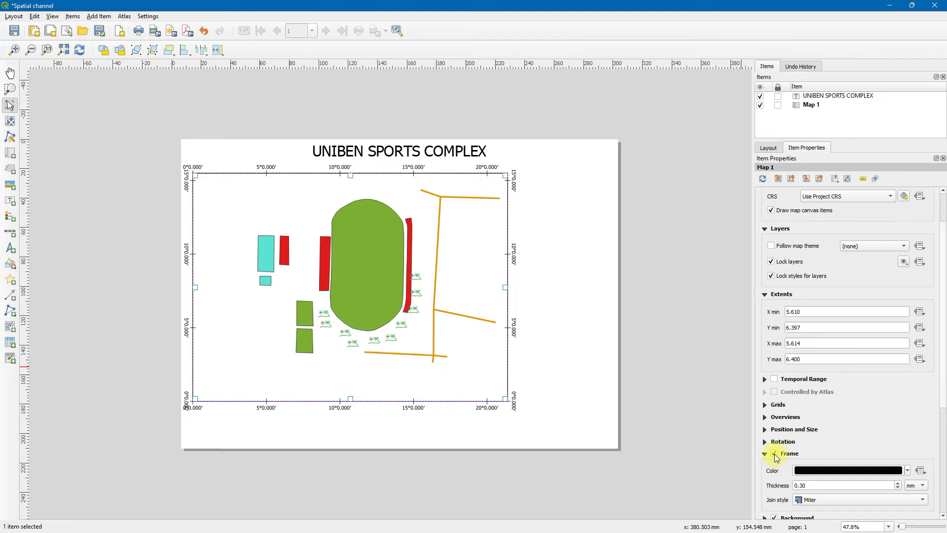
scroll(834, 419, "down", 4)
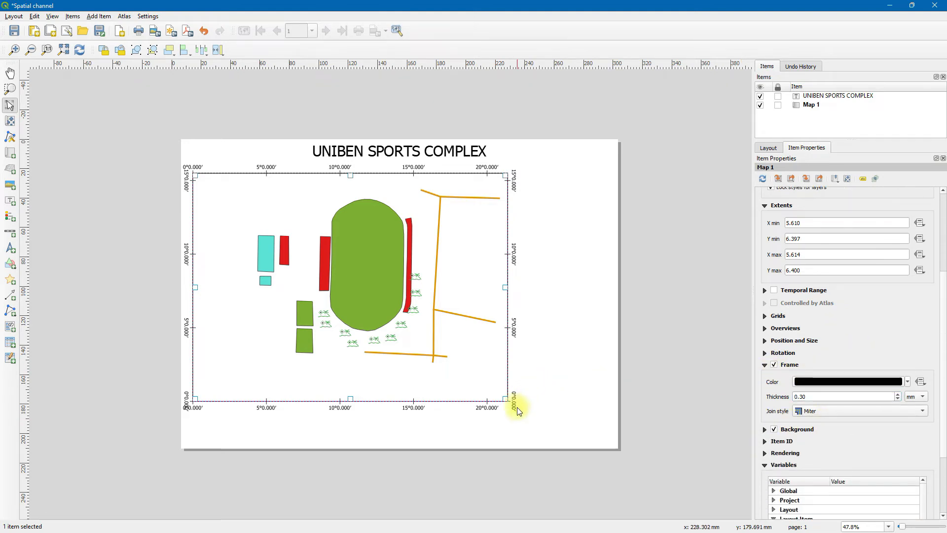
left_click(520, 423)
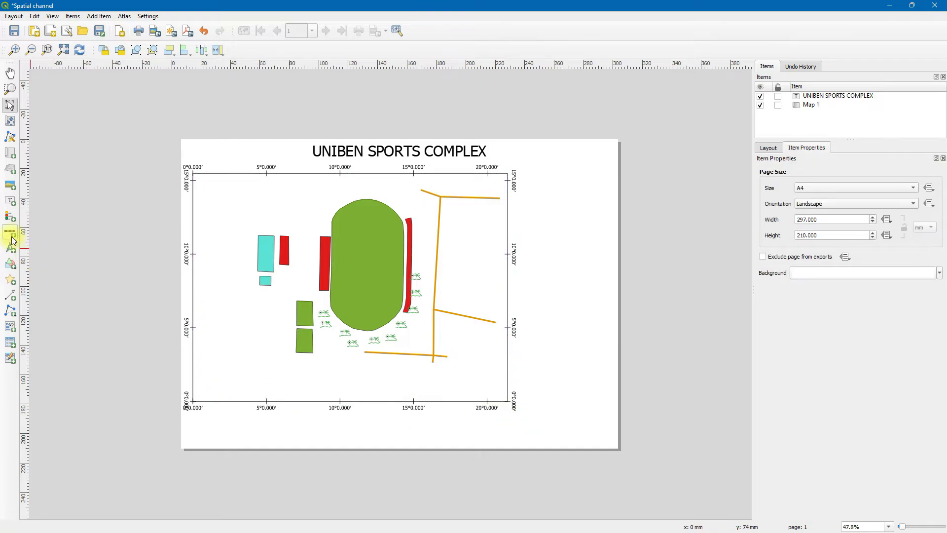
- Add a legend beside the lower right part of the map and turn off its automatic updating
left_click(10, 218)
left_click_drag(537, 271, 637, 425)
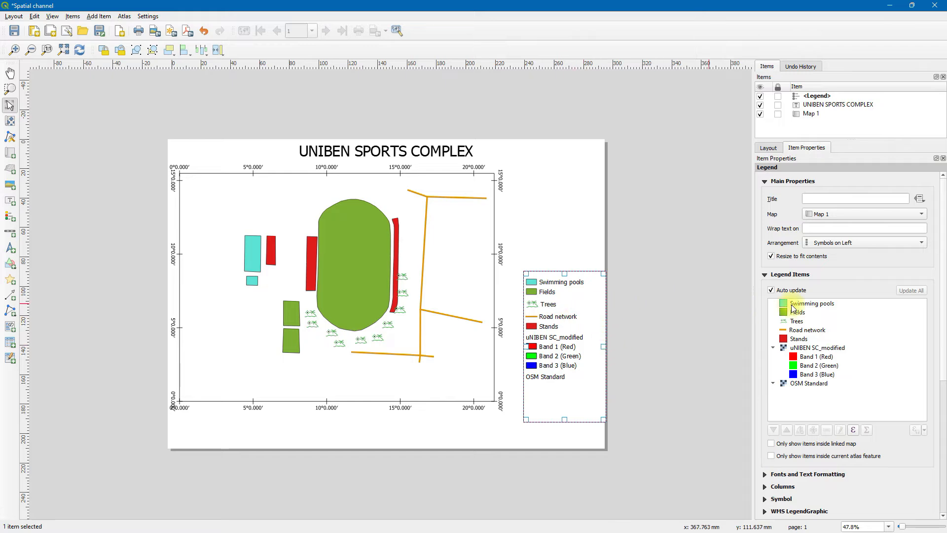
left_click(771, 290)
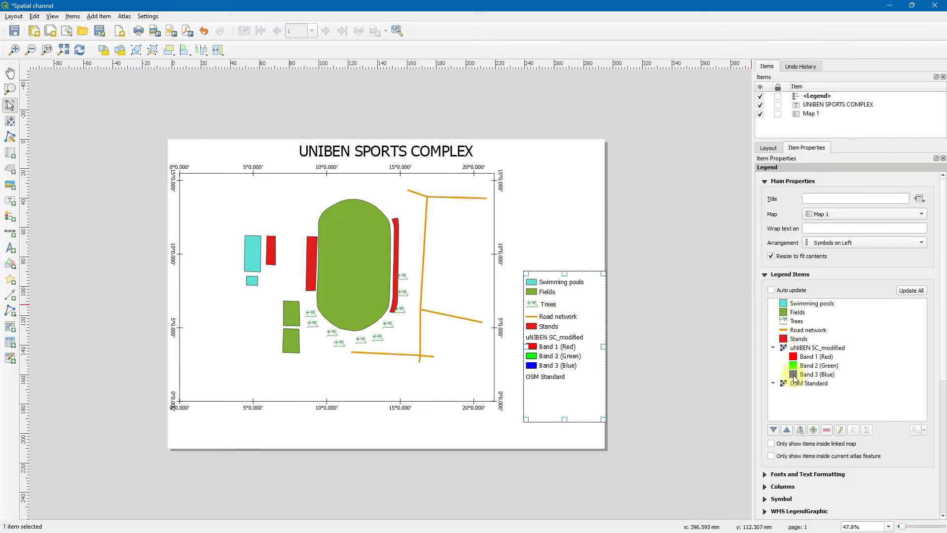
- Remove the uNIBEN SC_modified raster entry with its colour bands from the legend
scroll(801, 393, "down", 1)
left_click(804, 338)
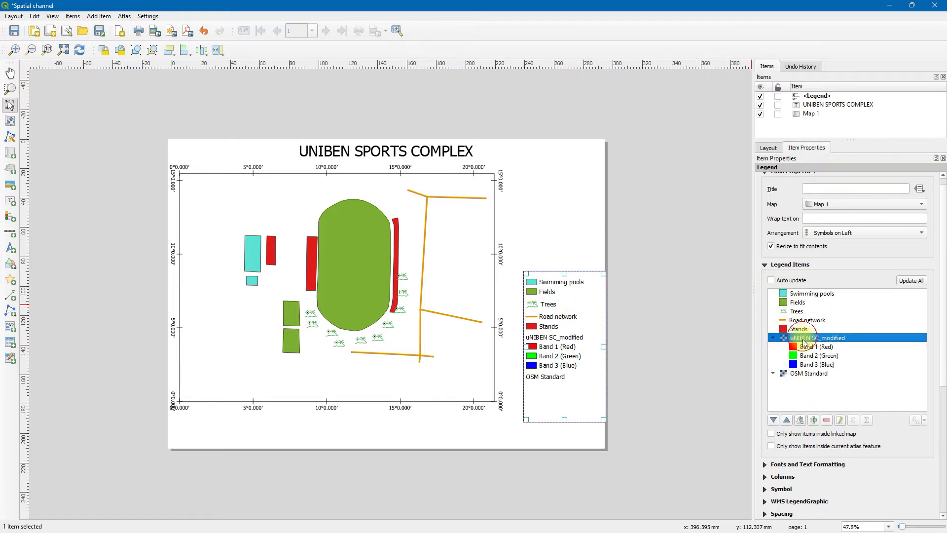
left_click(825, 423)
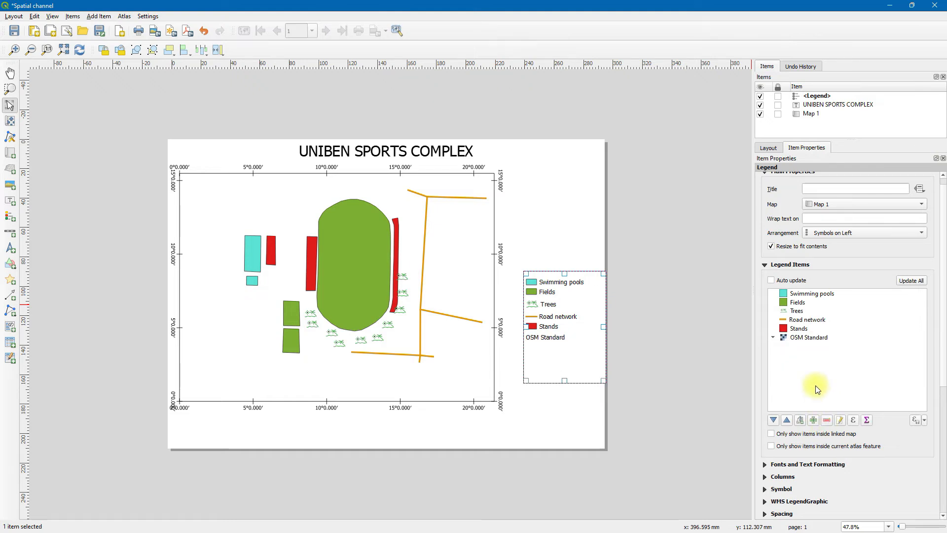
- Rename the legend's OSM Standard entry to "Map source OSM" and return to the legend's properties
left_click(818, 339)
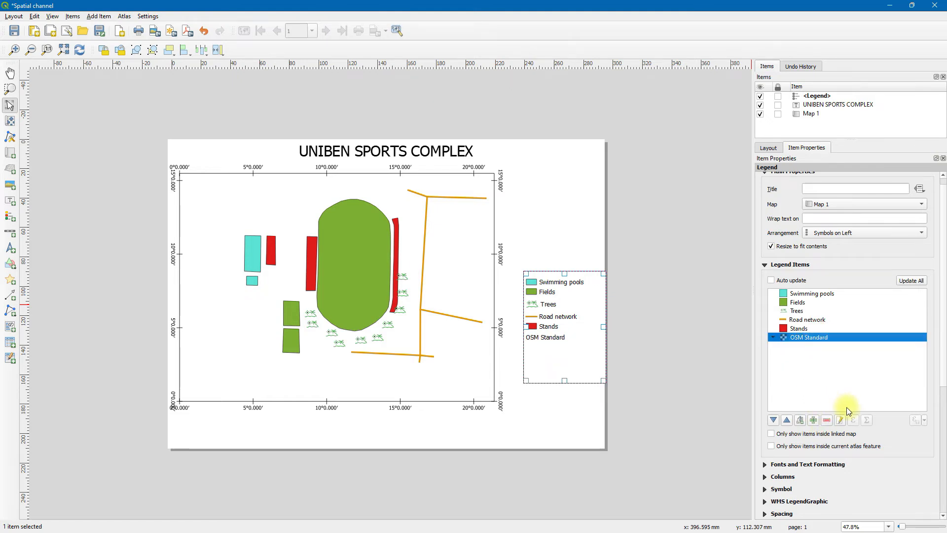
left_click(839, 420)
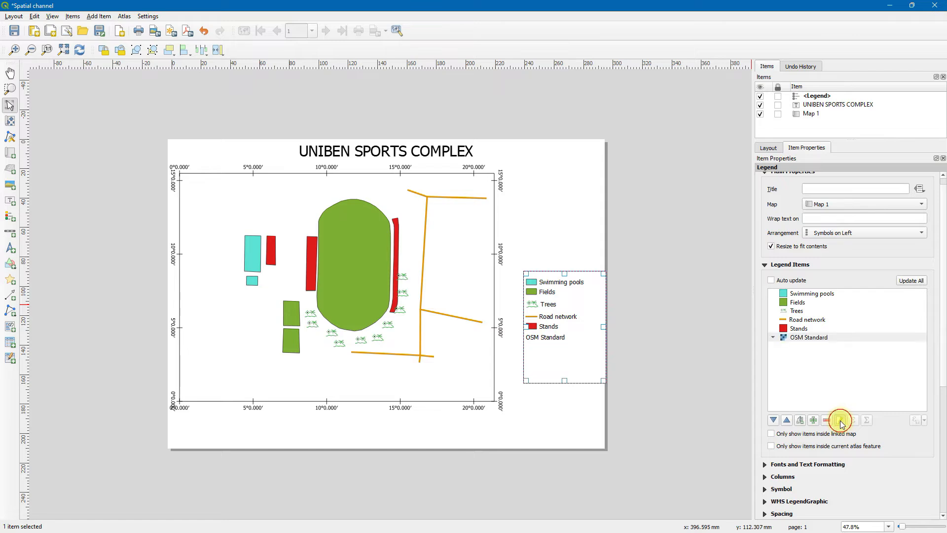
left_click(816, 203)
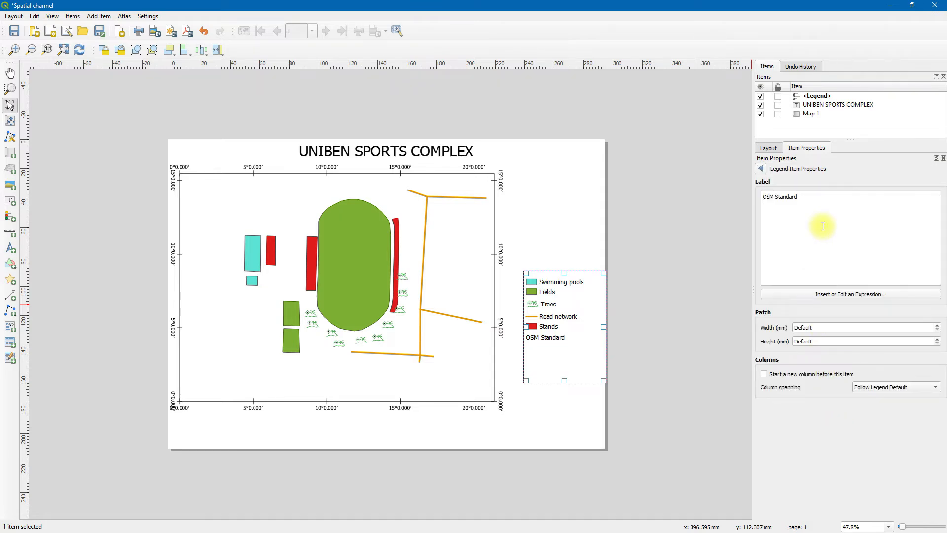
key("ctrl+BackSpace")
key("ctrl+BackSpace")
type("MA")
key("BackSpace")
key("Caps_Lock")
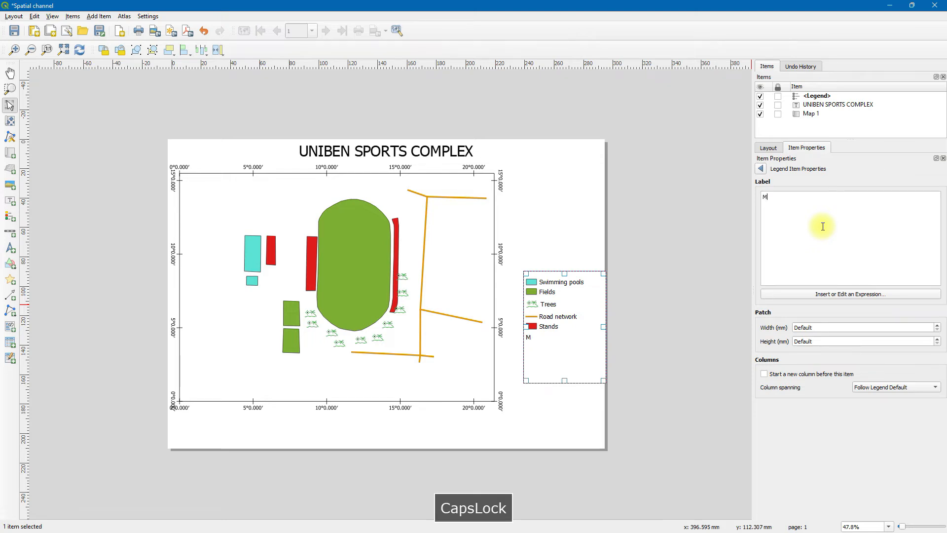
type("ap s")
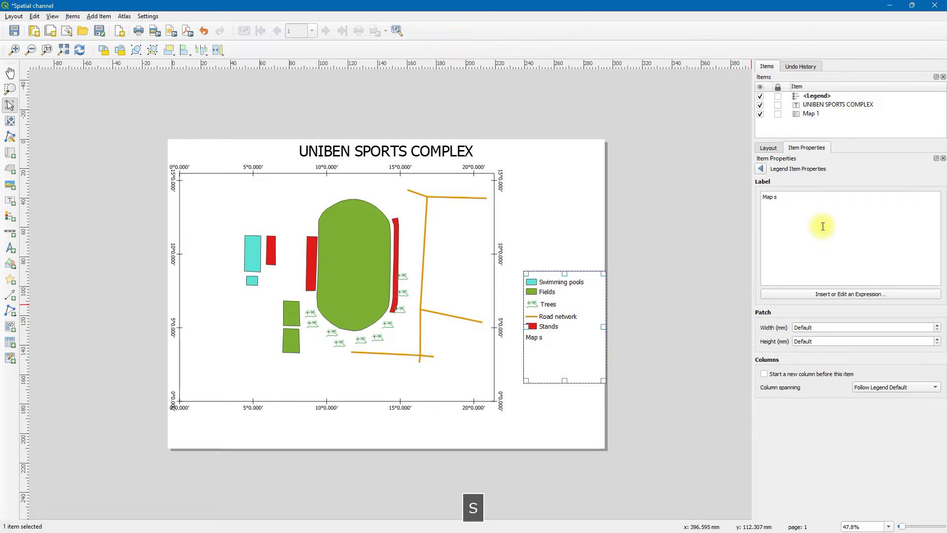
type("ource OSM")
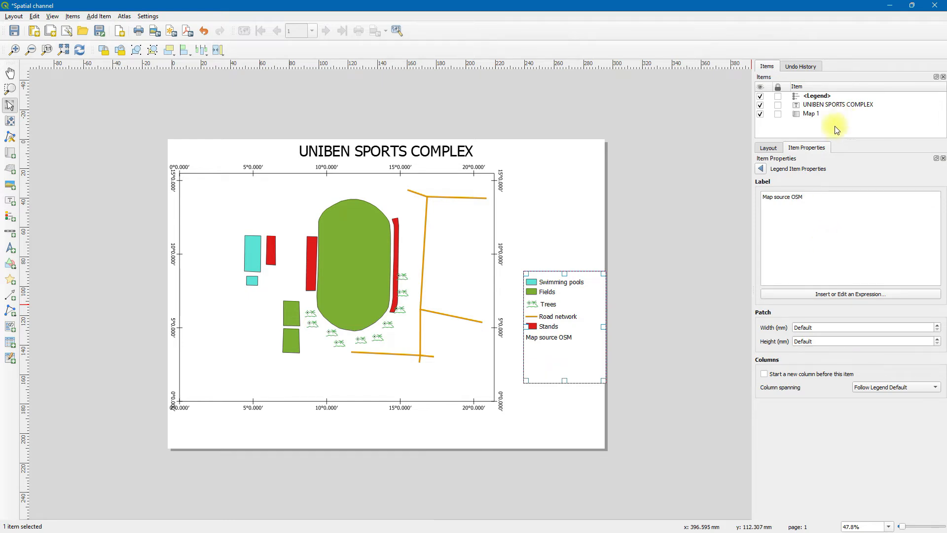
left_click(760, 169)
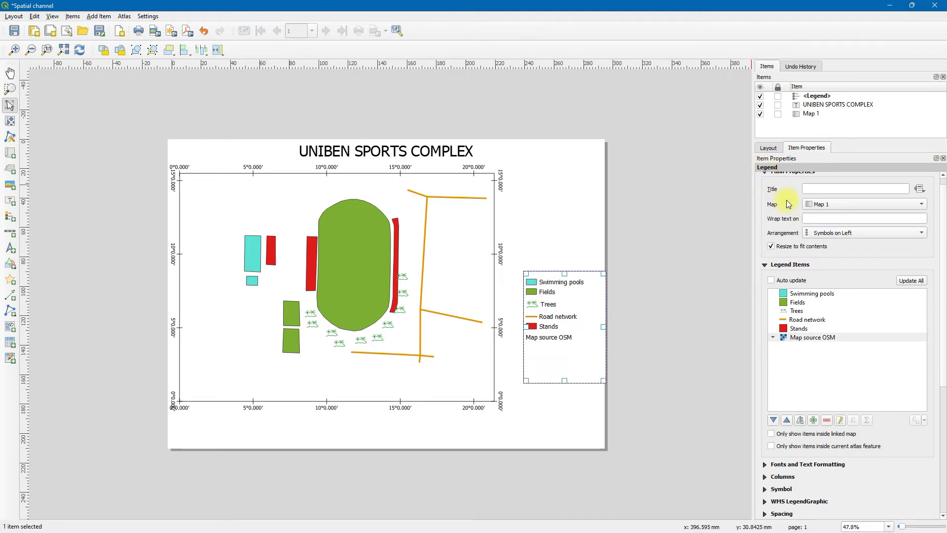
- Set the legend's title to "Featueres"
left_click(819, 192)
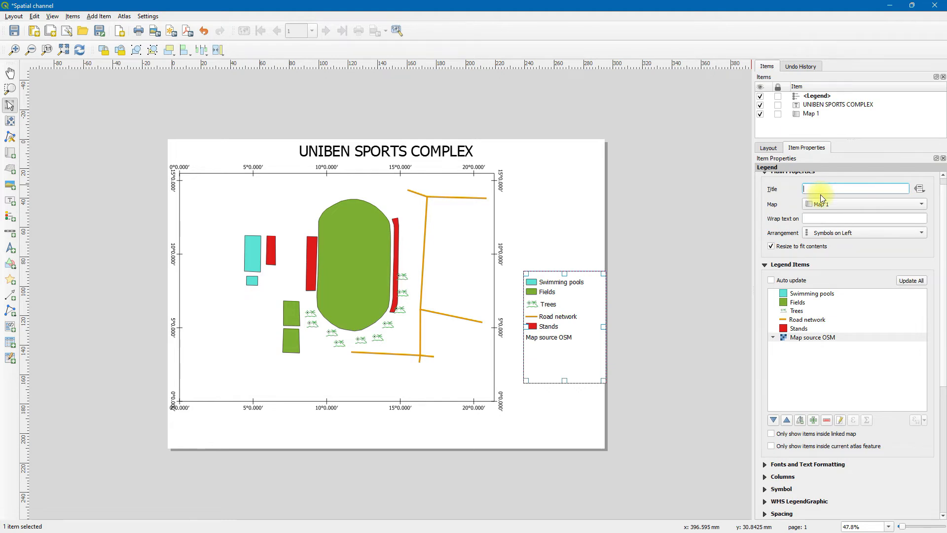
type("Fe")
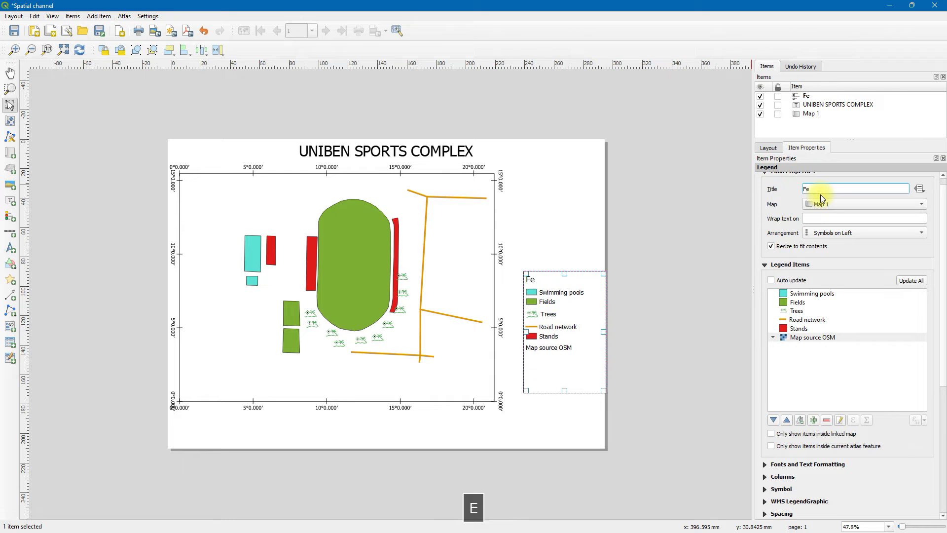
type("atueres")
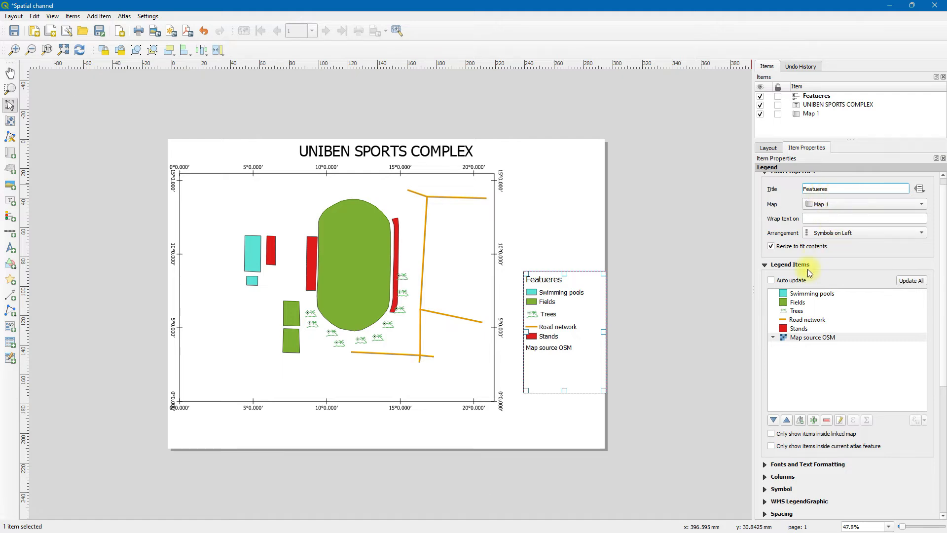
- Enable a frame around the legend, recolour it red, and deselect the legend
scroll(808, 271, "down", 4)
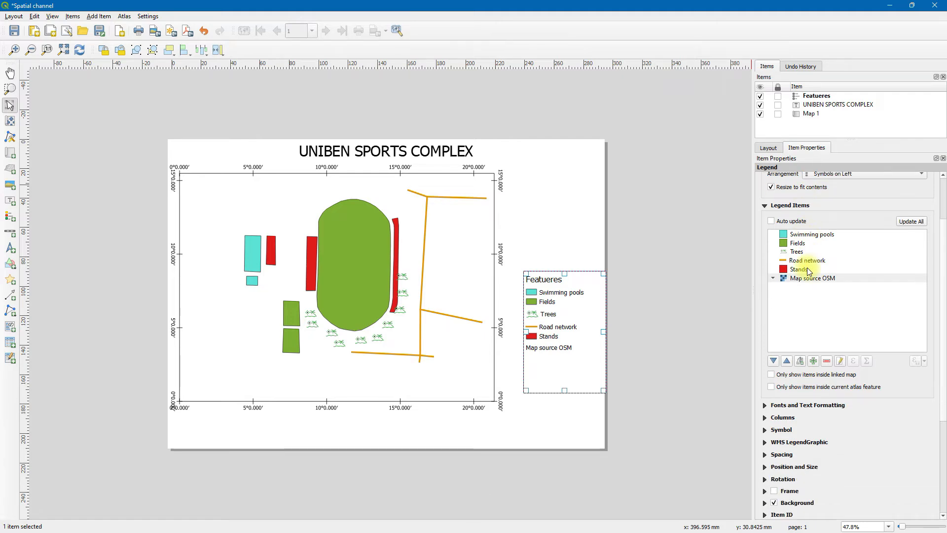
scroll(810, 271, "down", 7)
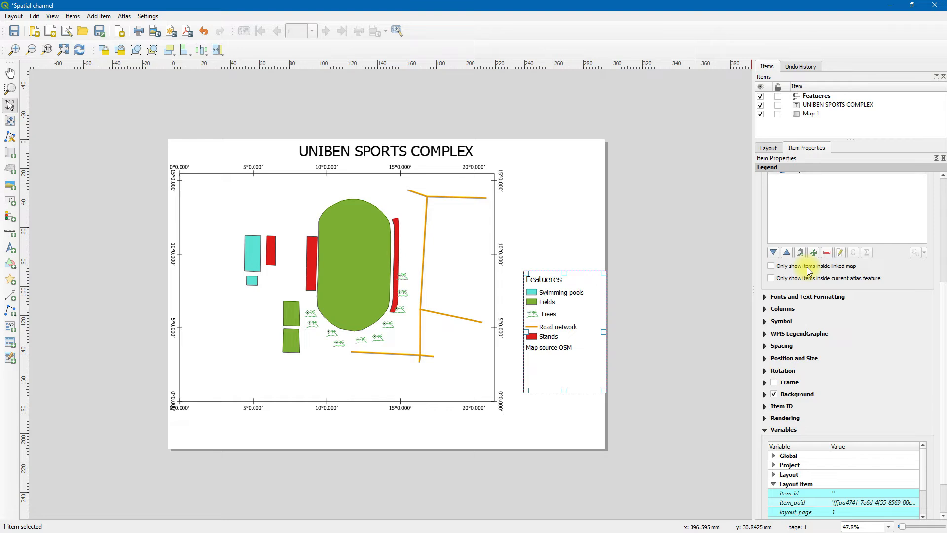
scroll(809, 271, "up", 3)
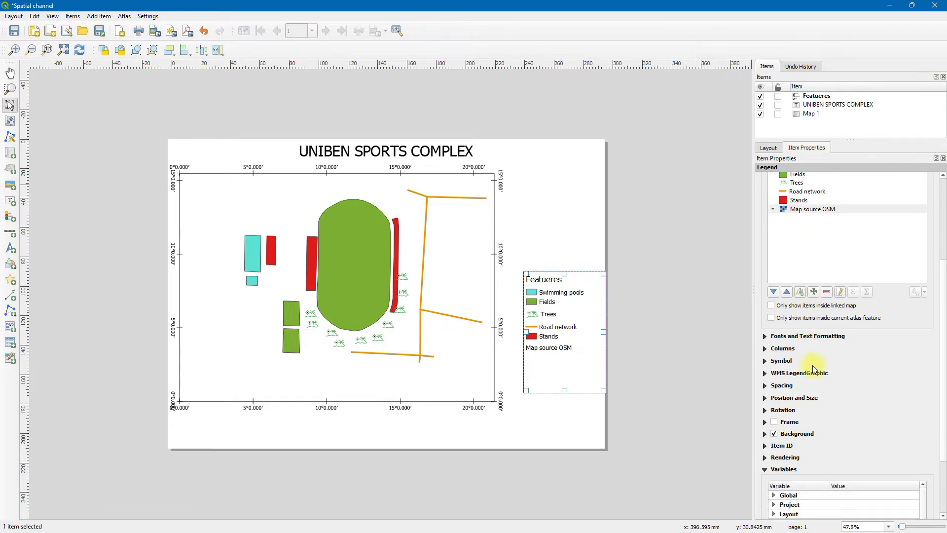
scroll(813, 370, "down", 1)
left_click(776, 412)
left_click(774, 412)
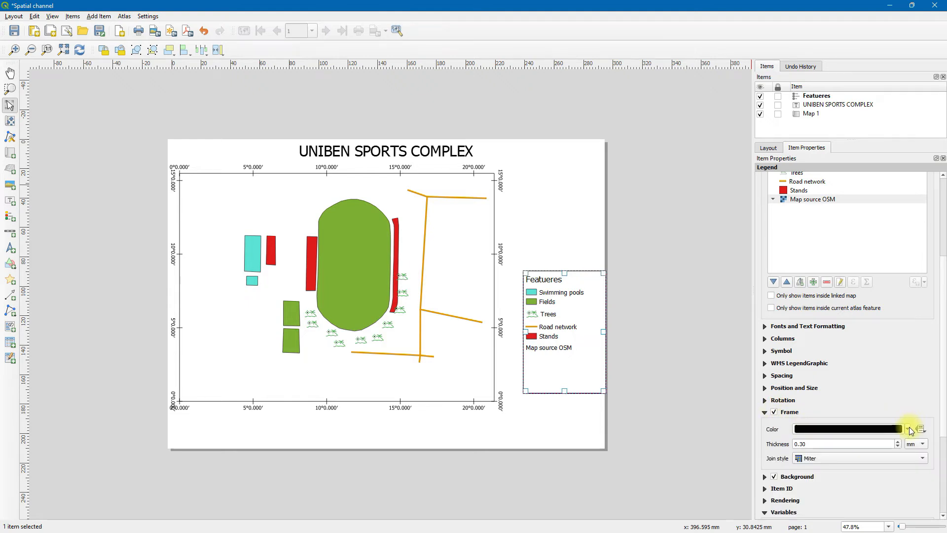
left_click(907, 429)
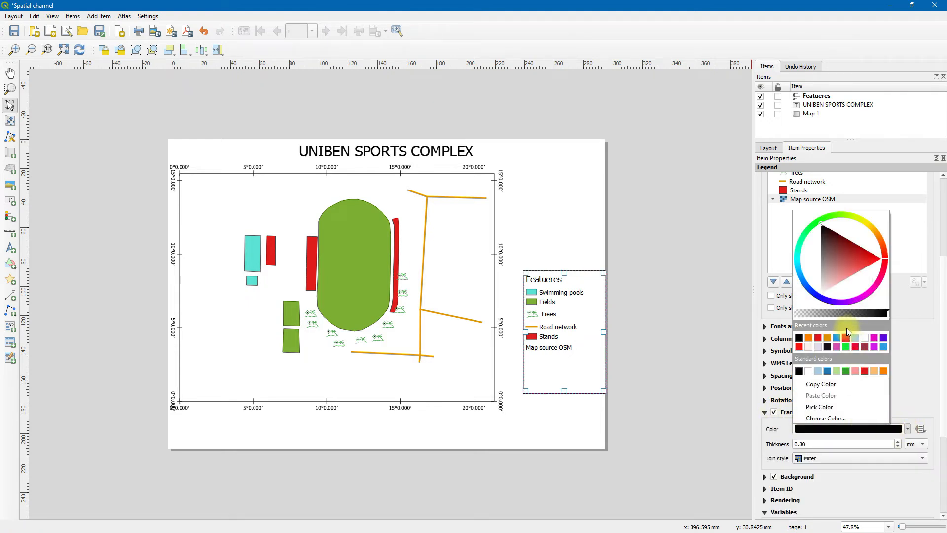
left_click_drag(855, 256, 872, 257)
left_click(734, 311)
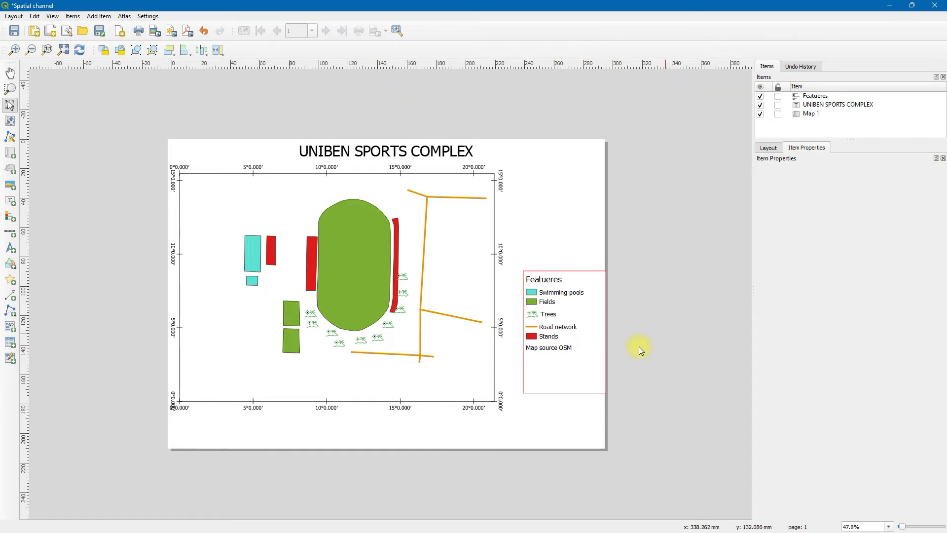
- Move the legend between the map and the page's right edge, aligning its bottom with the map frame's lower edge
left_click_drag(548, 345, 539, 346)
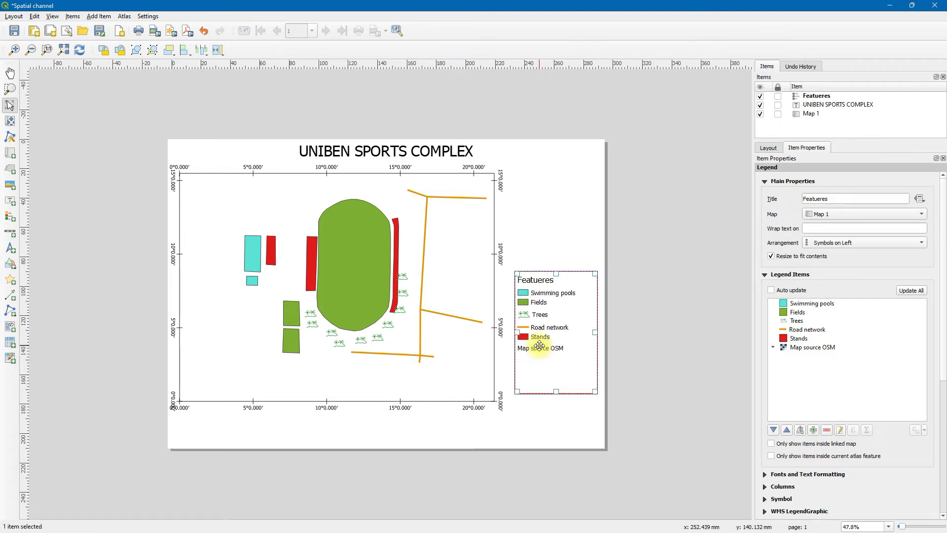
left_click(525, 429)
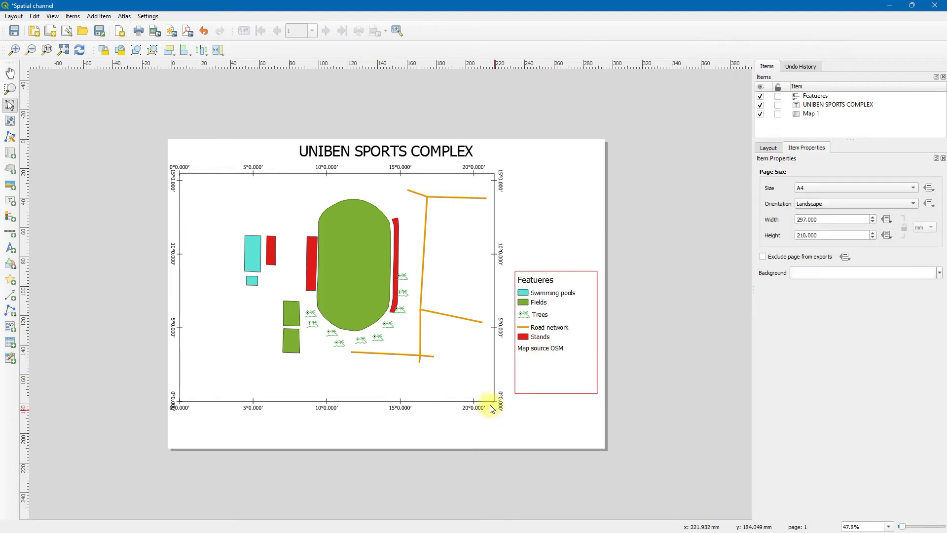
left_click_drag(545, 351, 540, 356)
left_click(525, 411)
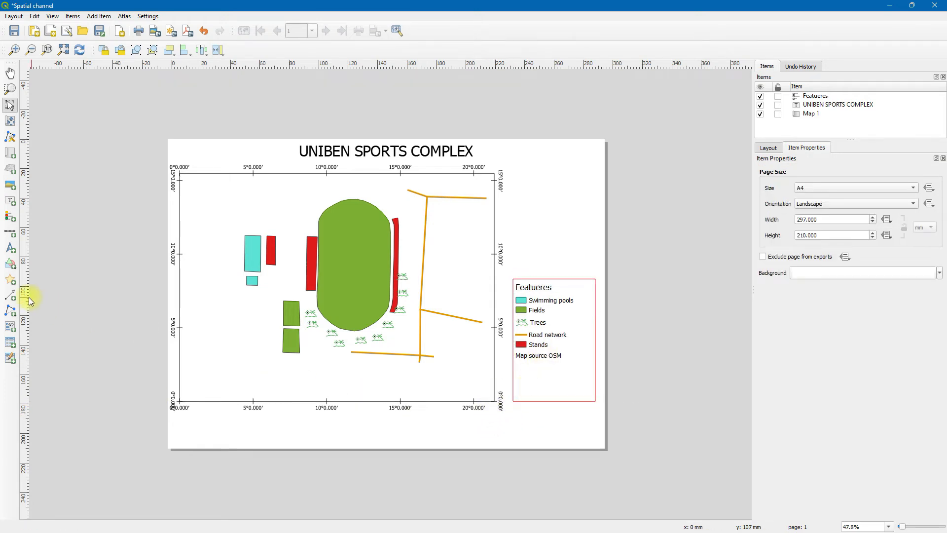
left_click_drag(549, 341, 547, 345)
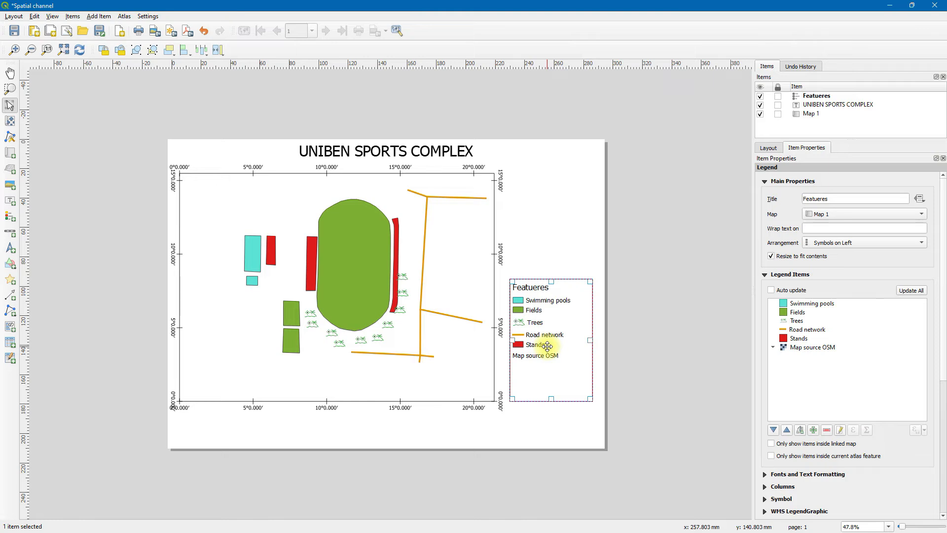
key("Right")
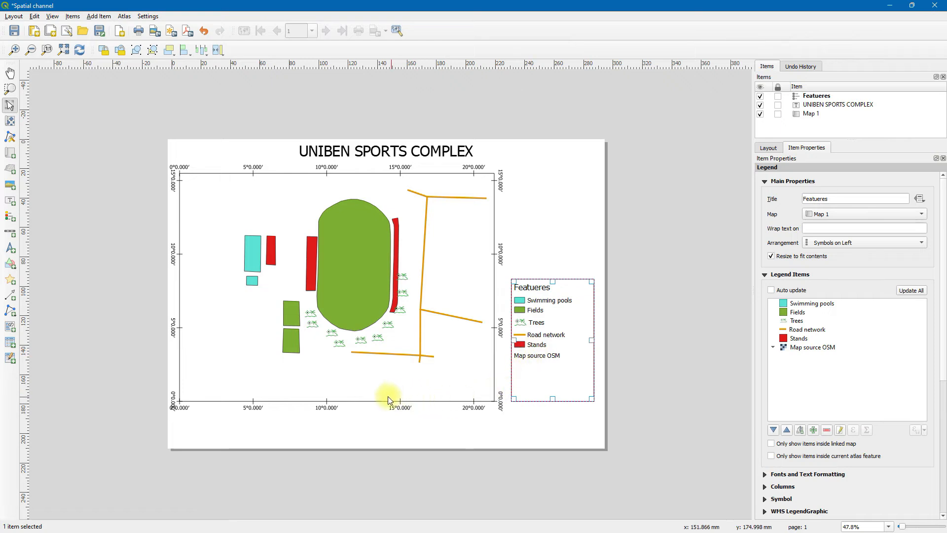
- Add a scale bar for Map 1 on the page just below the legend
left_click(10, 232)
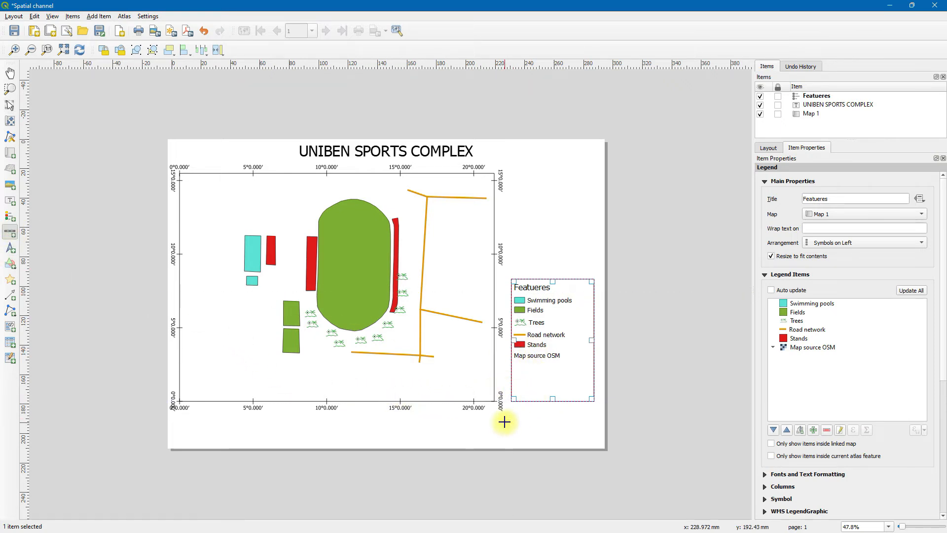
left_click_drag(514, 419, 570, 433)
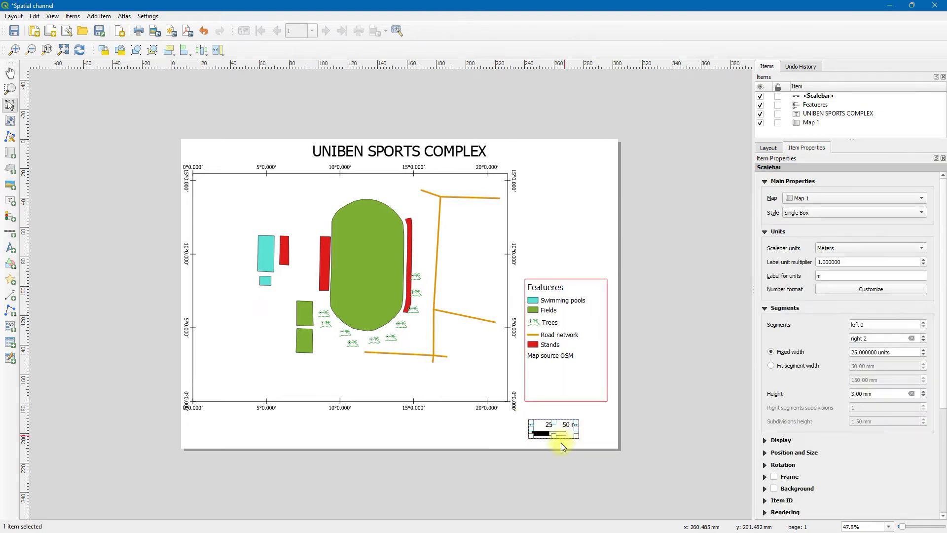
left_click(587, 434)
left_click(559, 432)
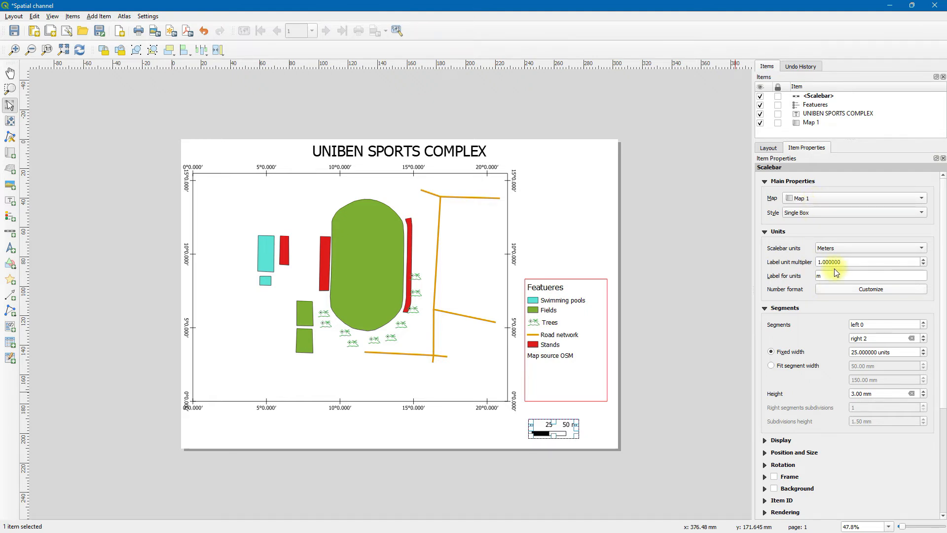
- Try 1 and 2 left segments on the scale bar, and set the count back to 0
left_click(867, 327)
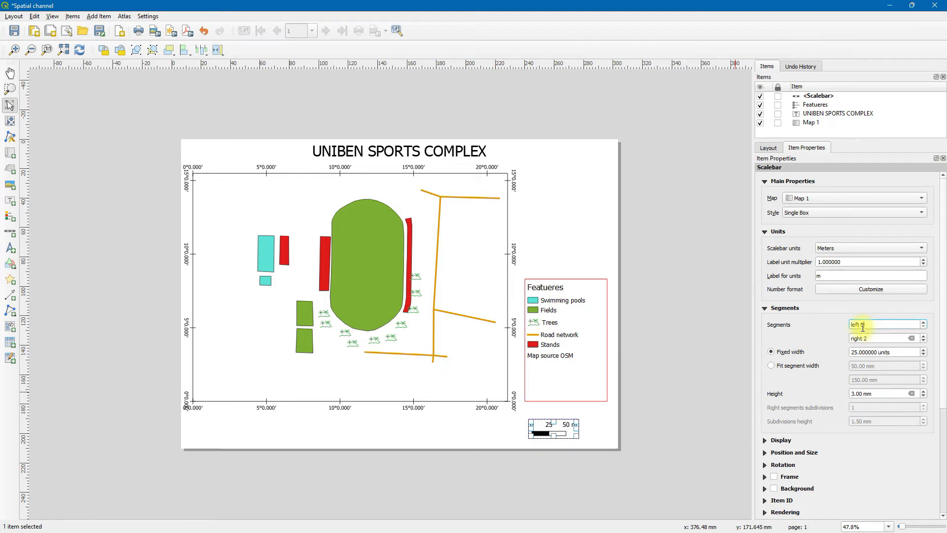
key("BackSpace")
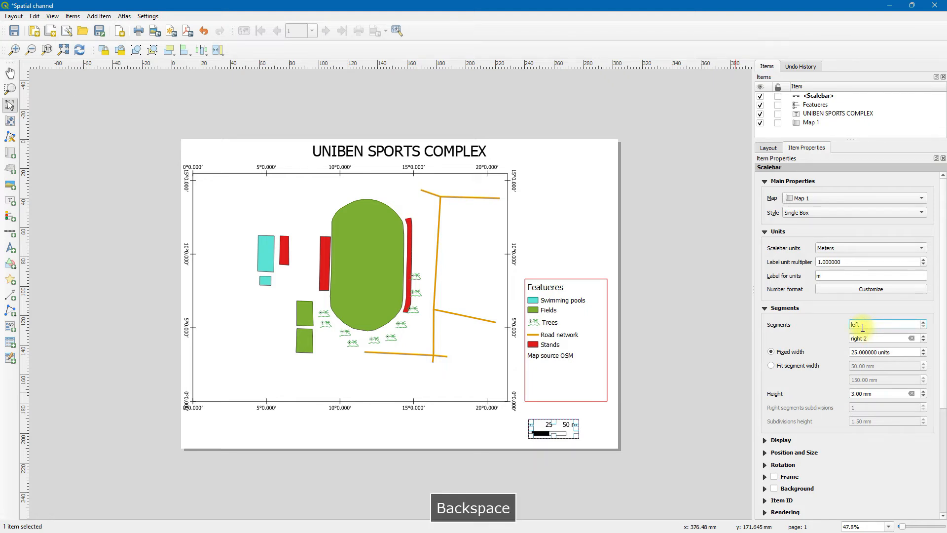
type("1")
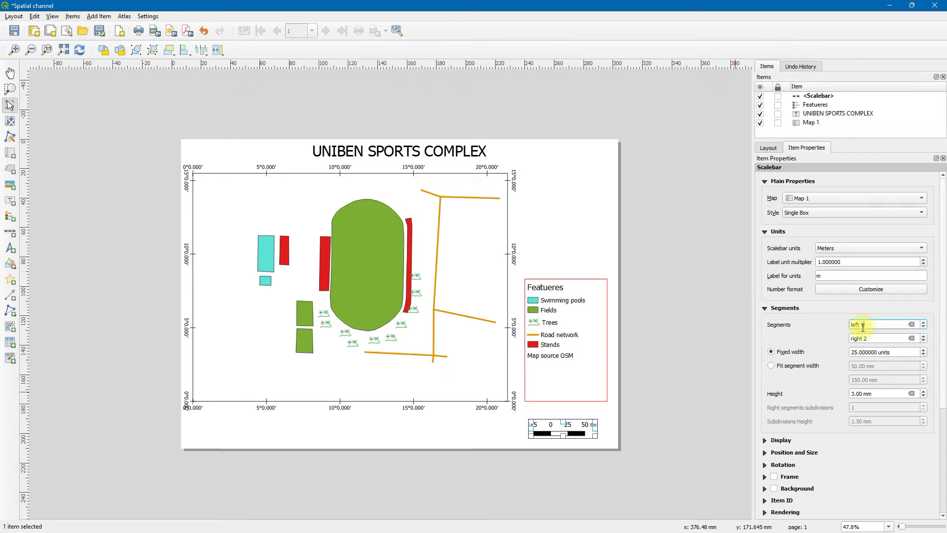
key("BackSpace")
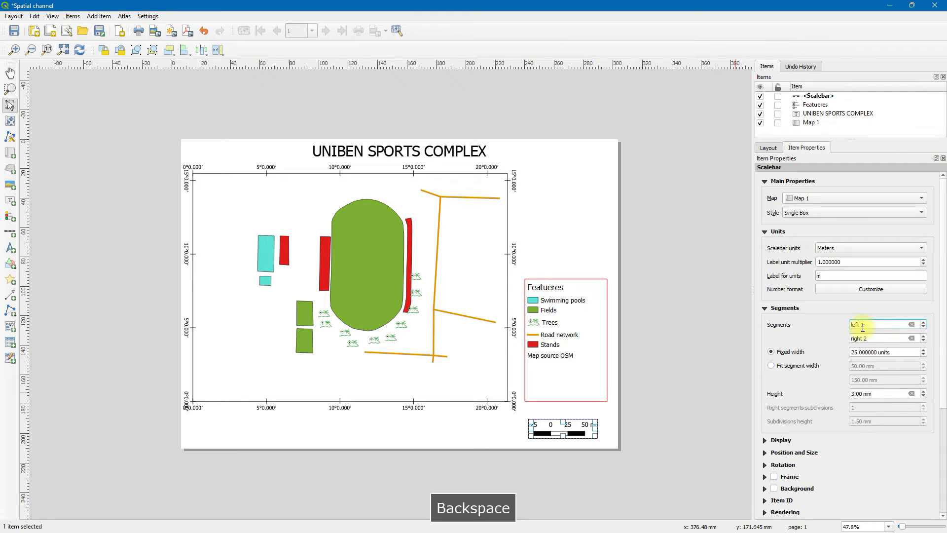
type("2")
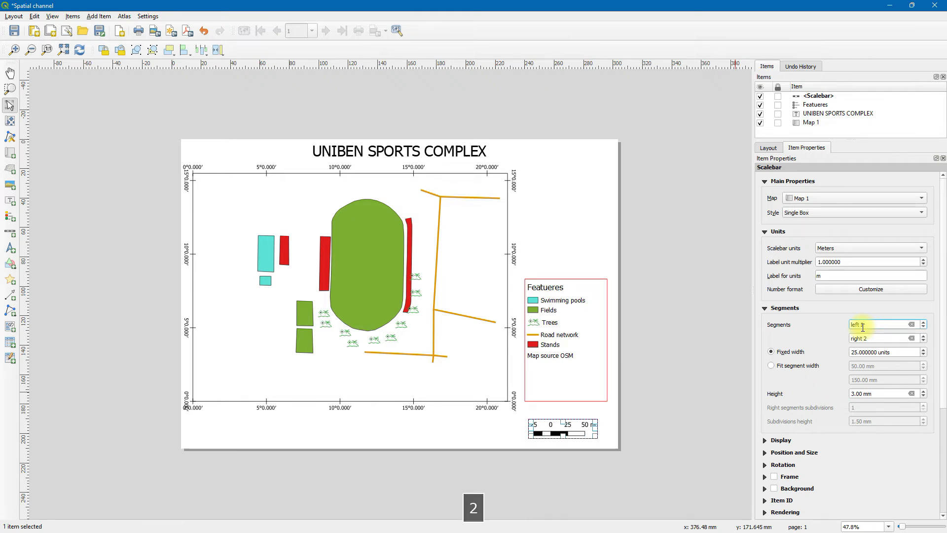
key("BackSpace")
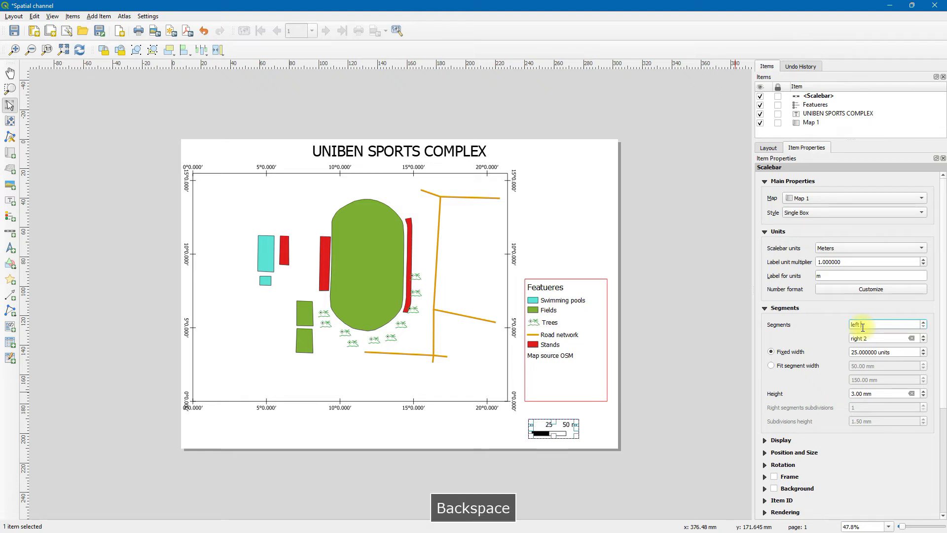
type("0")
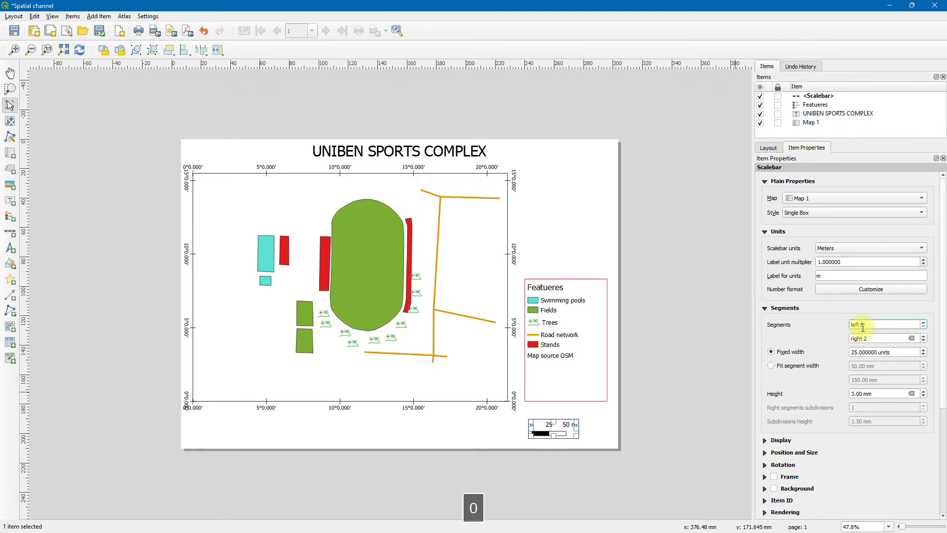
key("Return")
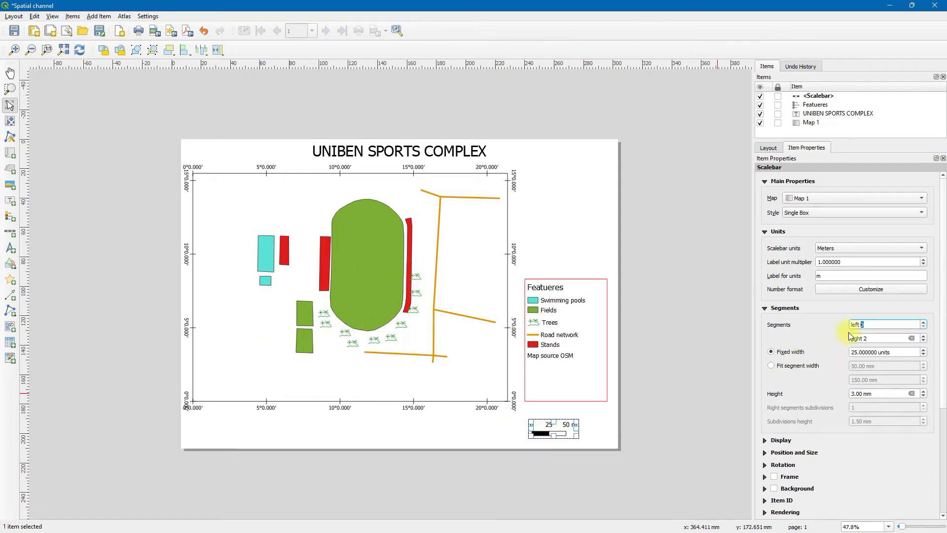
- Try a fixed segment width of 100 units on the scale bar, and return it to 25 units
left_click(858, 352)
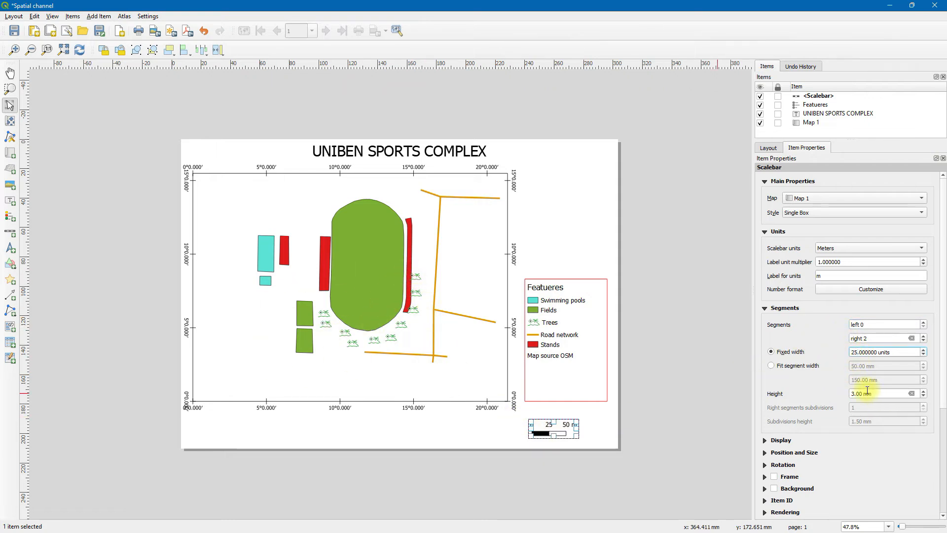
key("BackSpace")
key("BackSpace")
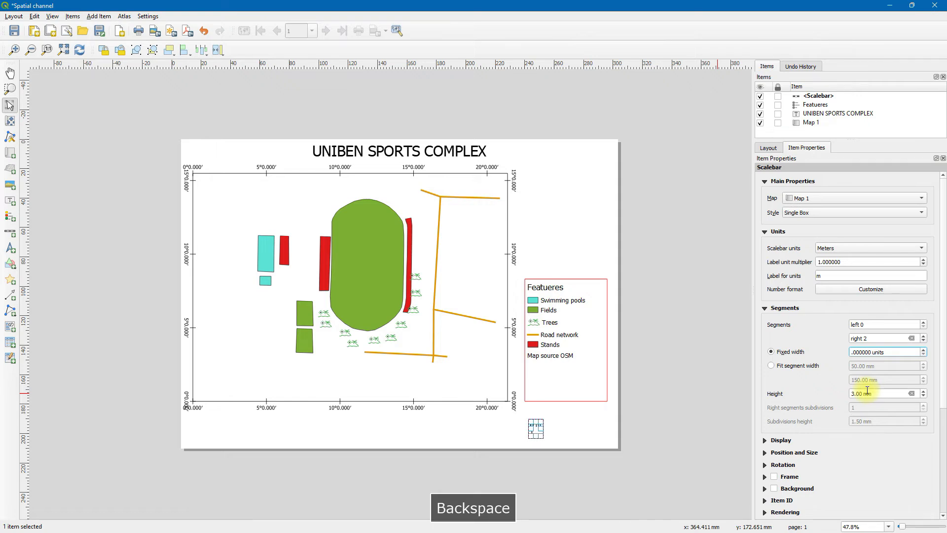
type("100")
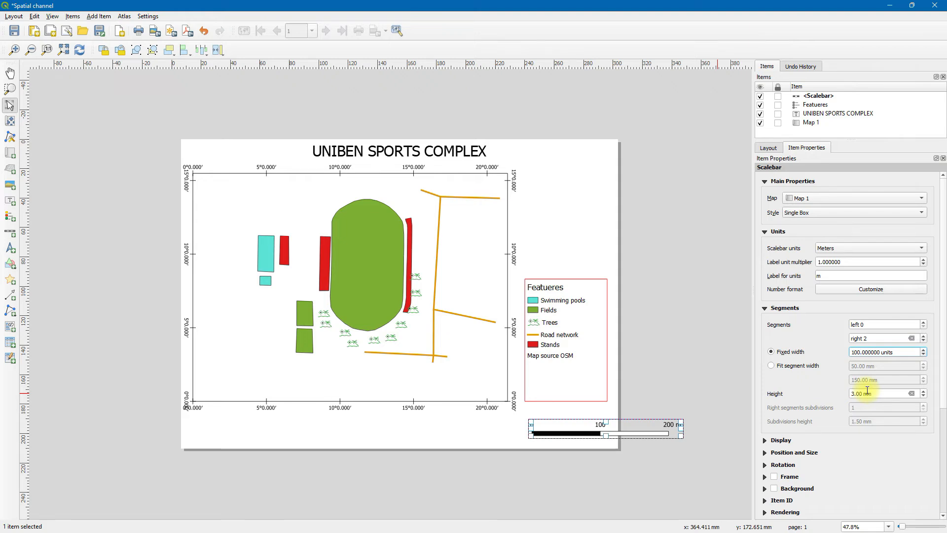
key("BackSpace")
key("BackSpace")
key("BackSpace")
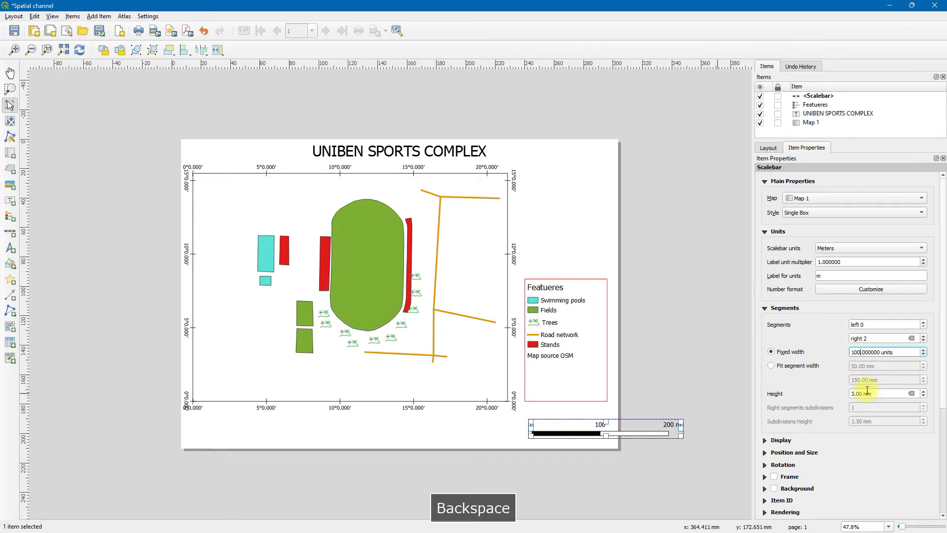
type("25")
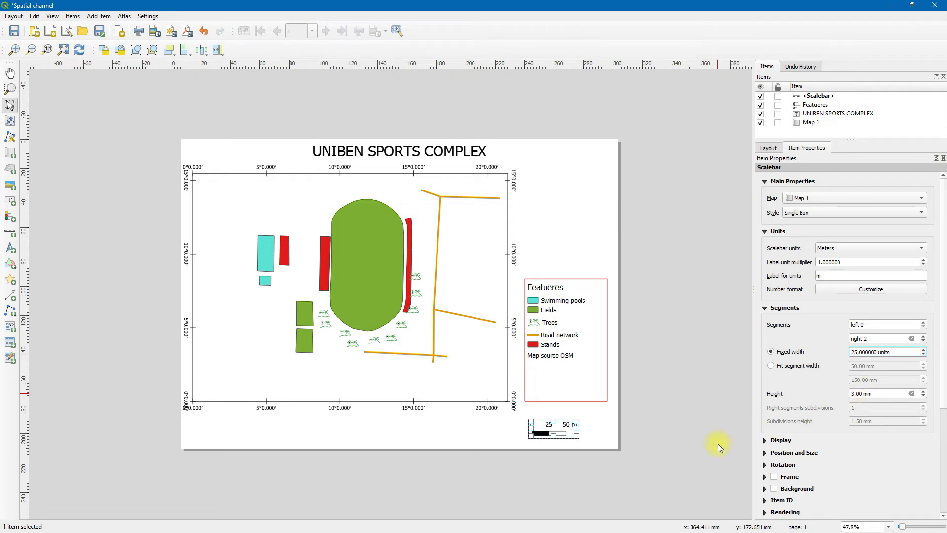
- Nudge the scale bar sideways until its far end nearly lines up with the legend's outer edge, and deselect it
key("Right")
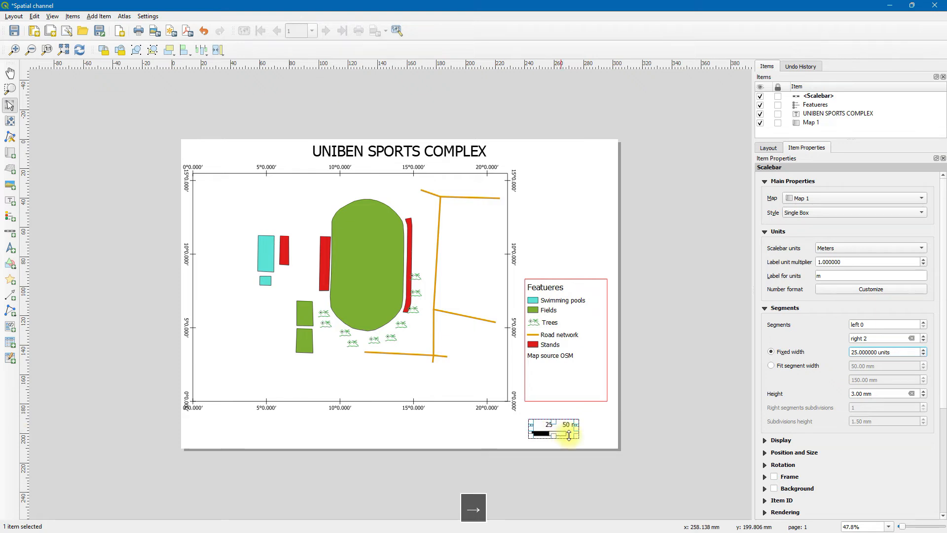
left_click_drag(585, 431, 559, 434)
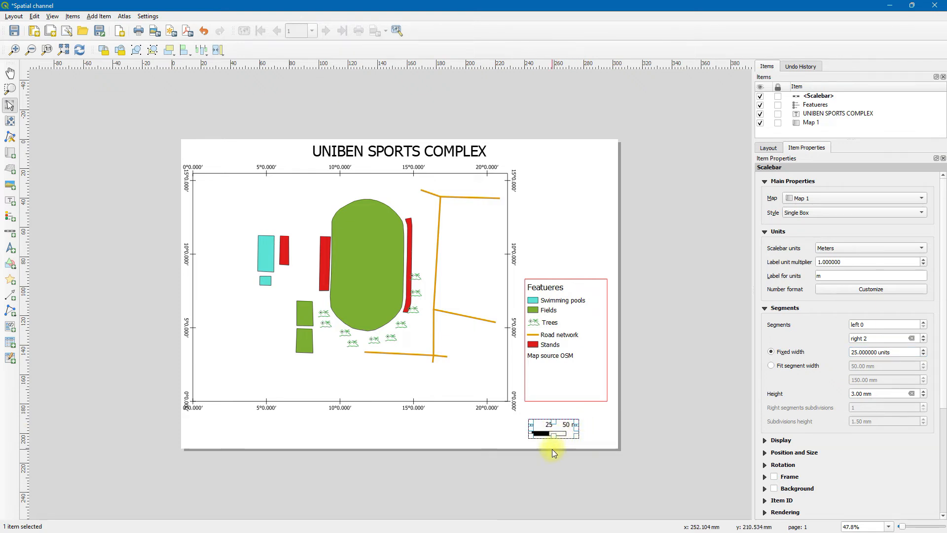
left_click(499, 427)
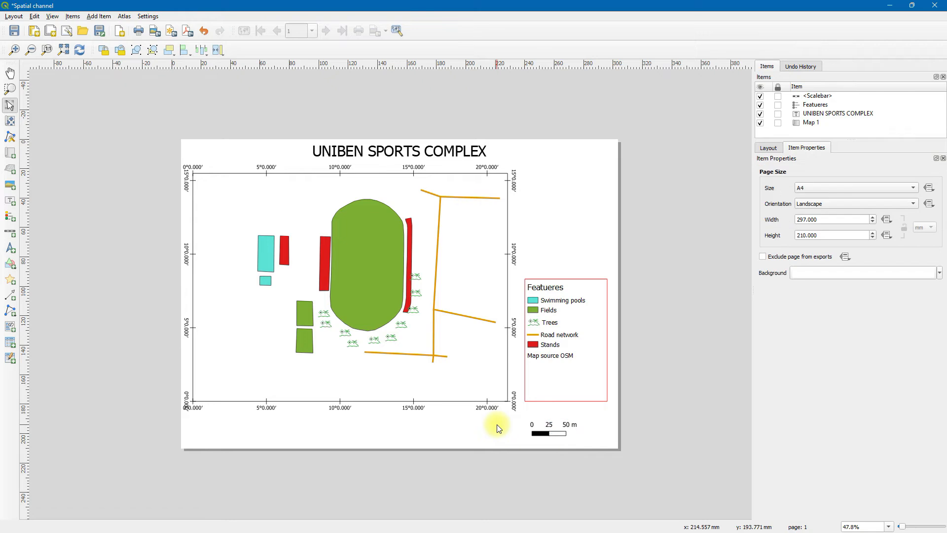
left_click(546, 435)
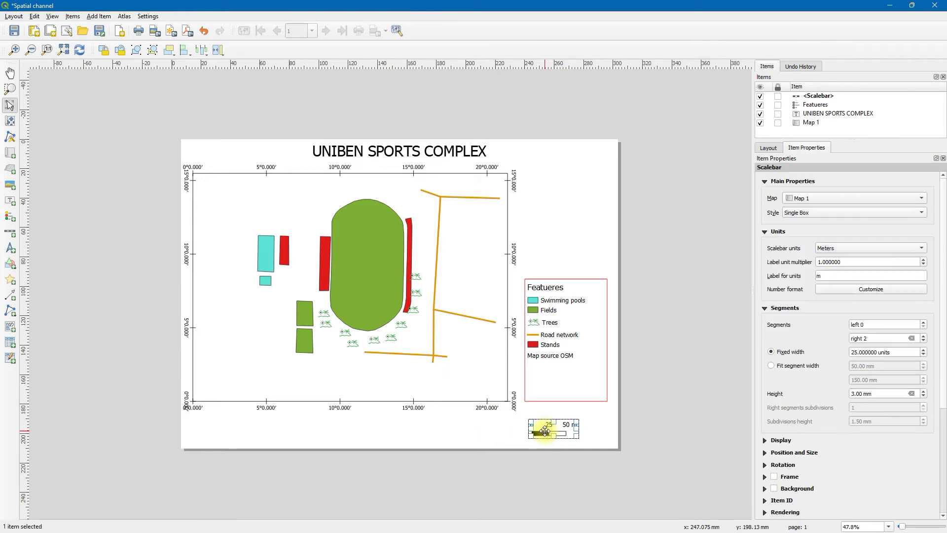
key("Right")
key("Right")
key("Right")
key("Right")
key("Right")
key("Right")
key("Right")
key("Right")
key("Right")
key("Right")
key("Right")
key("Right")
key("Right")
key("Right")
key("Right")
key("Right")
key("Right")
key("Right")
key("Right")
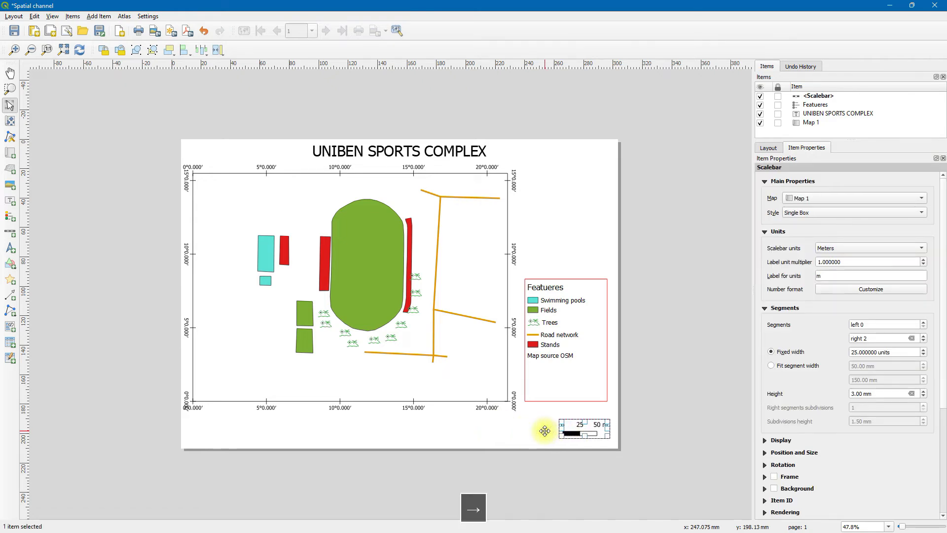
key("Left")
key("Left")
key("Left")
key("Left")
key("Left")
key("Left")
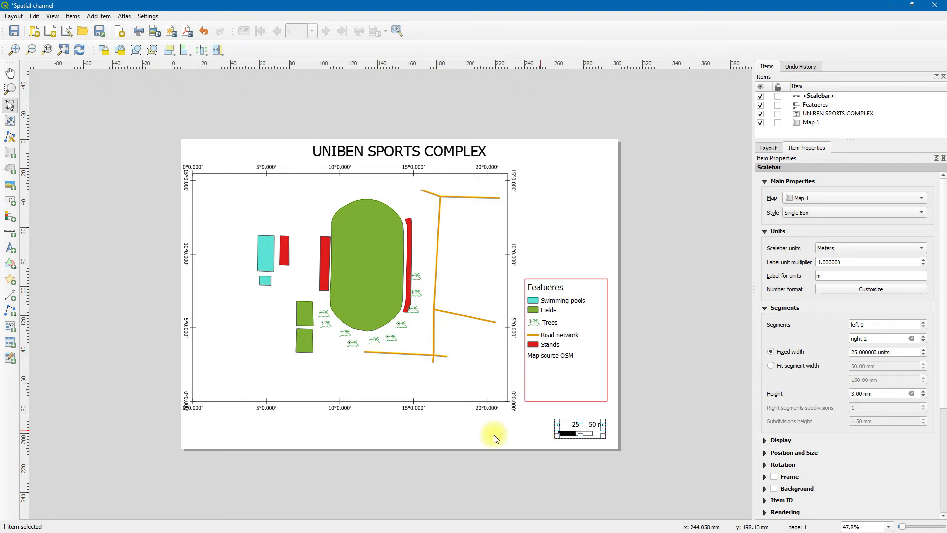
left_click(483, 440)
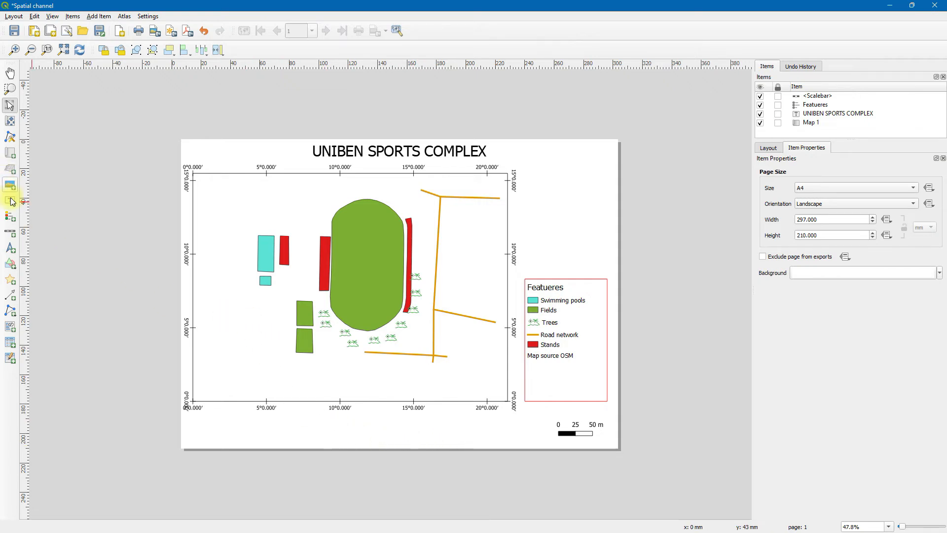
- Add a small north arrow above the legend near the page's outer edge, with its top level with the map frame
left_click(11, 249)
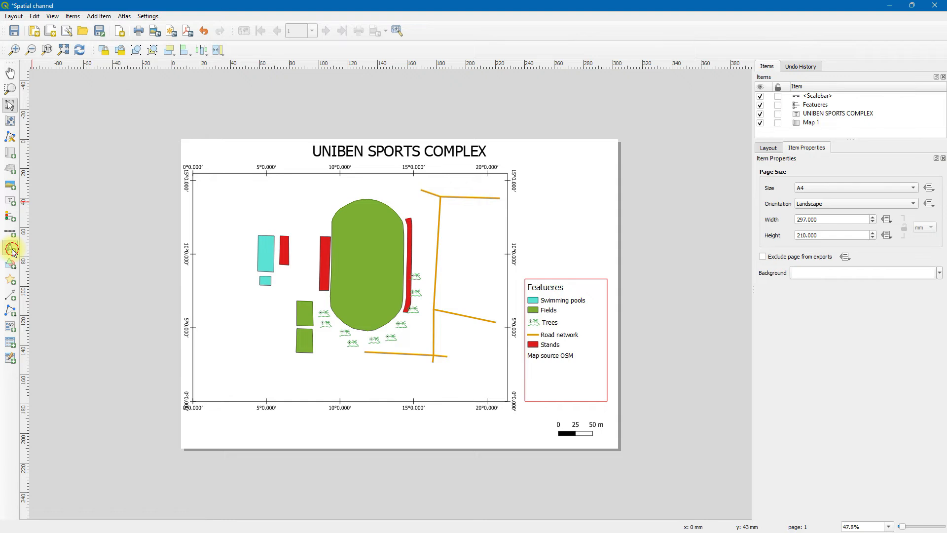
left_click_drag(559, 163, 589, 197)
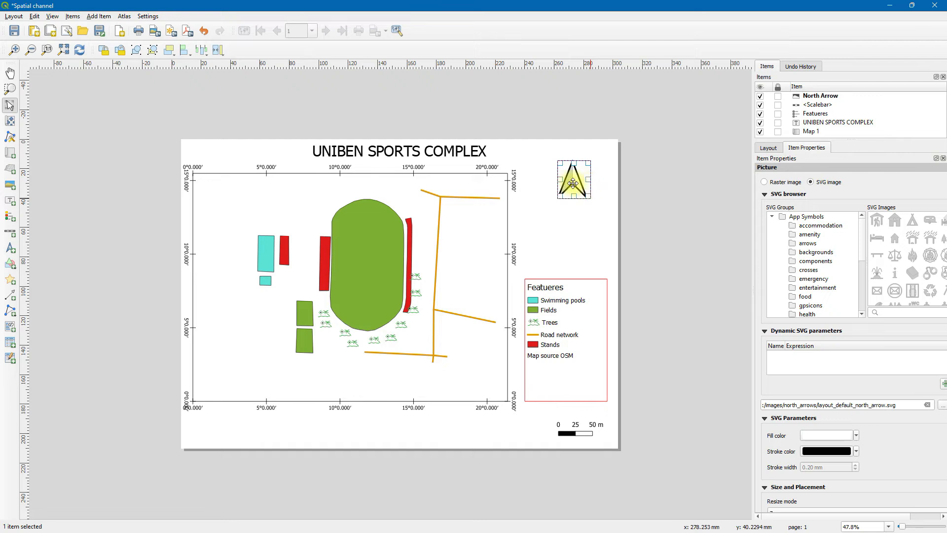
left_click(552, 235)
mouse_move(574, 187)
left_mouse_down()
mouse_move(588, 194)
mouse_move(576, 205)
mouse_move(583, 197)
left_mouse_up()
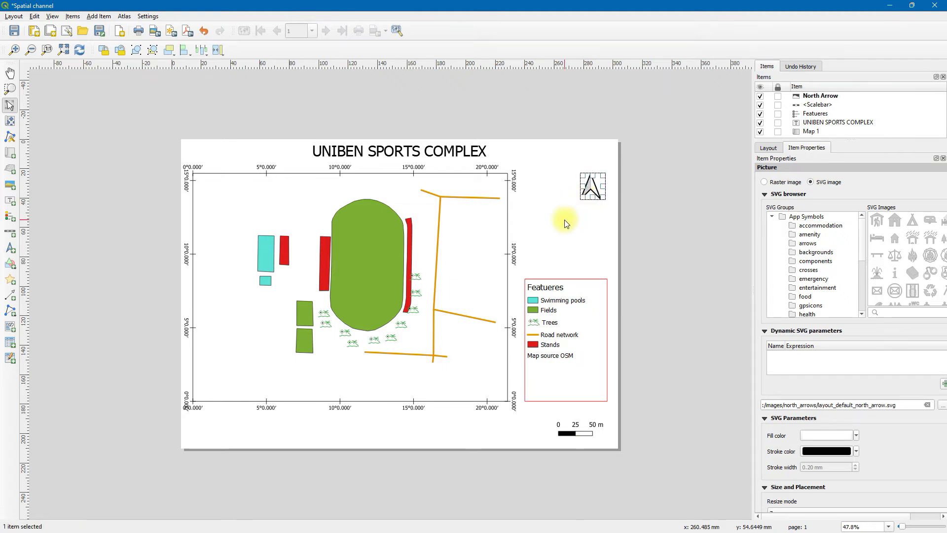
left_click(580, 211)
left_click(588, 194)
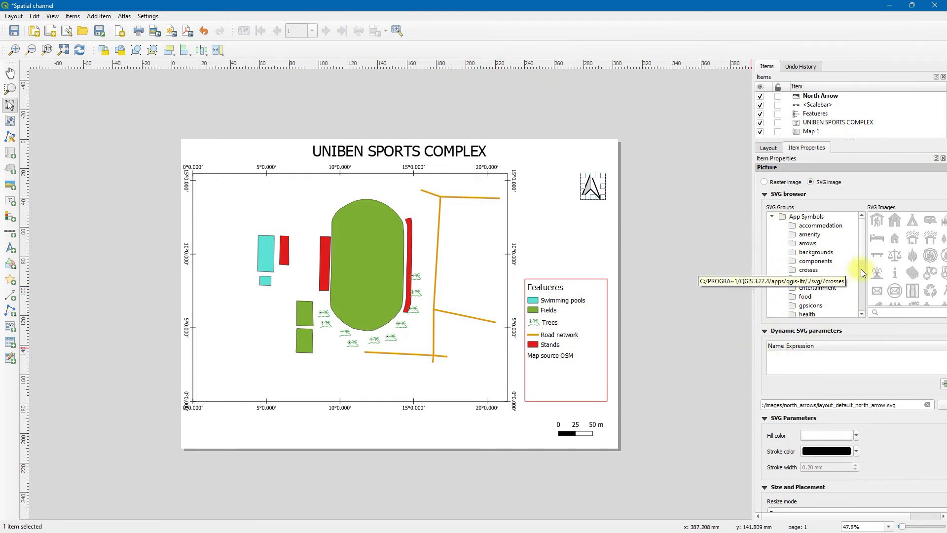
- Compare the NorthArrow_10 and NorthArrow_11 symbols, set the north arrow to NorthArrow_11.svg, and review its remaining properties
scroll(908, 255, "down", 5)
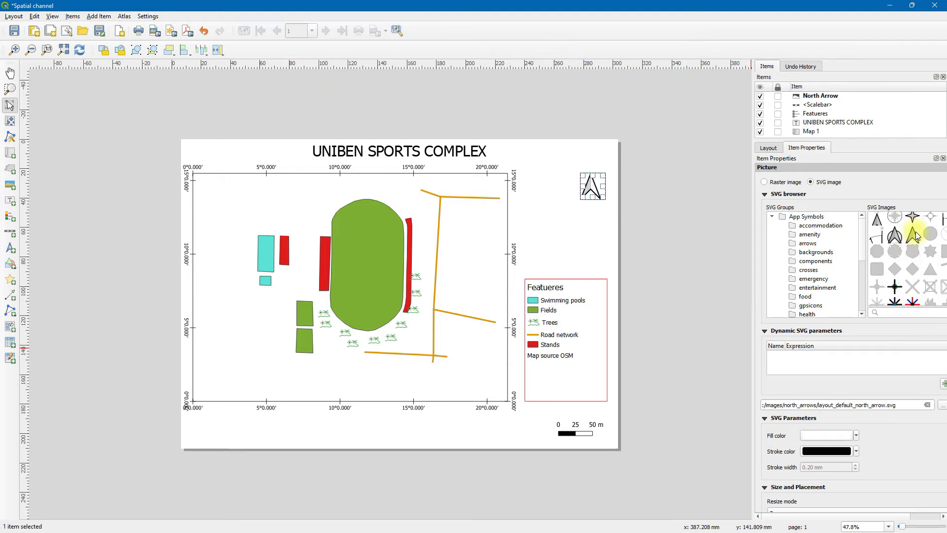
left_click(914, 234)
left_click(912, 235)
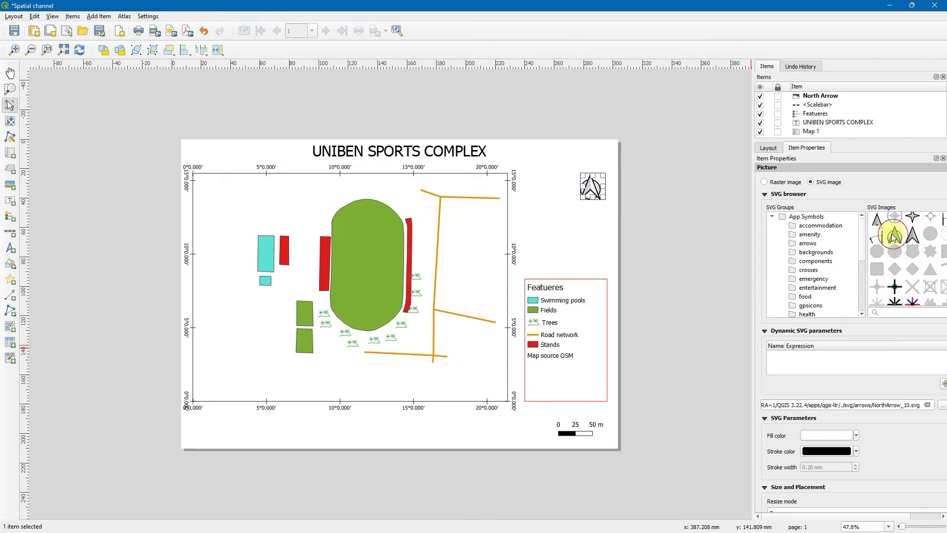
left_click(912, 237)
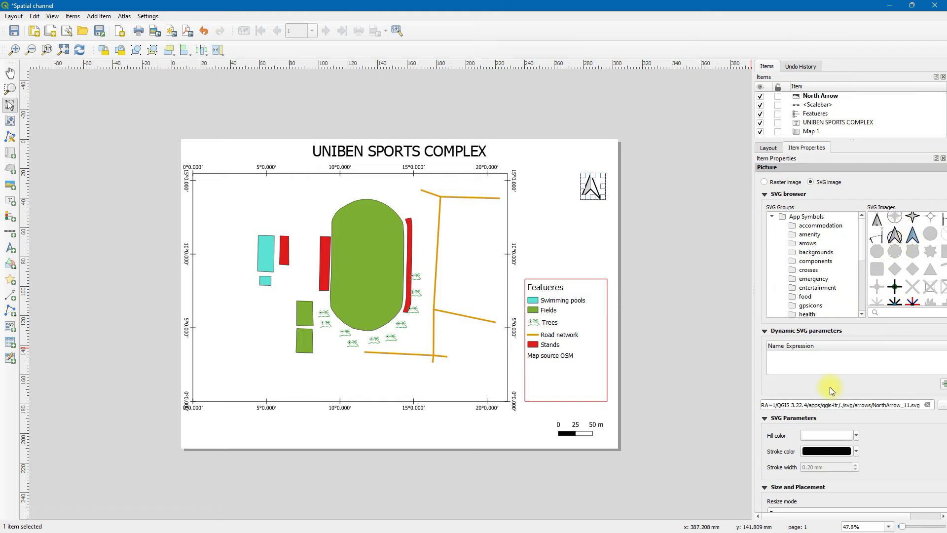
scroll(815, 365, "down", 5)
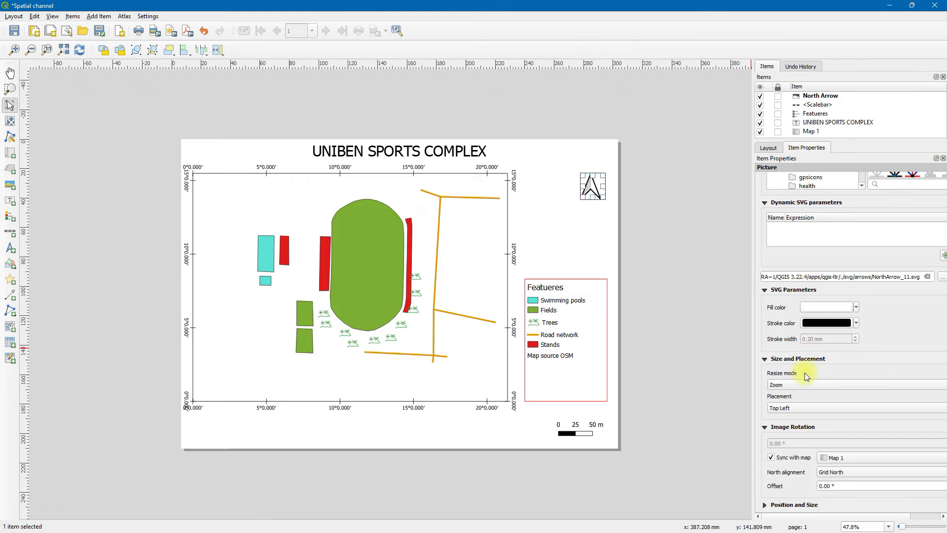
scroll(804, 372, "down", 3)
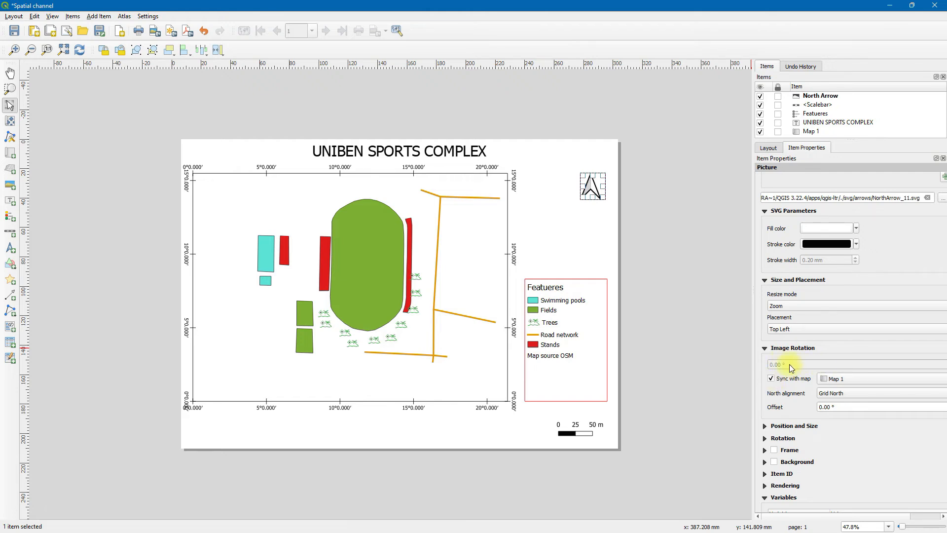
scroll(785, 409, "down", 1)
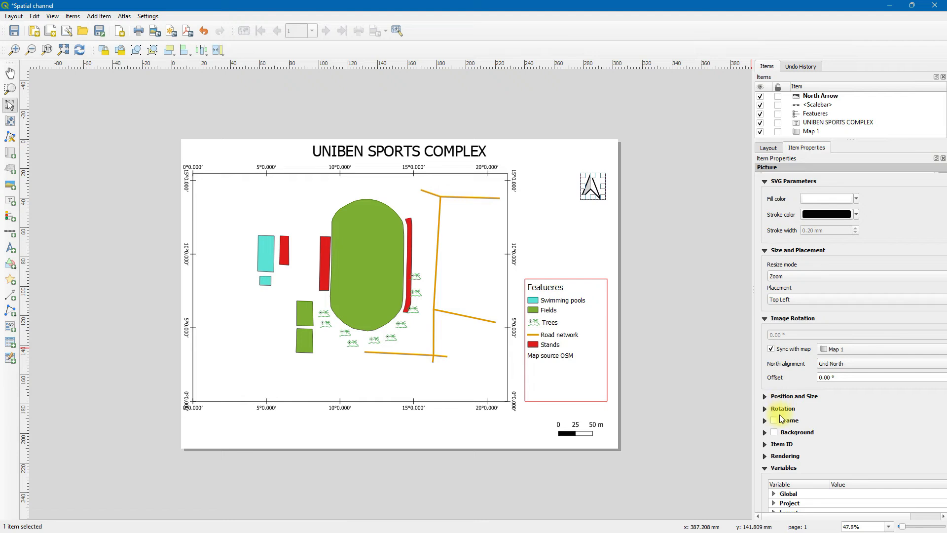
scroll(782, 418, "down", 3)
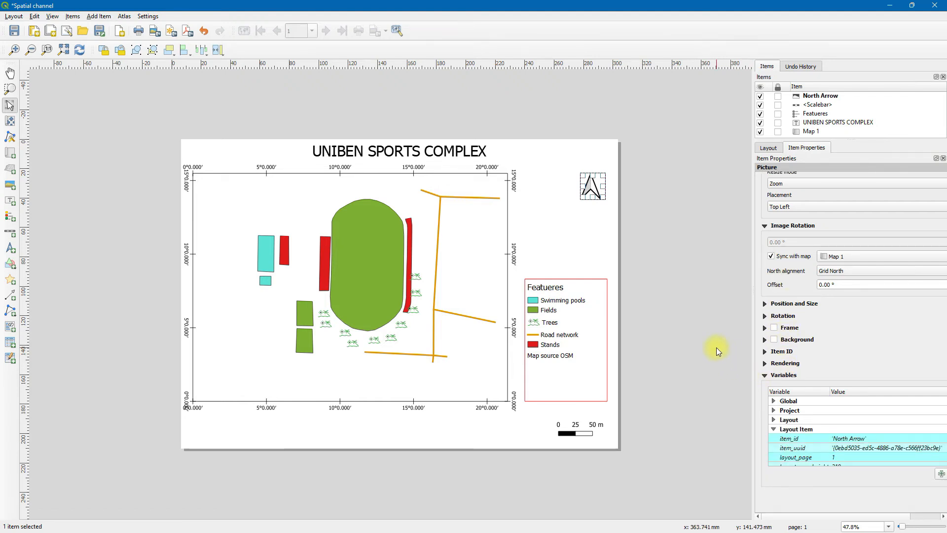
- Shrink the main map from its lower outer corner to about 206 mm wide and 139 mm high, freeing space below it
left_click(441, 346)
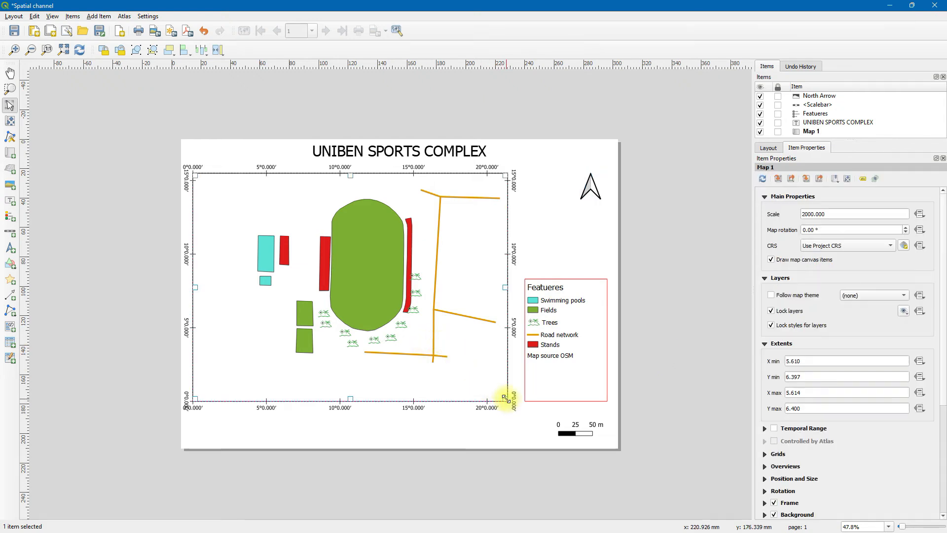
left_click_drag(506, 399, 491, 376)
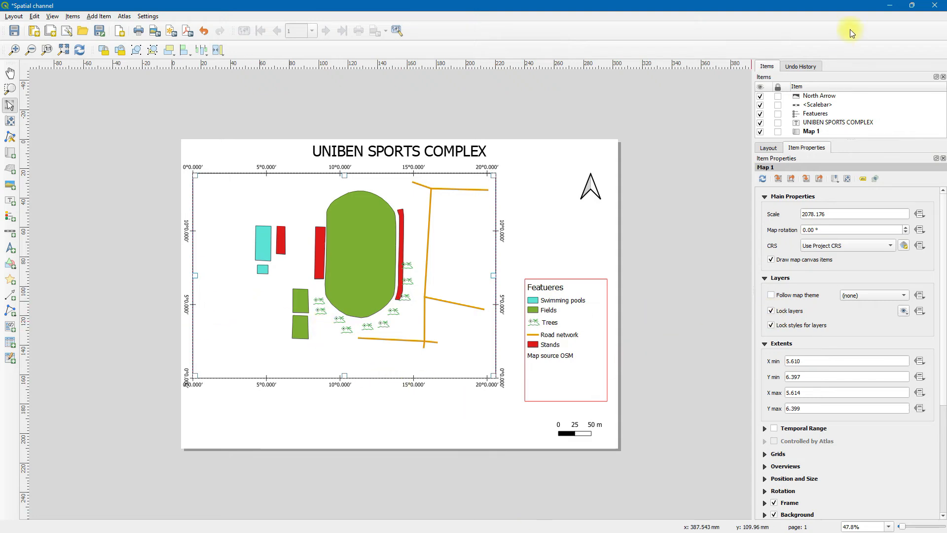
- Switch to the main project window, show the OSM Standard layer, and frame the sports complex with its surrounding streets in the canvas
left_click(889, 7)
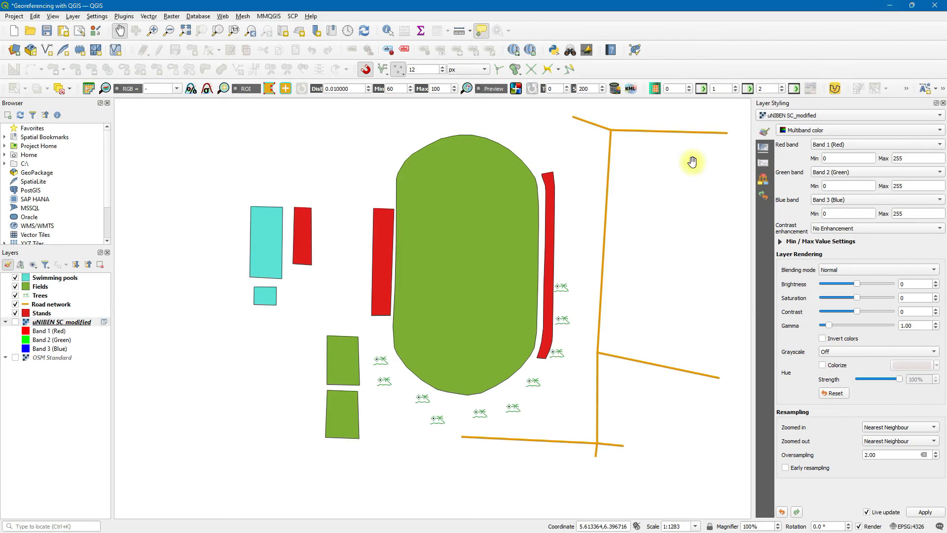
left_click(15, 357)
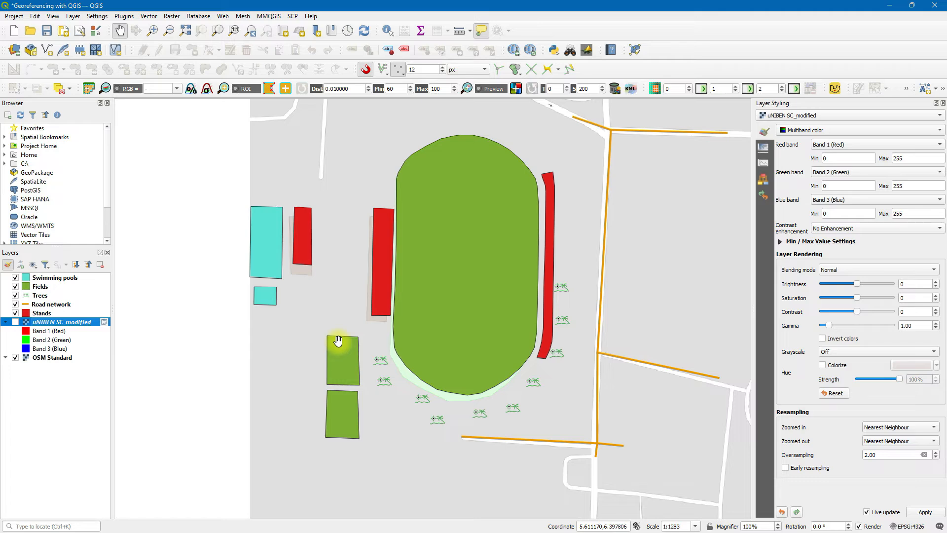
scroll(338, 340, "down", 1)
scroll(338, 341, "down", 1)
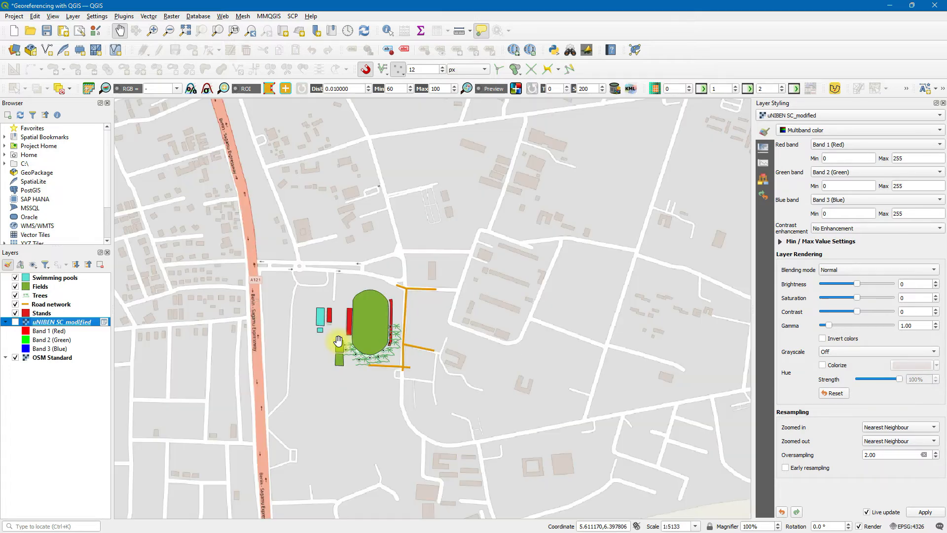
left_click_drag(338, 340, 408, 419)
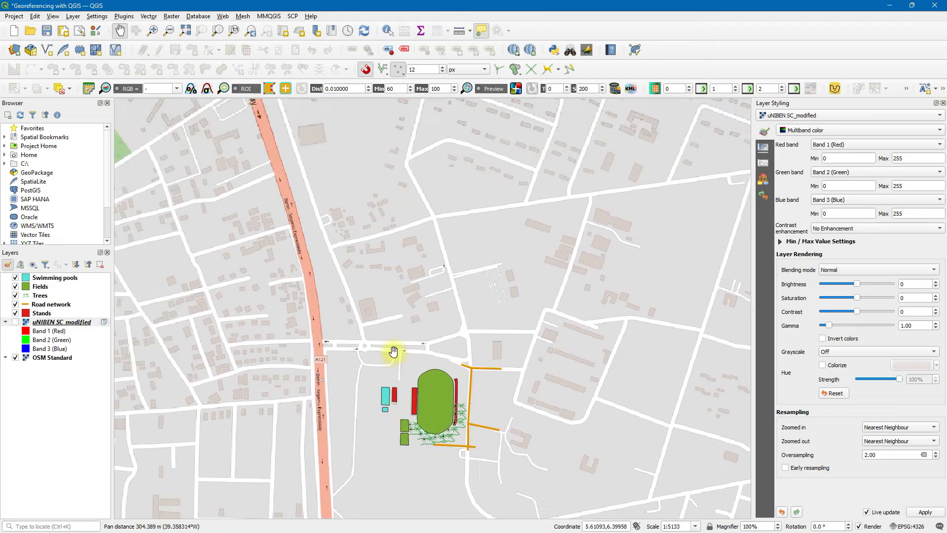
left_click_drag(391, 349, 381, 371)
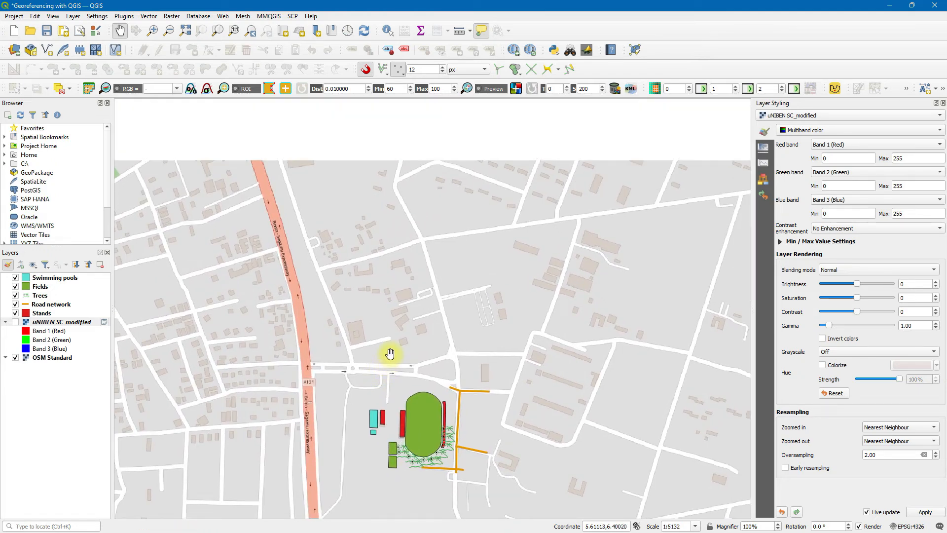
scroll(408, 353, "up", 1)
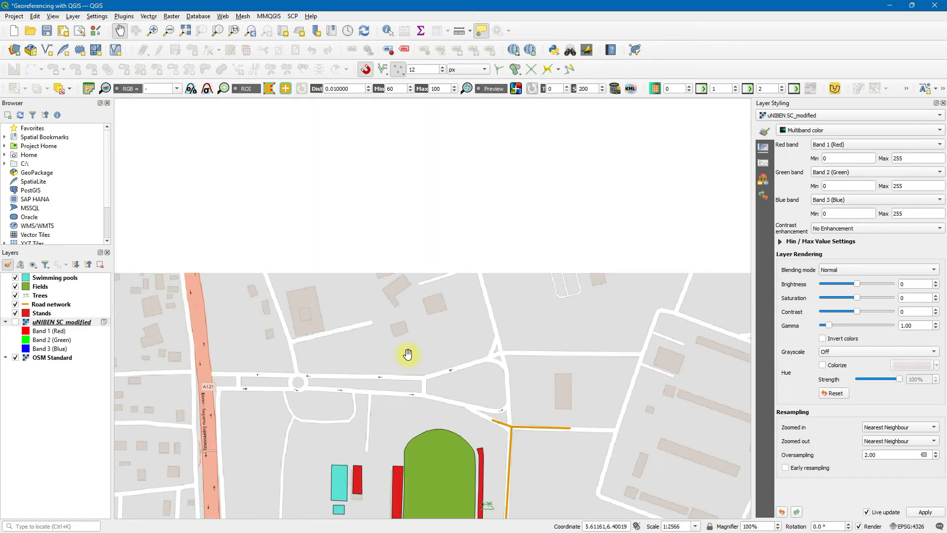
scroll(408, 354, "down", 1)
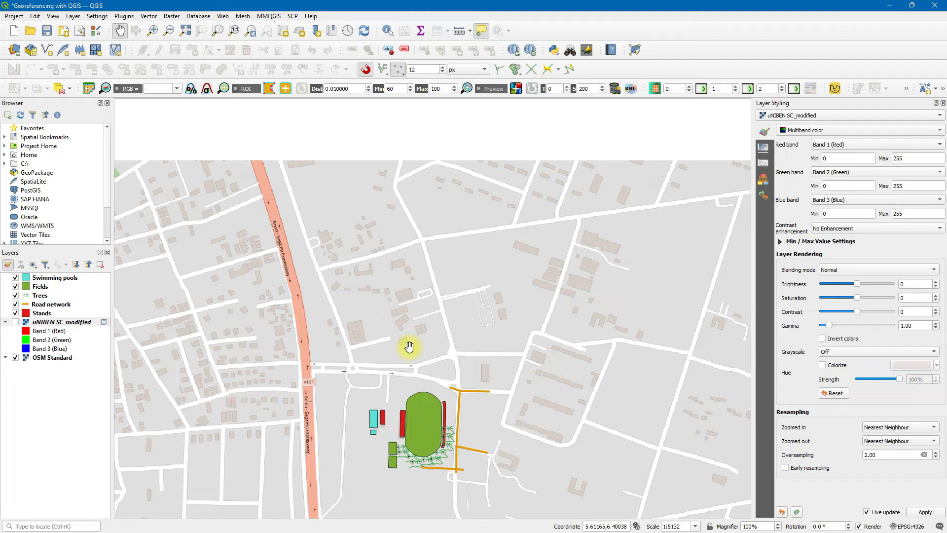
mouse_move(446, 341)
left_mouse_down()
mouse_move(450, 347)
mouse_move(460, 339)
left_mouse_up()
left_click_drag(496, 268, 652, 271)
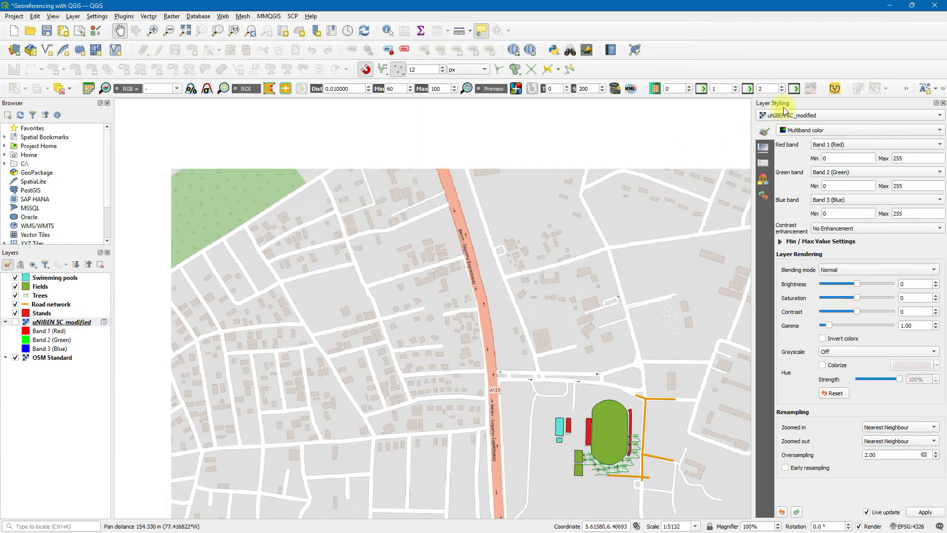
left_click_drag(624, 244, 610, 246)
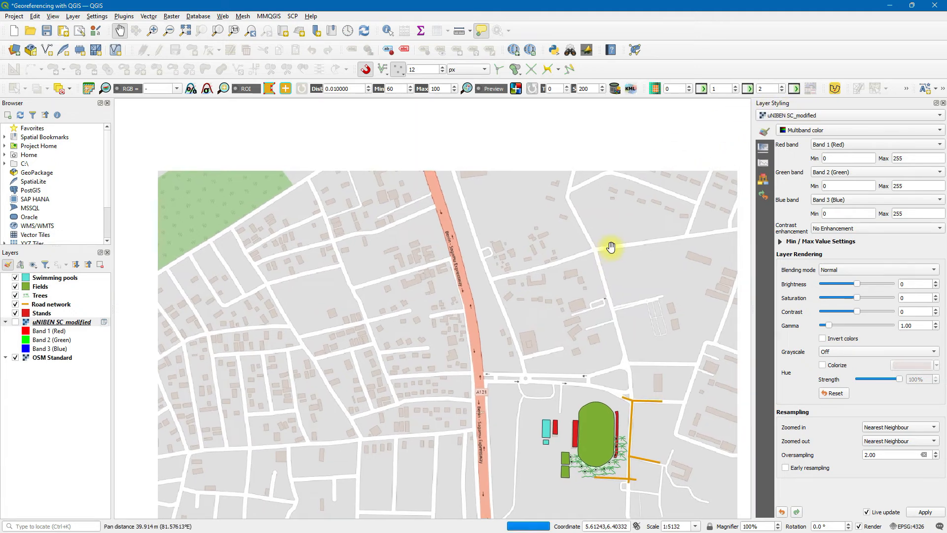
- Return to the Spatial channel layout and add a second map, about 88 by 31 mm, below the main map
left_click(889, 6)
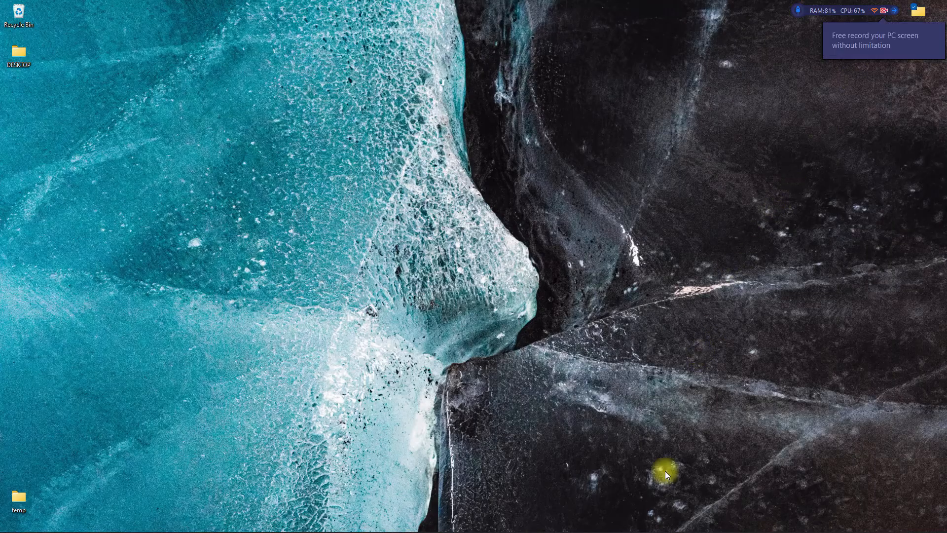
mouse_move(615, 522)
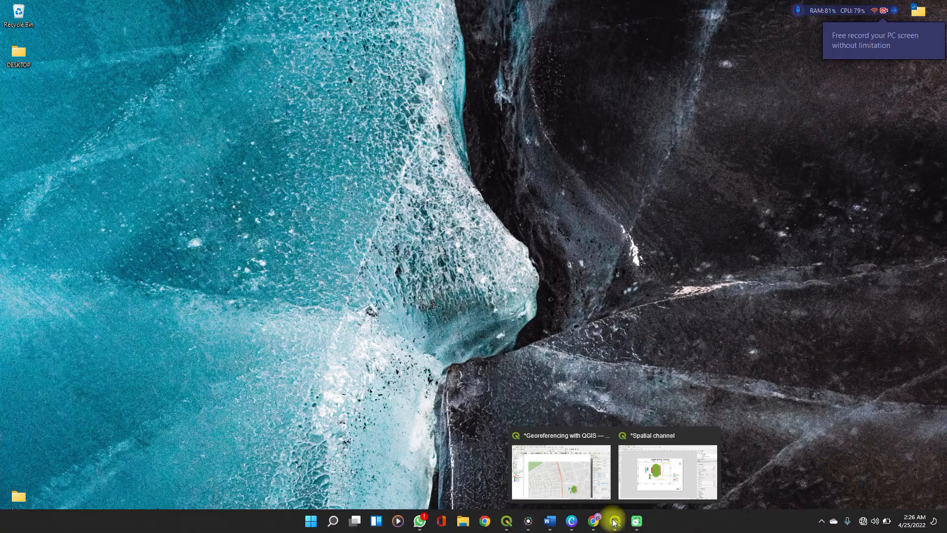
left_click(650, 486)
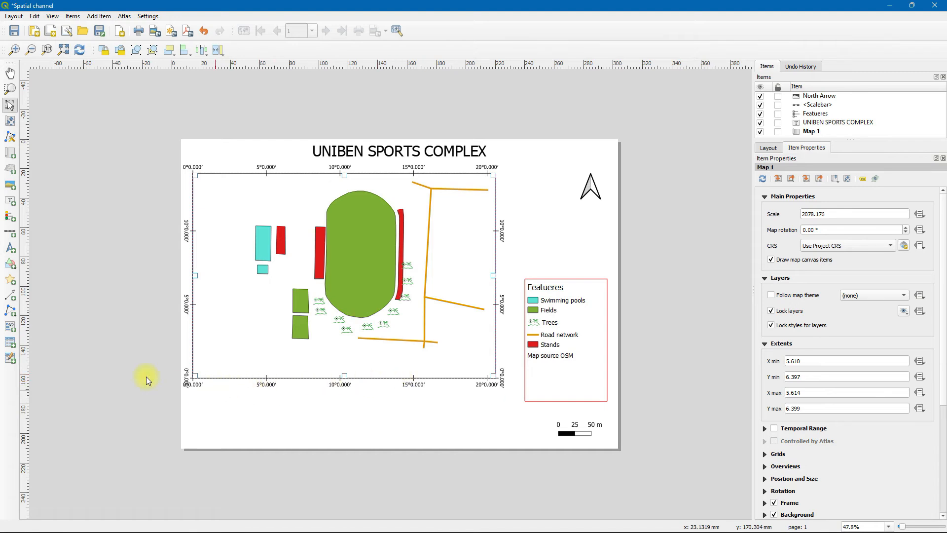
left_click(9, 154)
left_click_drag(207, 392, 337, 440)
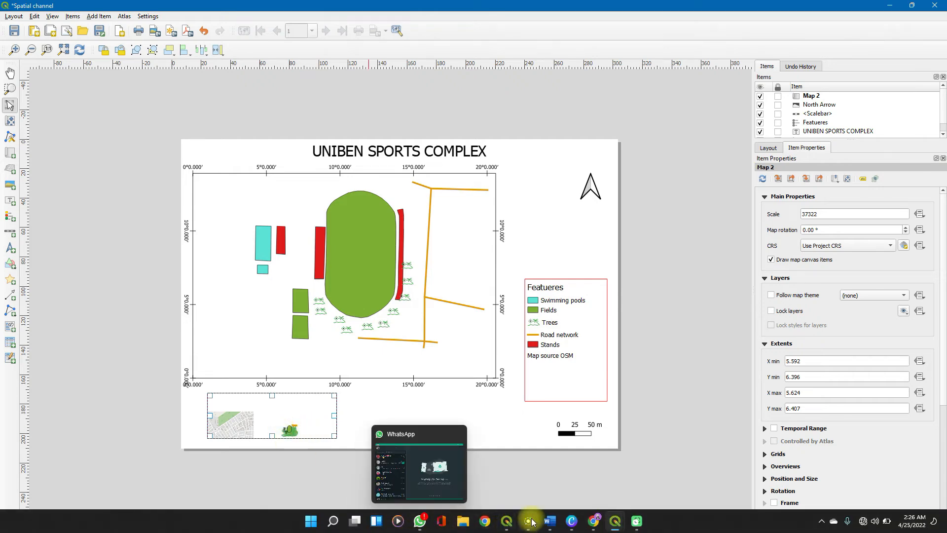
- Examine the sports complex and its surrounding roads against the OSM basemap in the main project window, and return to the layout
mouse_move(616, 524)
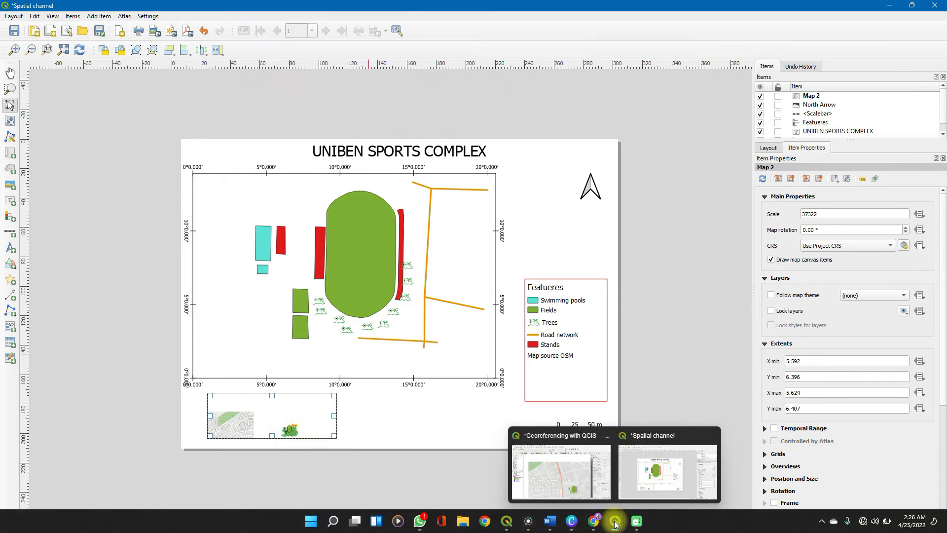
left_click(578, 481)
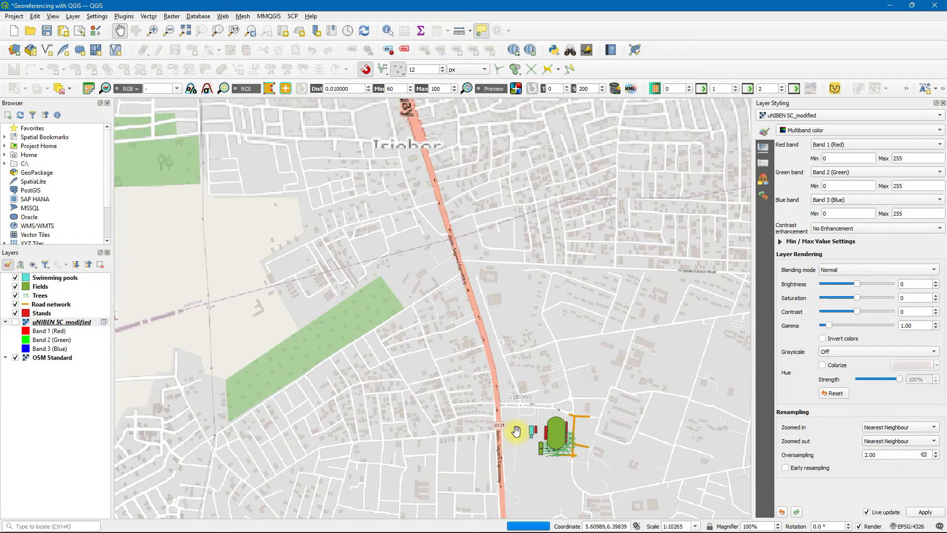
scroll(516, 434, "up", 2)
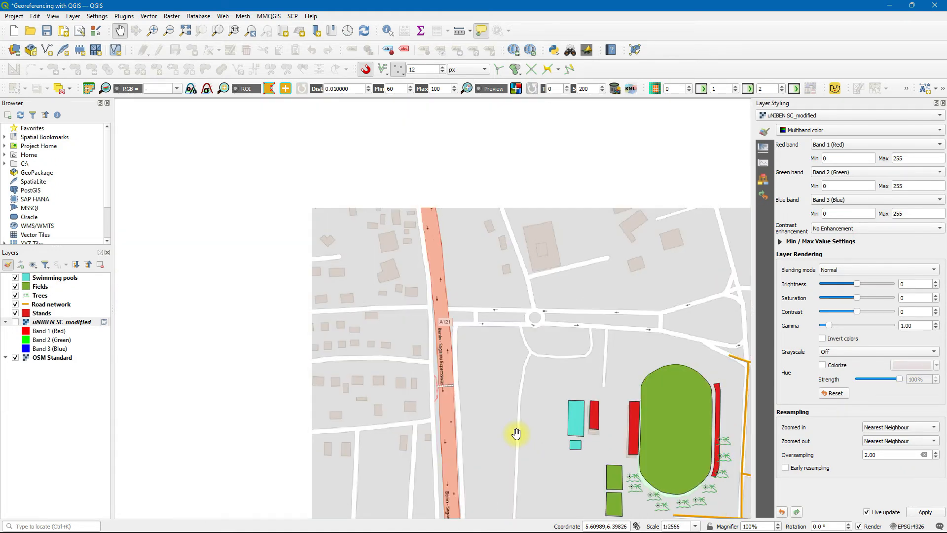
scroll(516, 433, "up", 1)
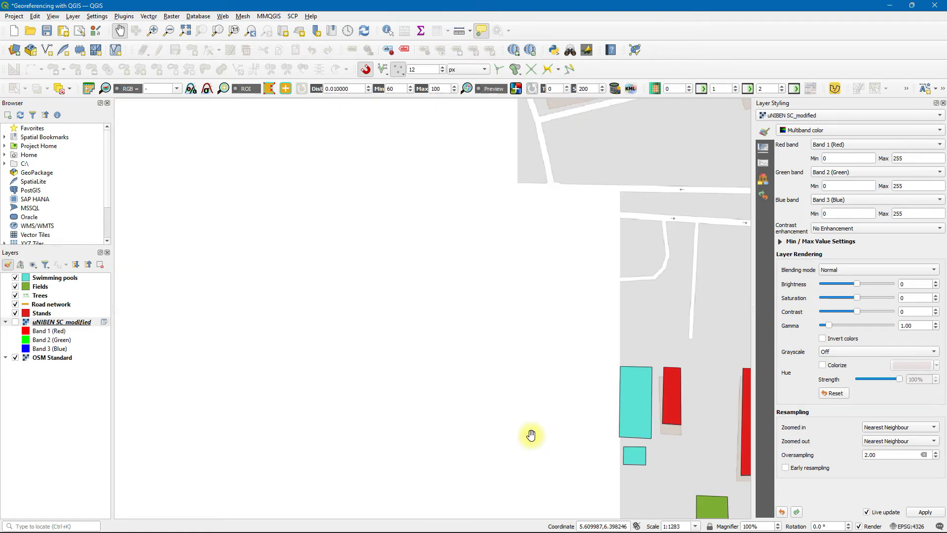
left_click_drag(532, 436, 387, 408)
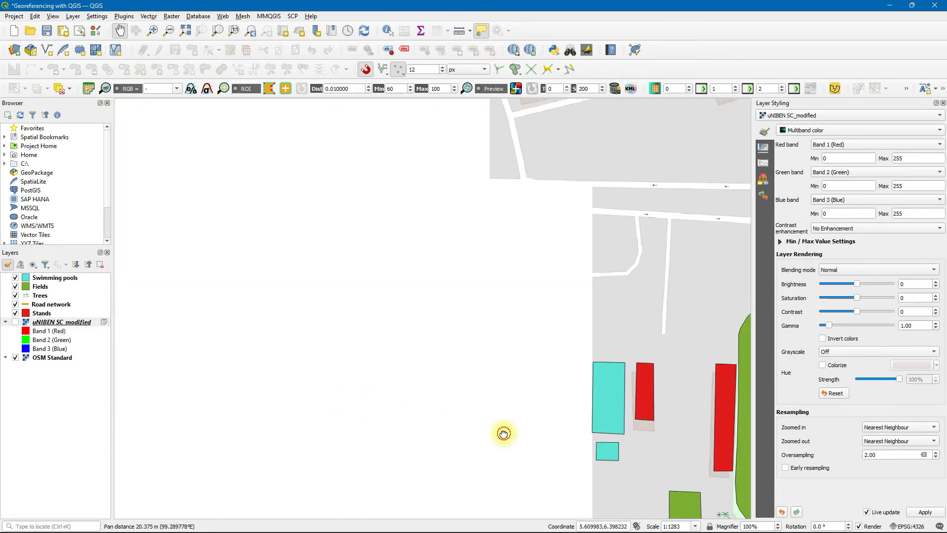
left_click_drag(469, 408, 423, 402)
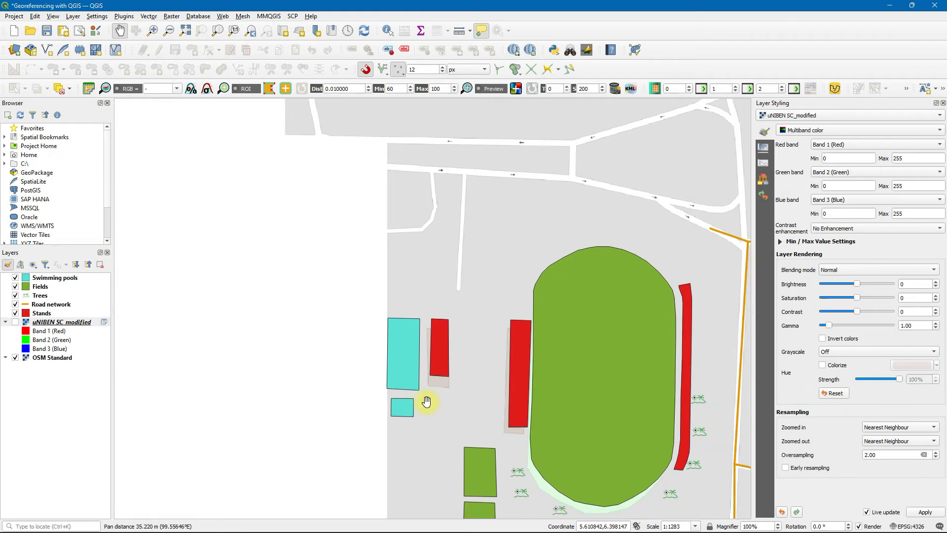
scroll(431, 397, "down", 1)
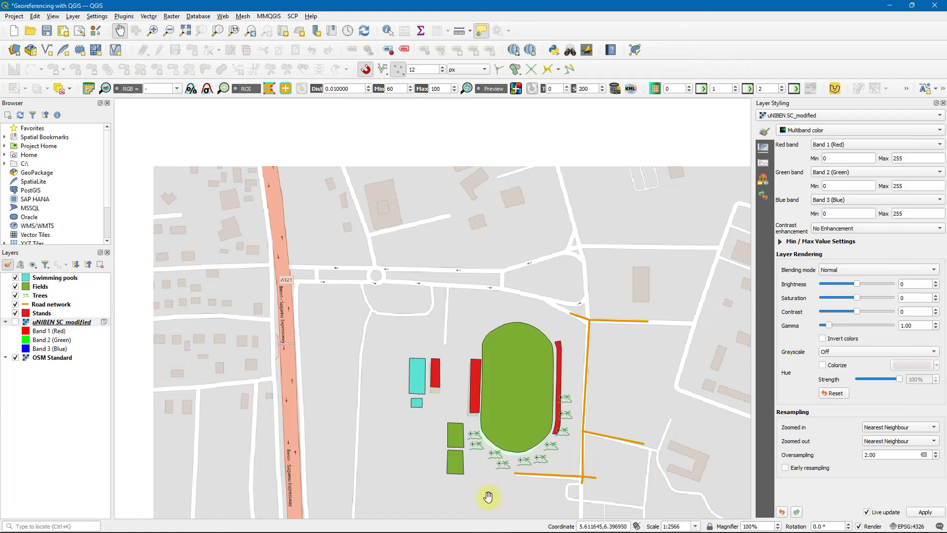
left_click(891, 11)
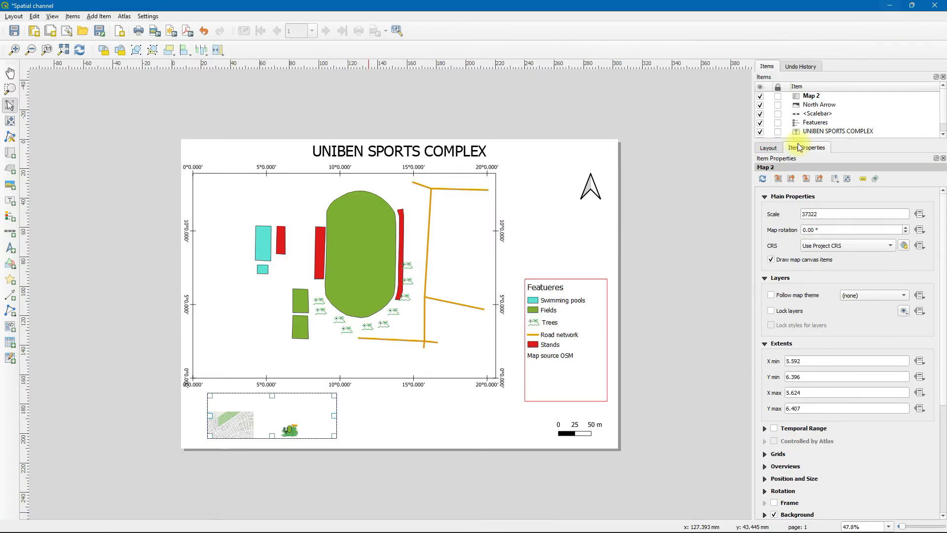
- Resize the inset map to about 52 by 34 mm and align its outer side edge with the main map's frame
left_click(243, 423)
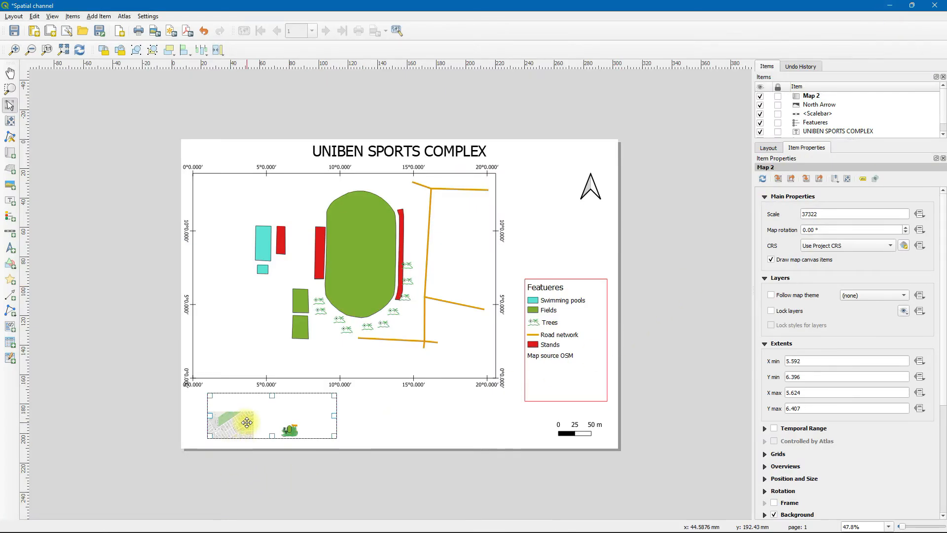
scroll(243, 422, "up", 2)
scroll(275, 421, "down", 2)
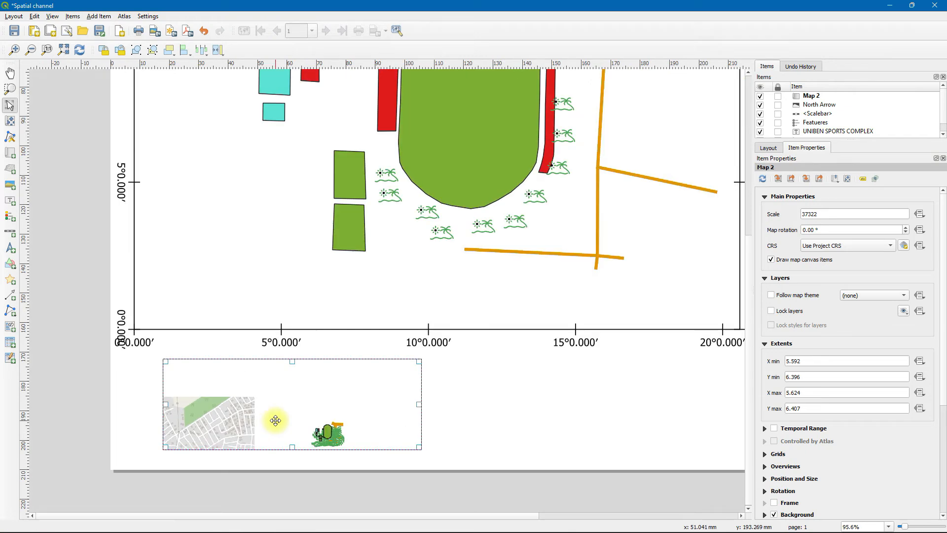
left_click_drag(418, 447, 311, 458)
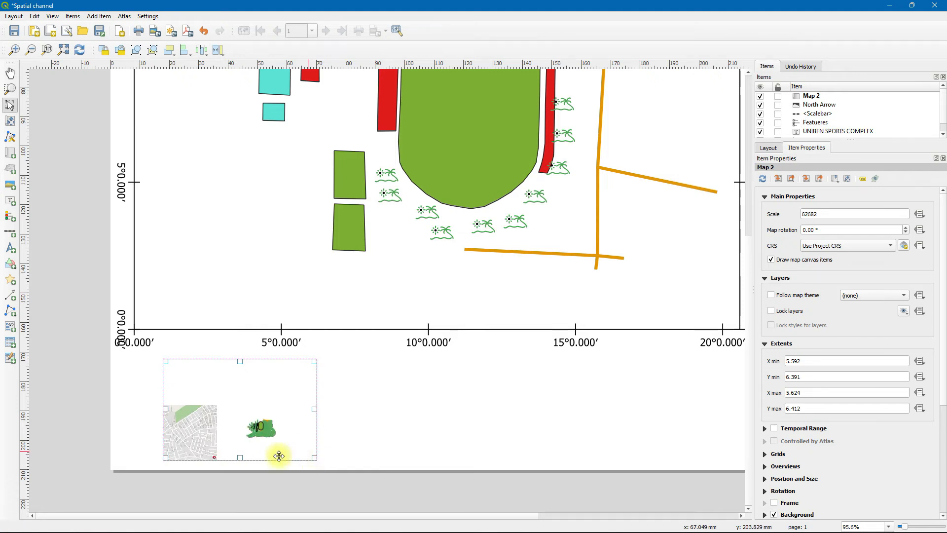
left_click_drag(219, 398, 207, 400)
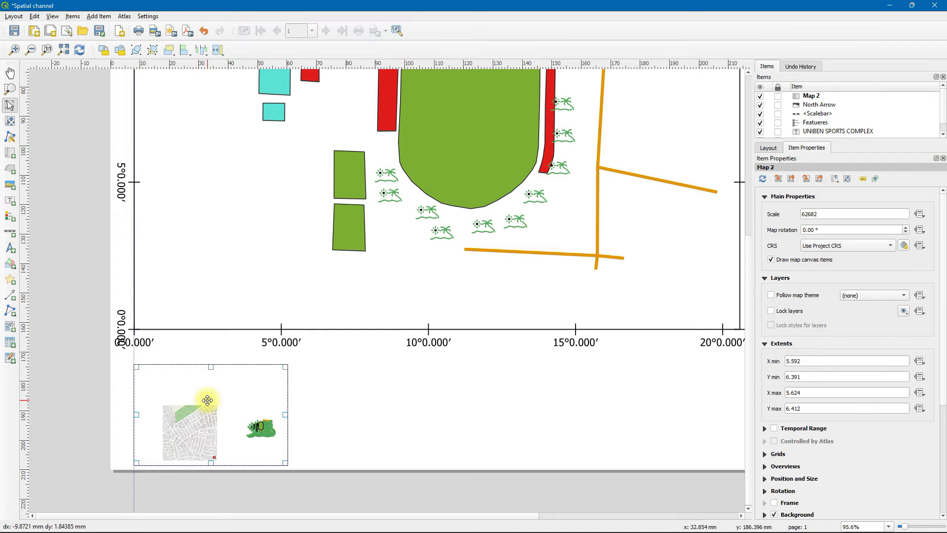
left_click_drag(207, 400, 211, 394)
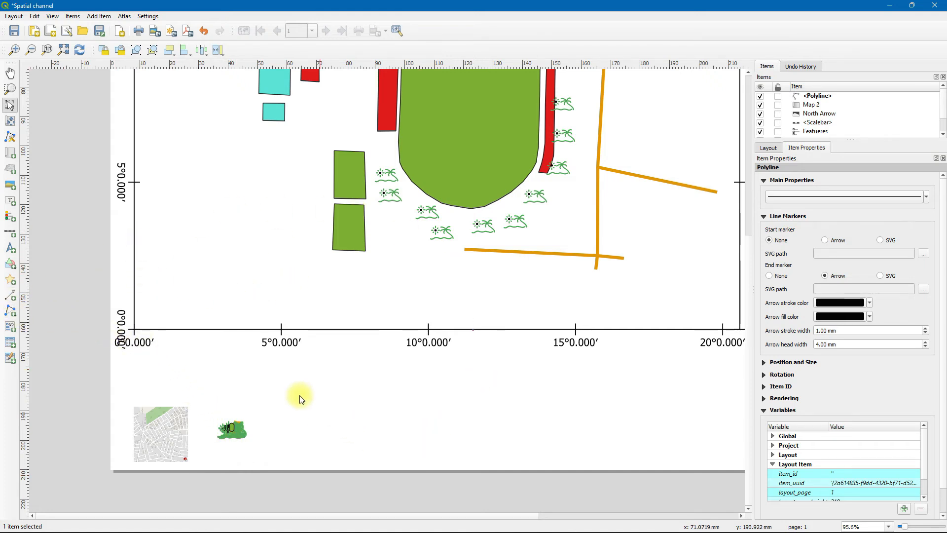
- Draw an arrow-ended polyline from the main map's lower edge, about 21 mm down and 71 mm across to the inset map
left_click(10, 295)
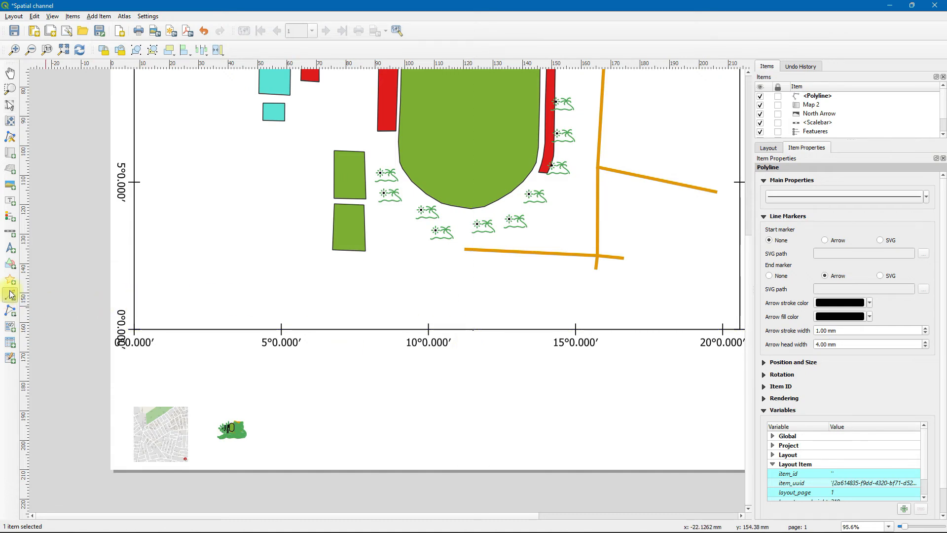
left_click(492, 330)
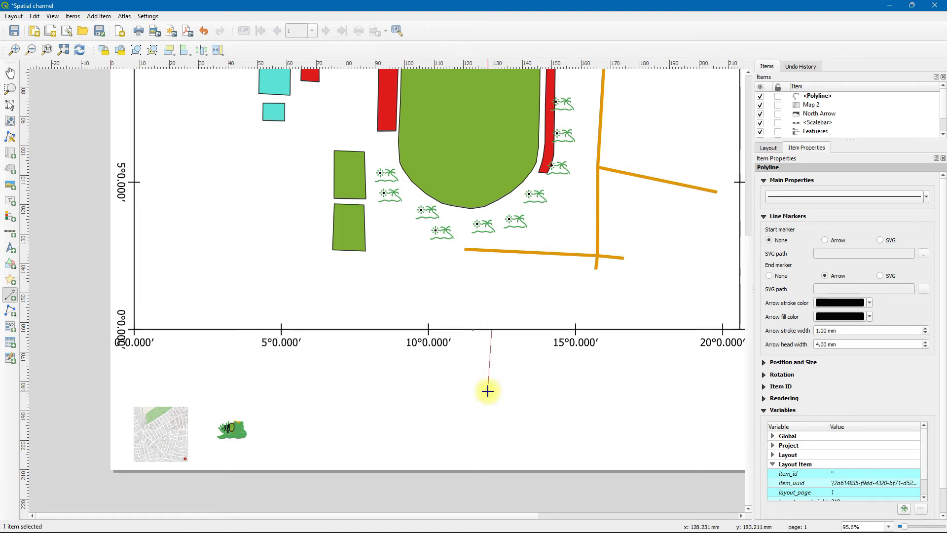
left_click(491, 393)
left_click(283, 398)
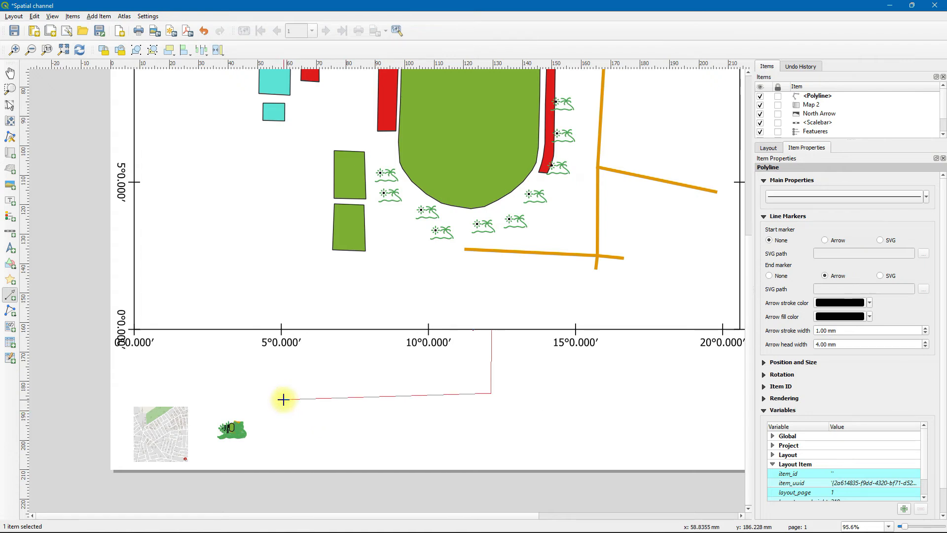
right_click(284, 399)
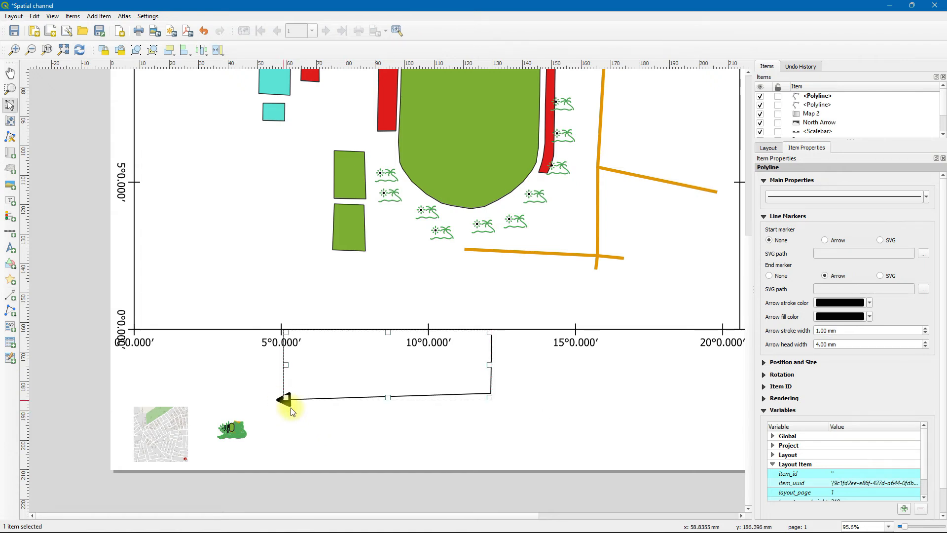
left_click(305, 446)
- Turn on the frame around the inset map
left_click(231, 439)
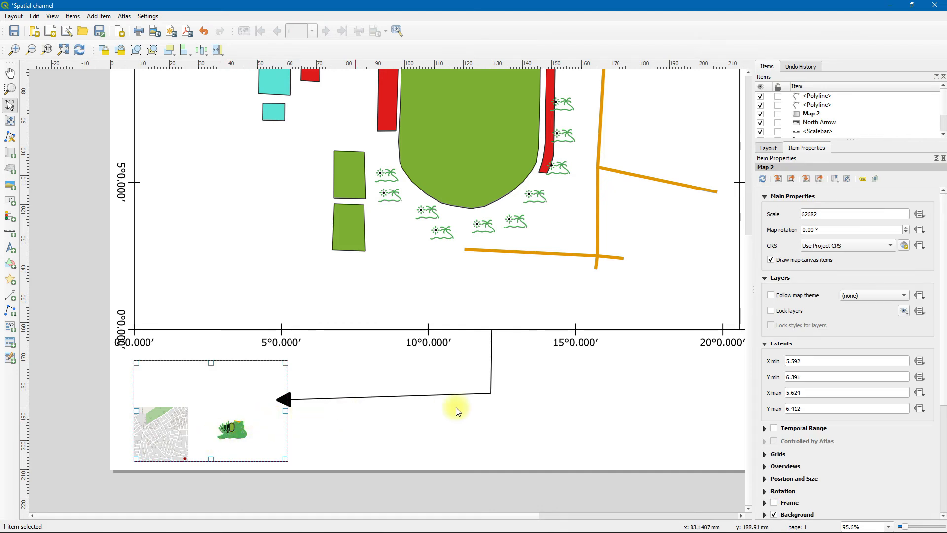
scroll(789, 456, "down", 2)
left_click(774, 474)
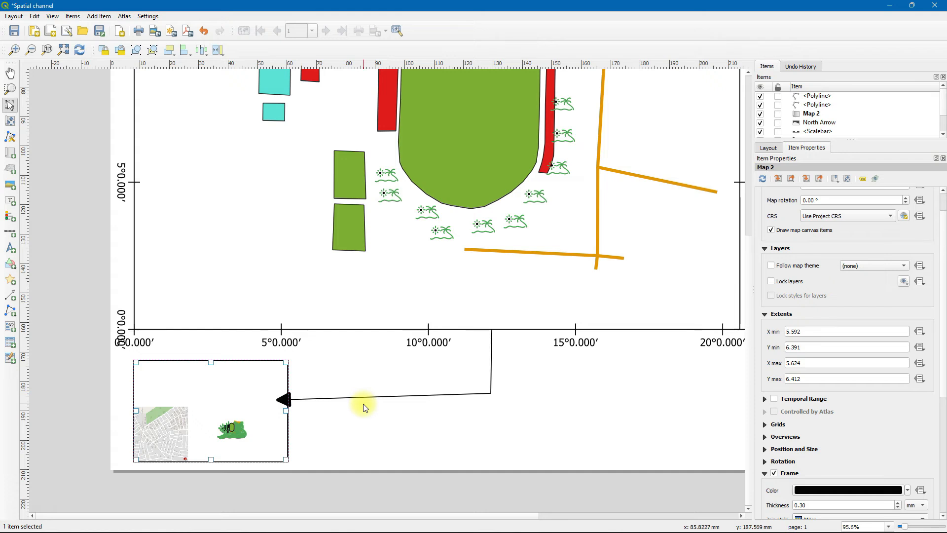
scroll(364, 406, "down", 1)
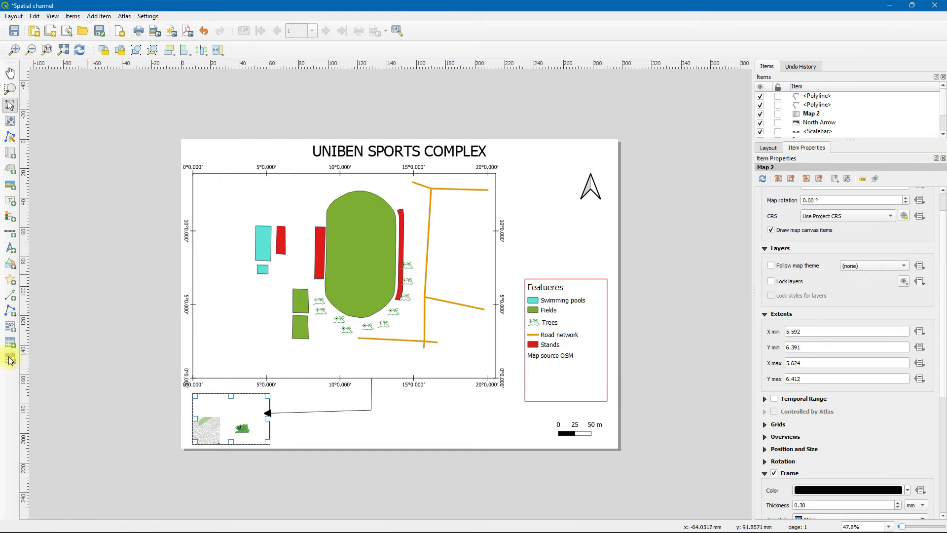
- Place an attribute table of the Fields layer on the empty area beside the page, and delete it
left_click(9, 341)
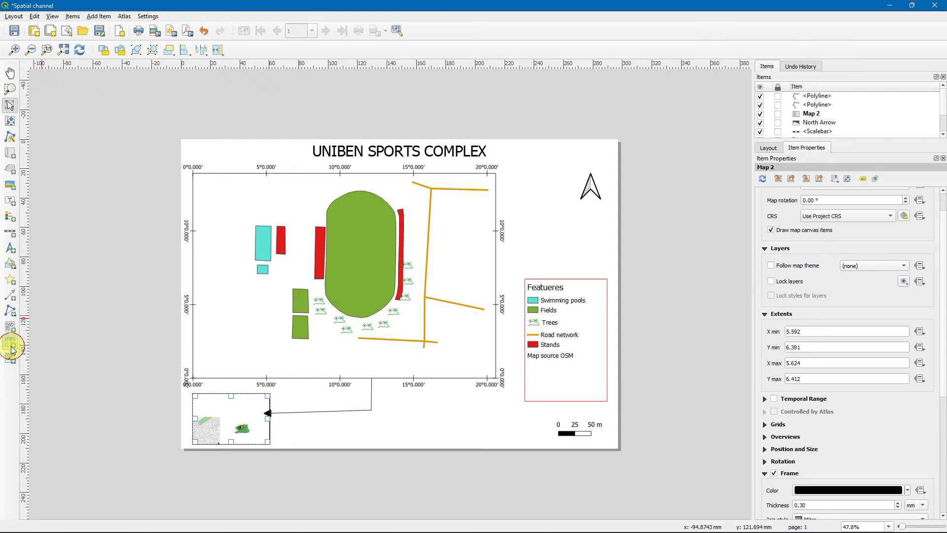
left_click_drag(53, 291, 108, 351)
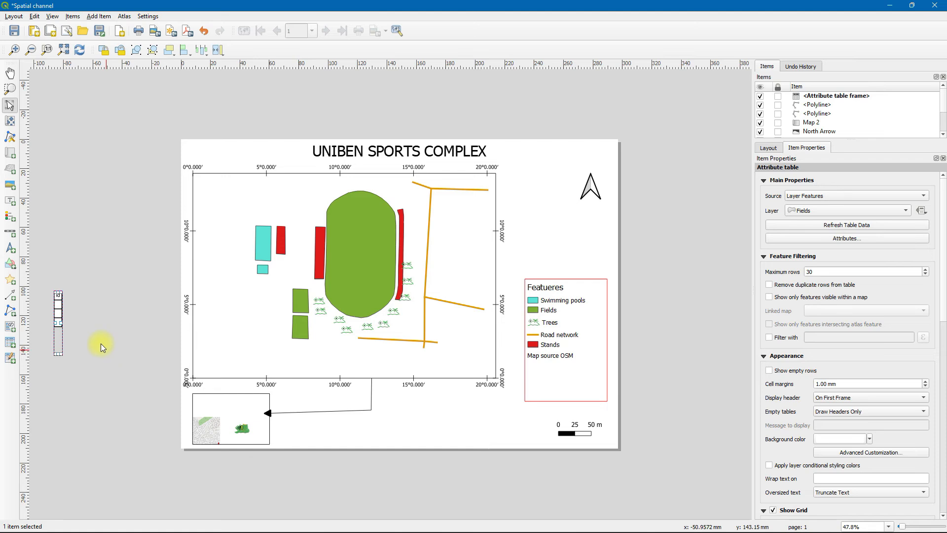
left_click(59, 303)
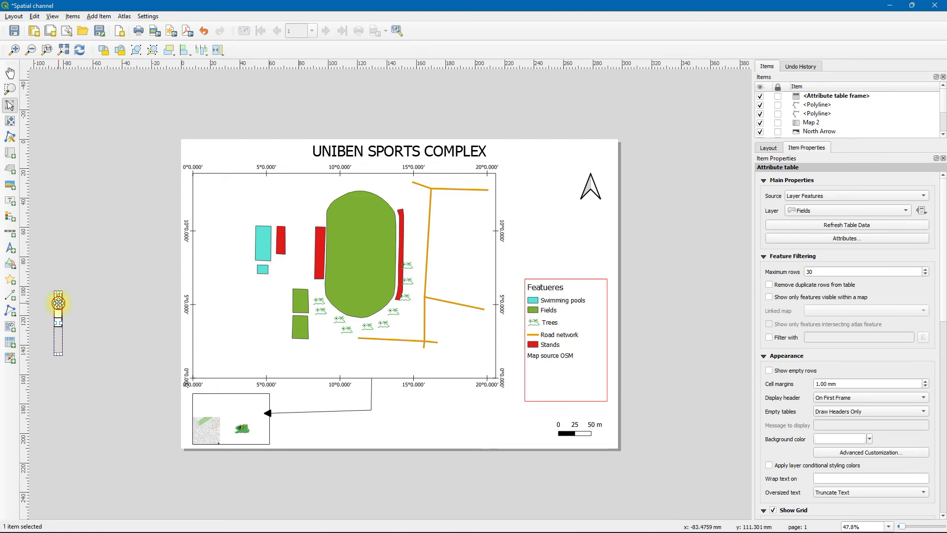
key("Delete")
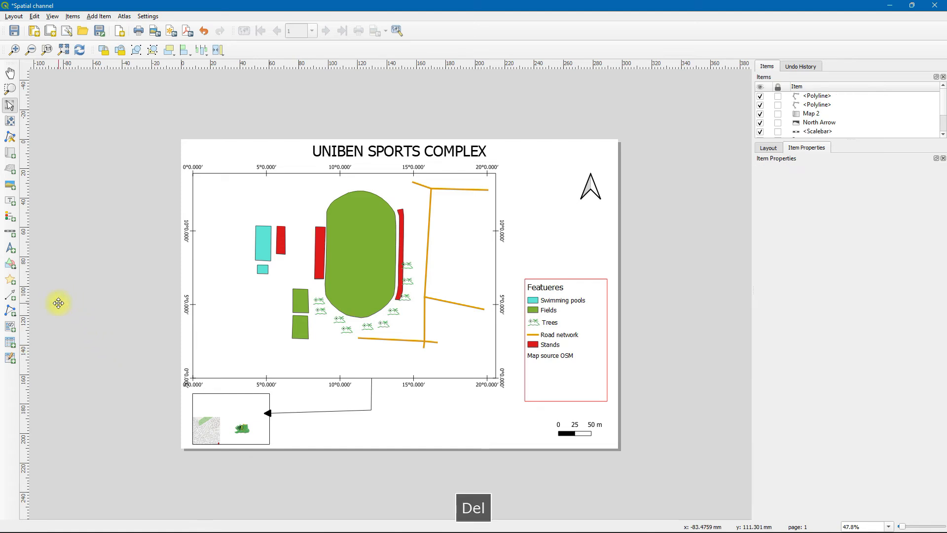
- Place a fixed table on the empty area beside the page and select it
left_click(11, 363)
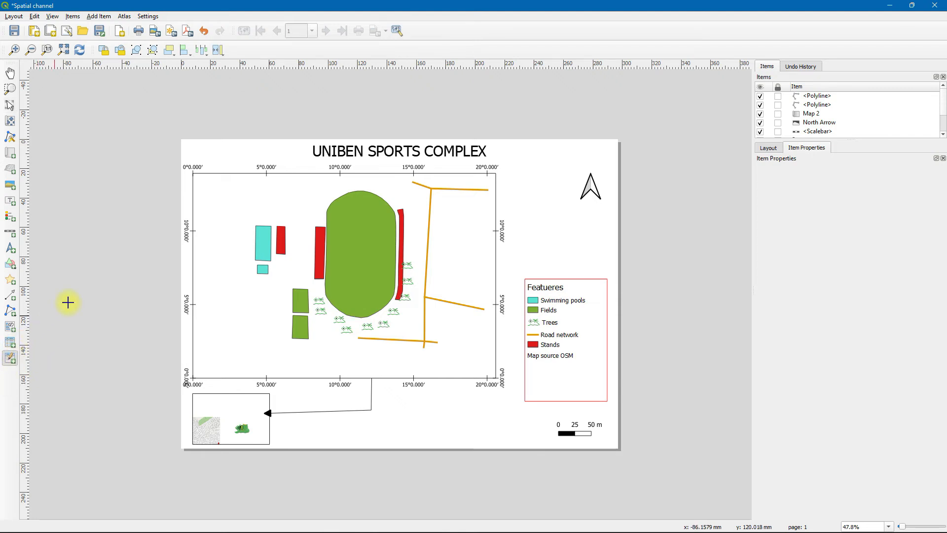
left_click_drag(91, 253, 143, 345)
left_click(145, 345)
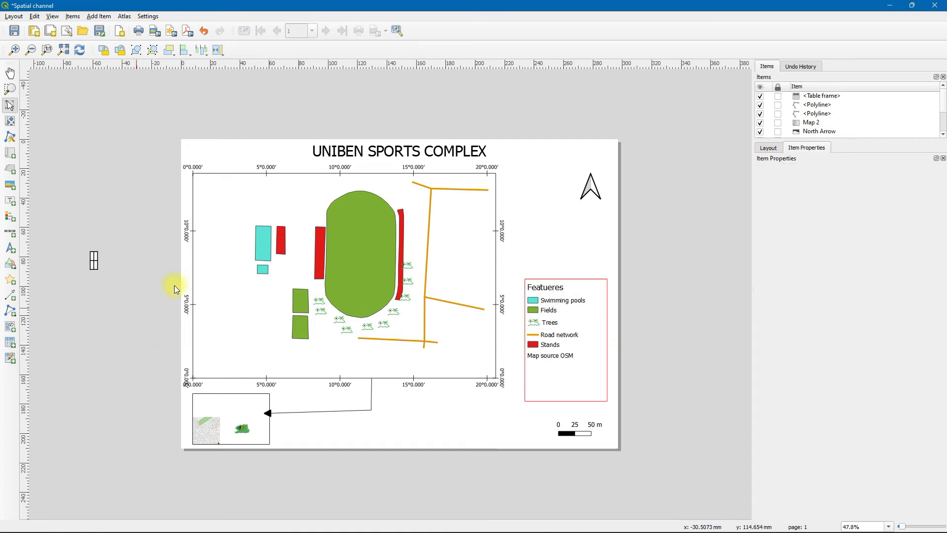
left_click(93, 263)
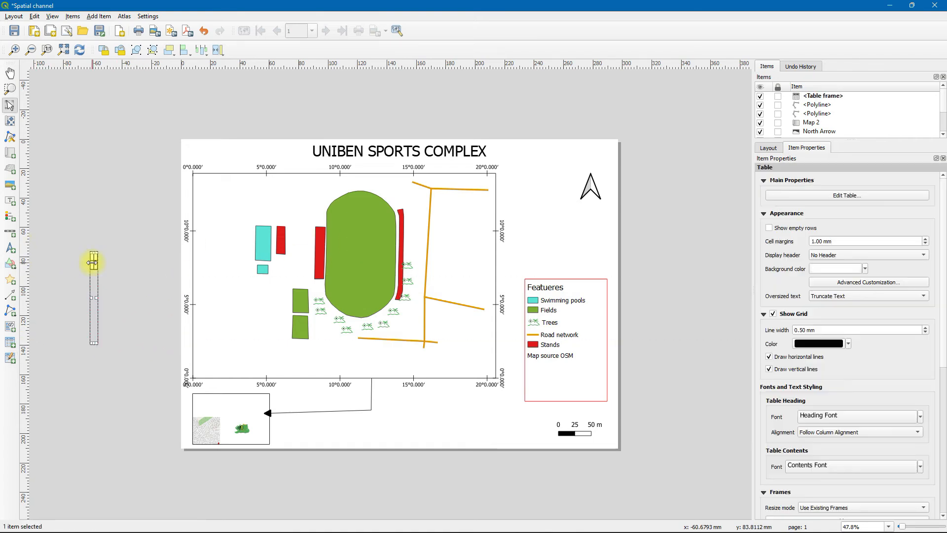
- Set the fixed table's cell margins to 0 mm and save the layout
left_click(811, 242)
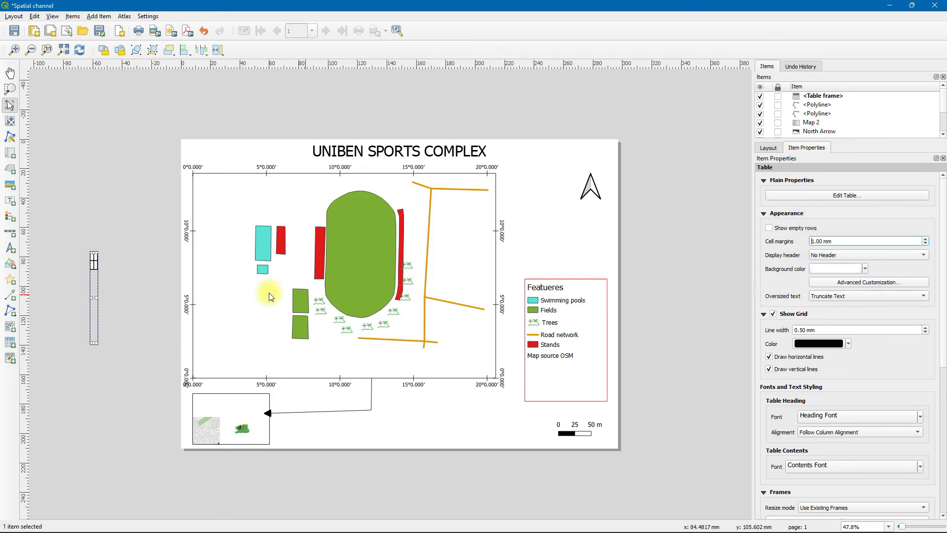
key("Delete")
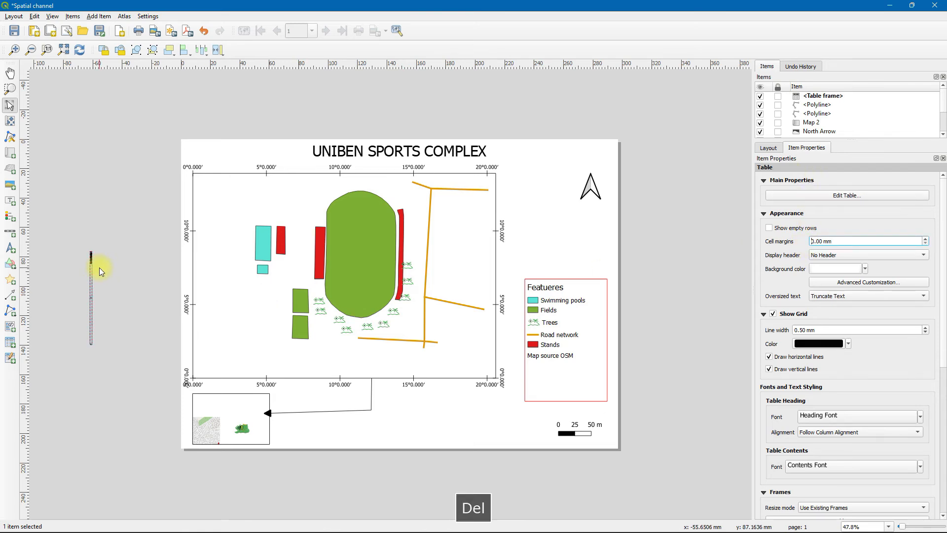
key("Delete")
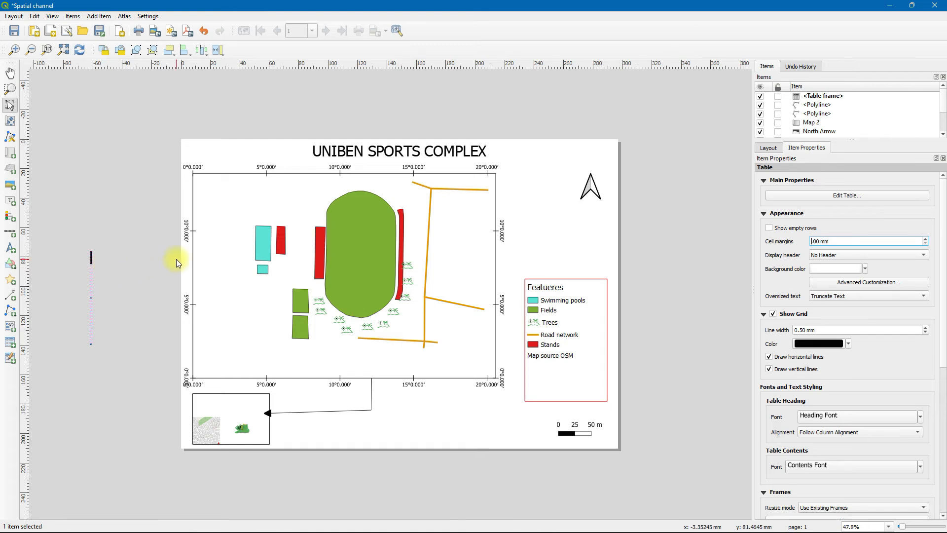
left_click(15, 32)
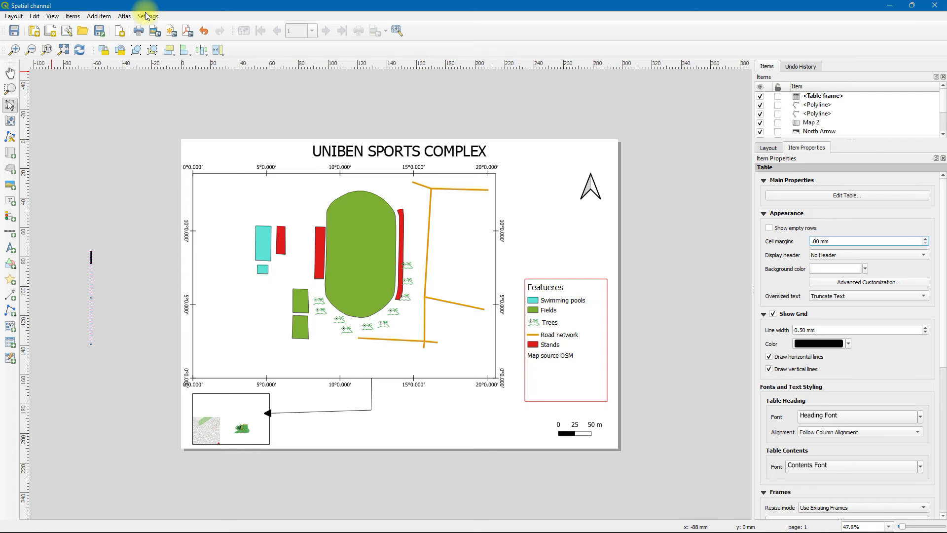
- Add a Project Author dynamic text label between the north arrow and the legend, and enlarge its font
left_click(99, 16)
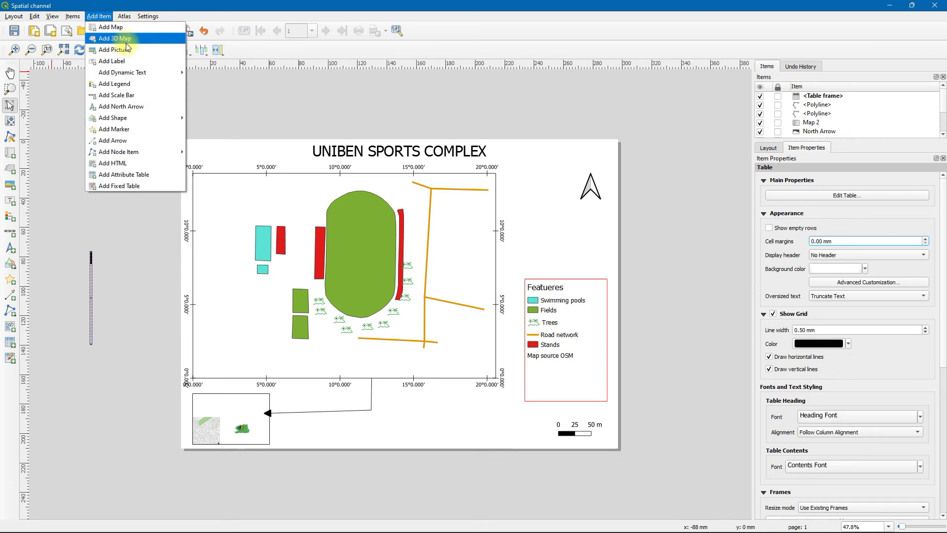
mouse_move(148, 76)
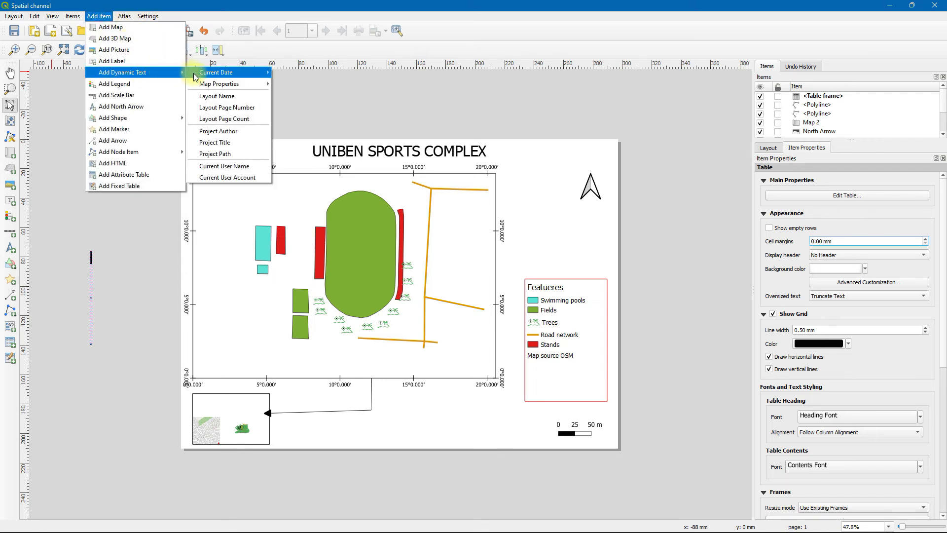
left_click(219, 130)
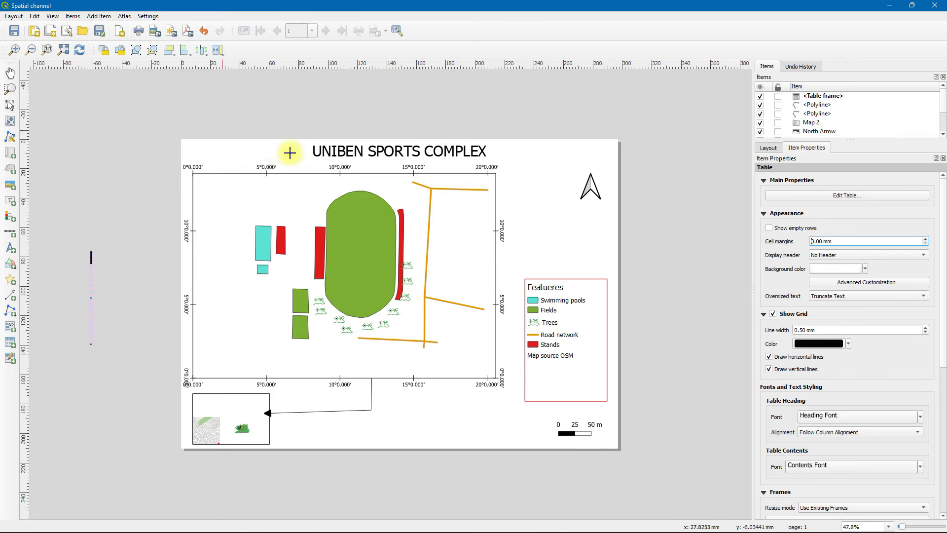
left_click_drag(525, 222, 601, 244)
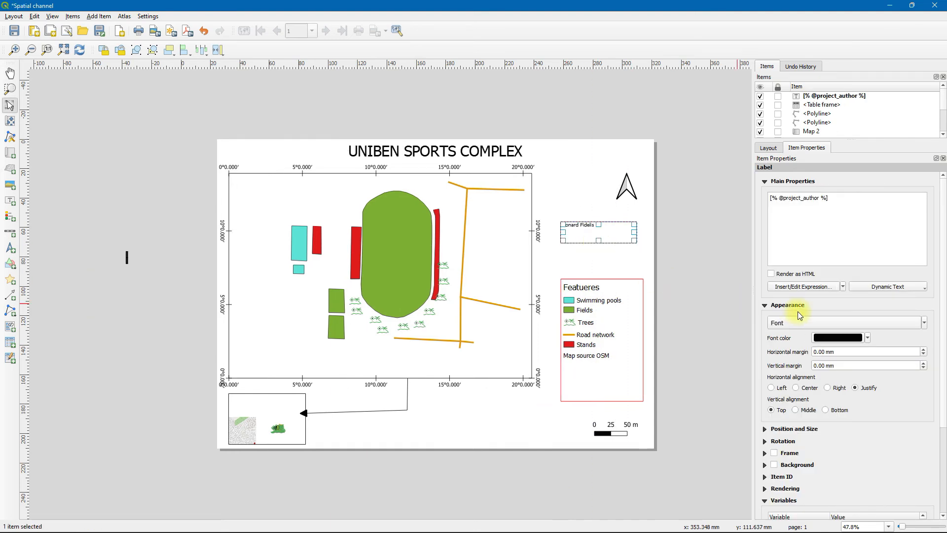
scroll(813, 322, "up", 3)
scroll(813, 322, "up", 1)
left_click(580, 252)
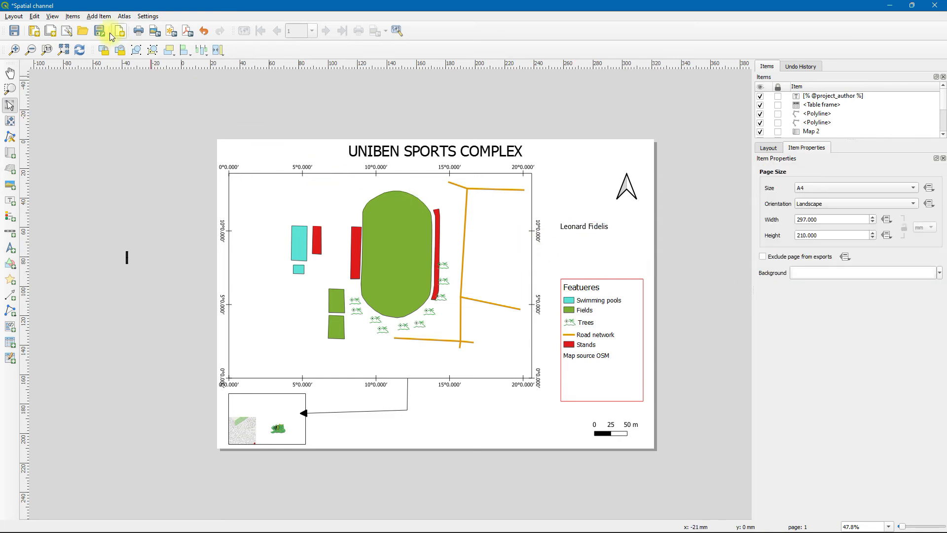
- Add a wide Project Path dynamic text label just above the page
left_click(97, 18)
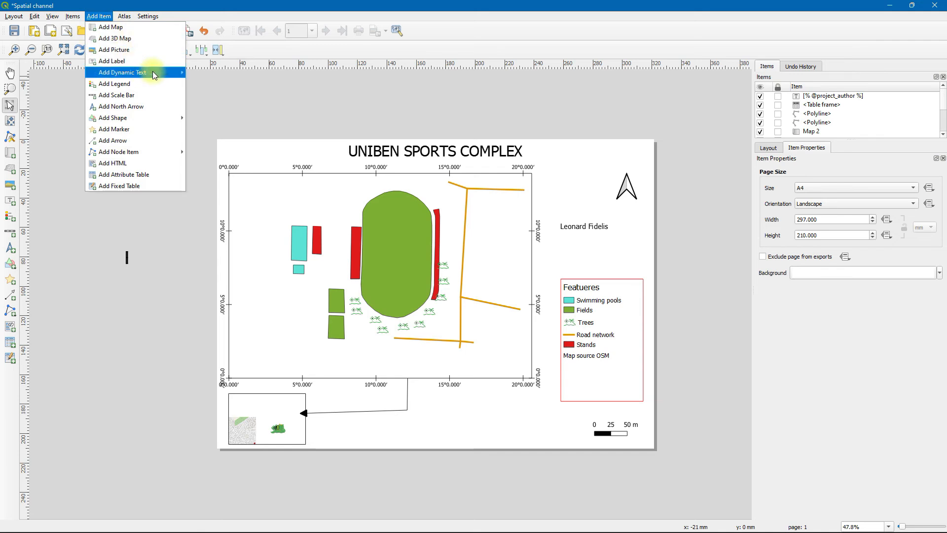
mouse_move(143, 72)
mouse_move(231, 83)
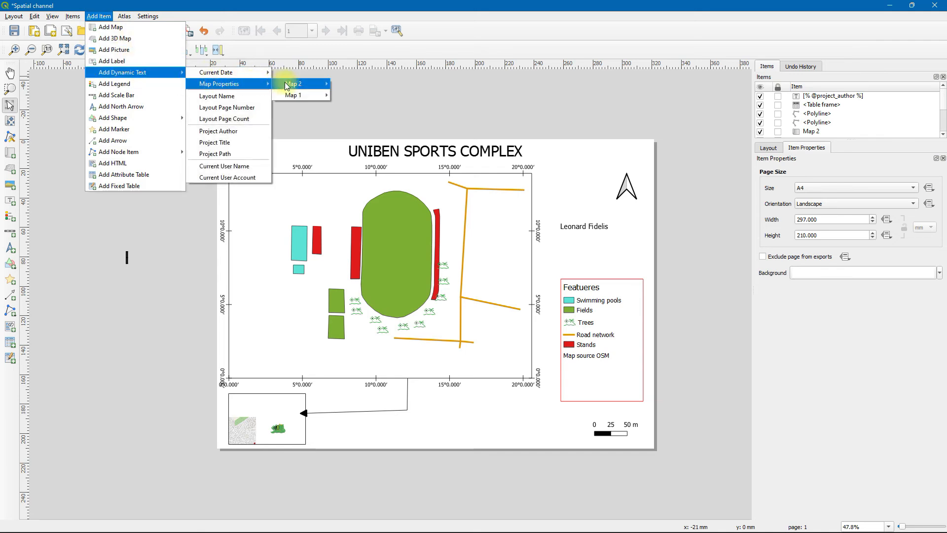
mouse_move(293, 96)
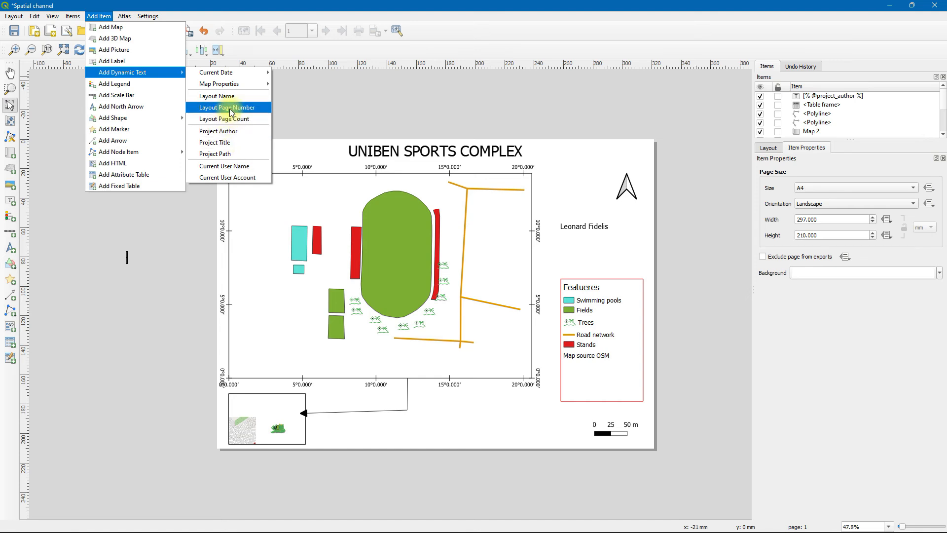
left_click(231, 154)
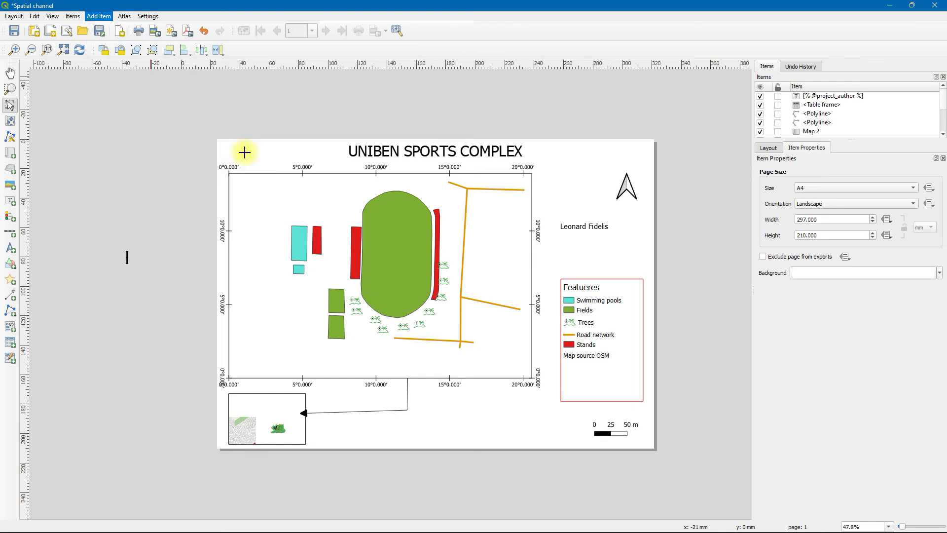
left_click_drag(466, 98, 662, 114)
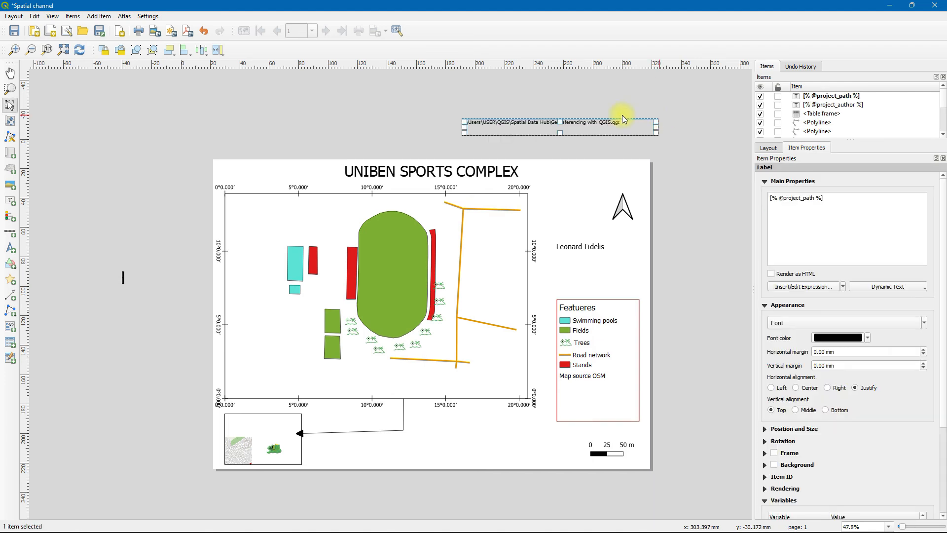
- Enlarge the project path label's font slightly, keeping the path on one line, and save the layout
scroll(836, 321, "up", 5)
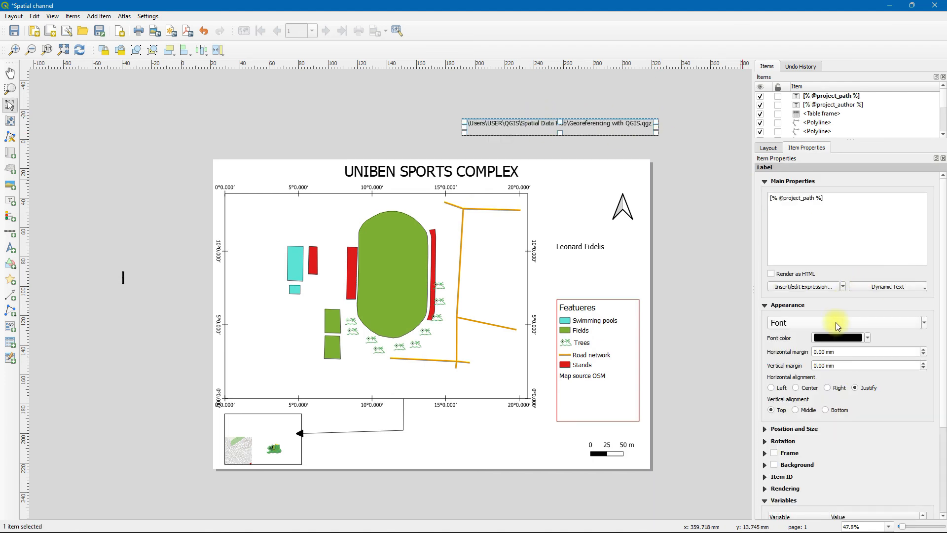
scroll(839, 322, "down", 5)
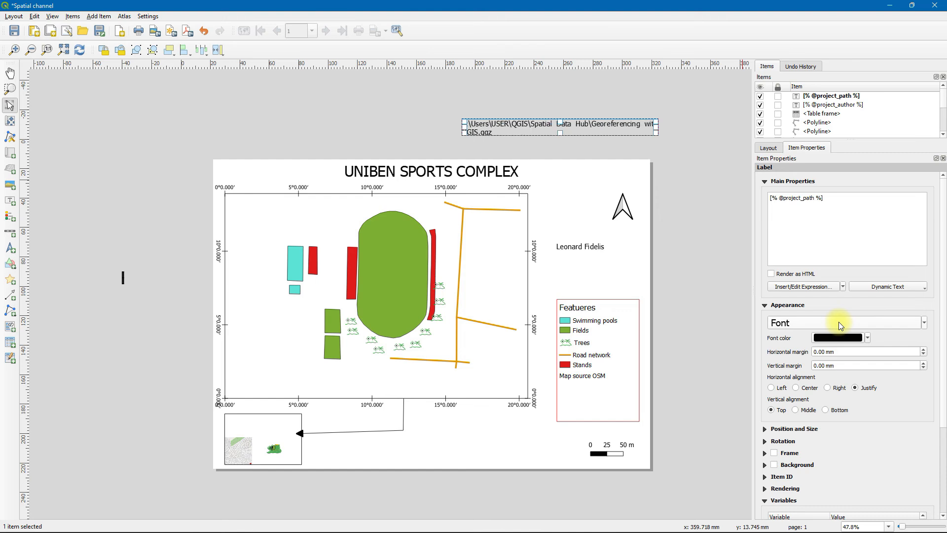
left_click(220, 99)
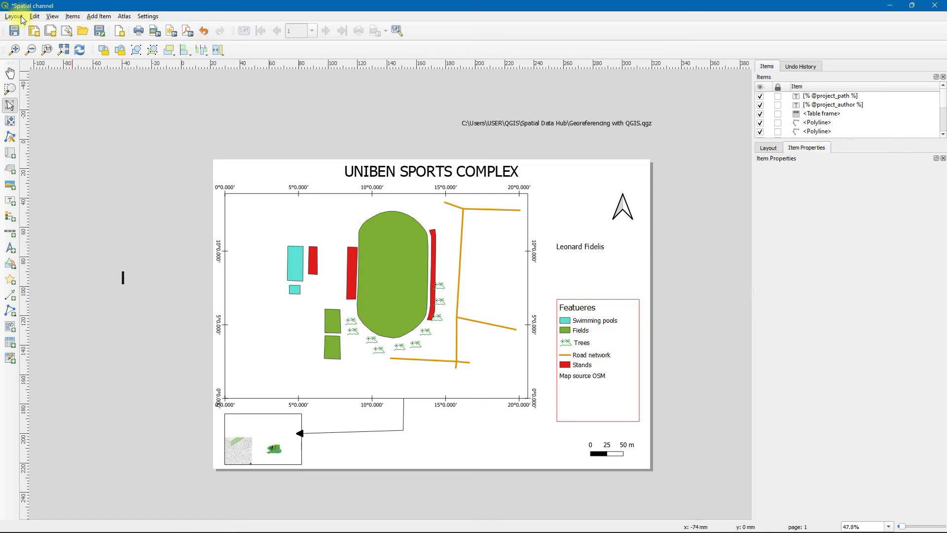
left_click(14, 30)
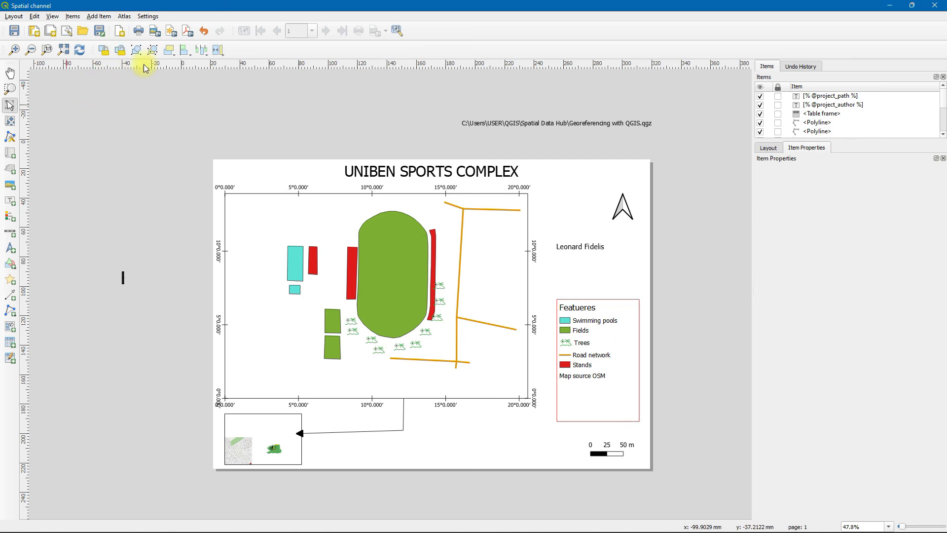
- Enlarge the list of layout items and hide the table frame
left_click(389, 267)
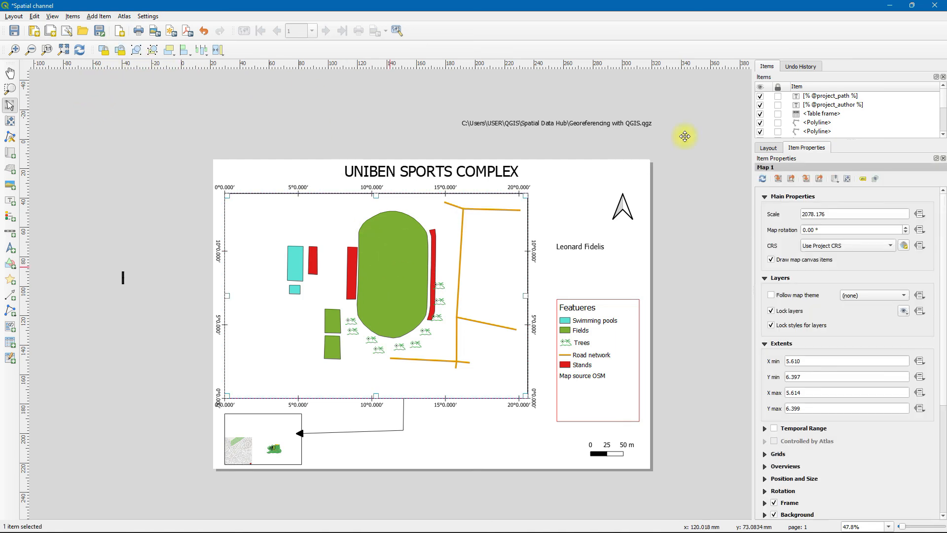
left_click_drag(859, 141, 863, 176)
scroll(832, 144, "down", 1)
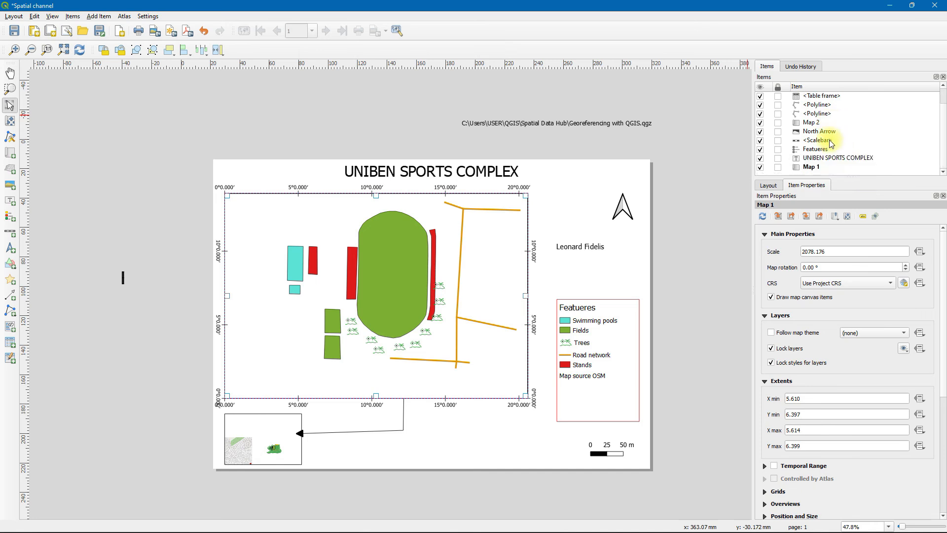
scroll(830, 143, "up", 1)
scroll(828, 140, "down", 1)
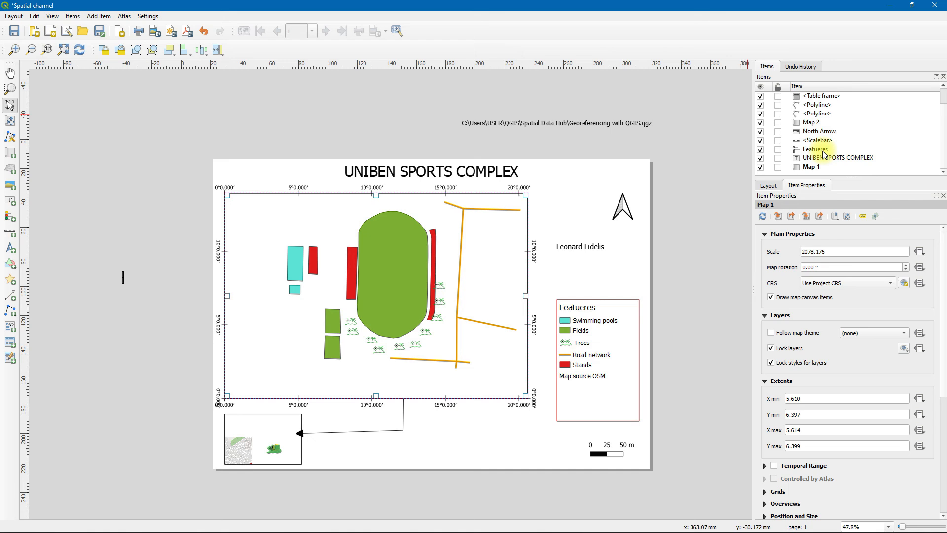
scroll(824, 154, "up", 1)
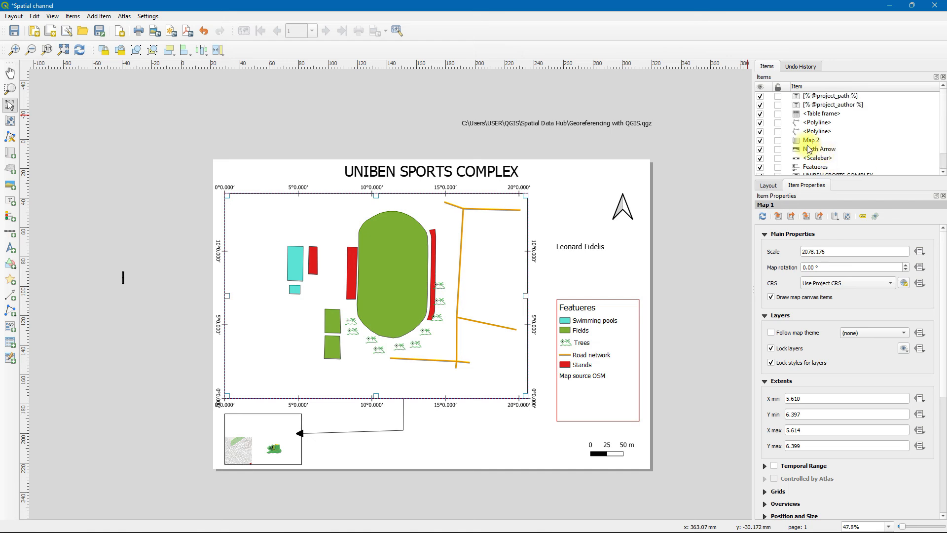
left_click(760, 114)
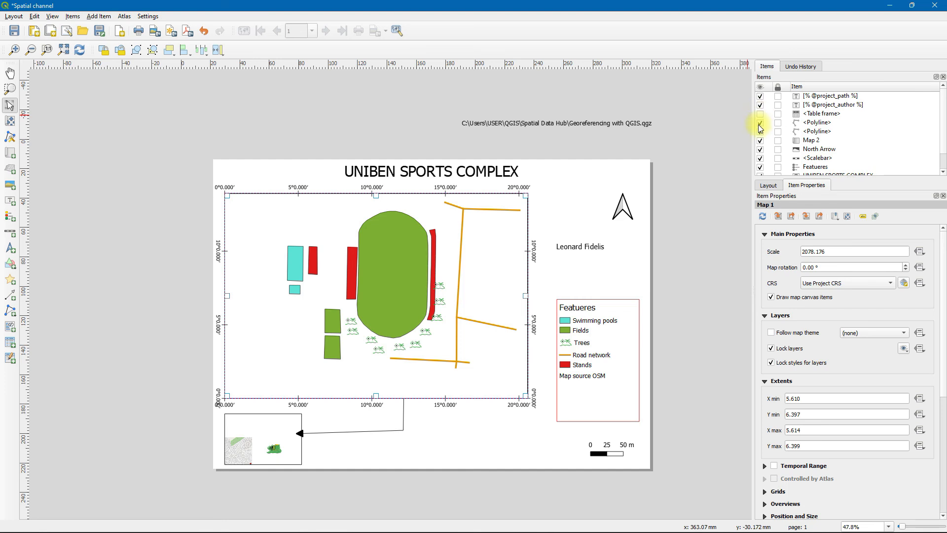
- Switch the scale bar's visibility off and back on
scroll(763, 136, "down", 1)
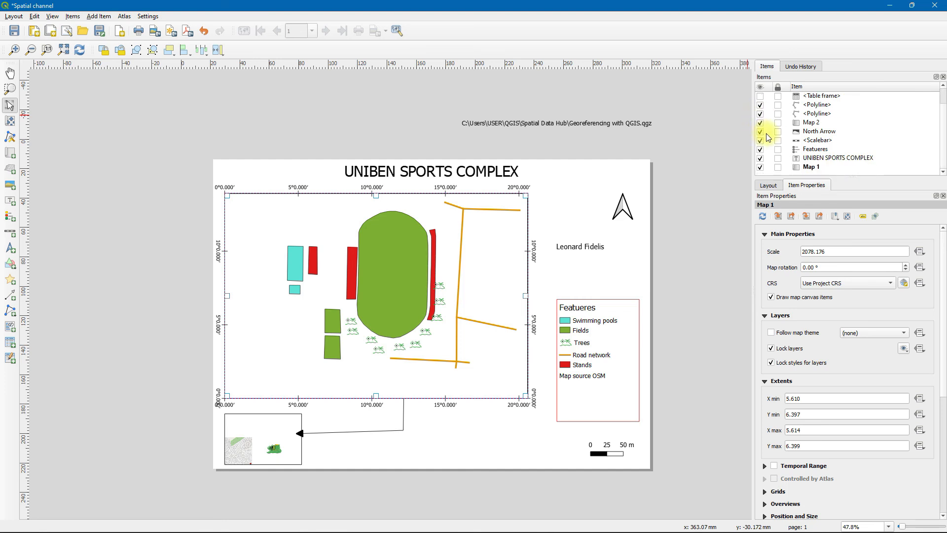
left_click(761, 141)
left_click(760, 140)
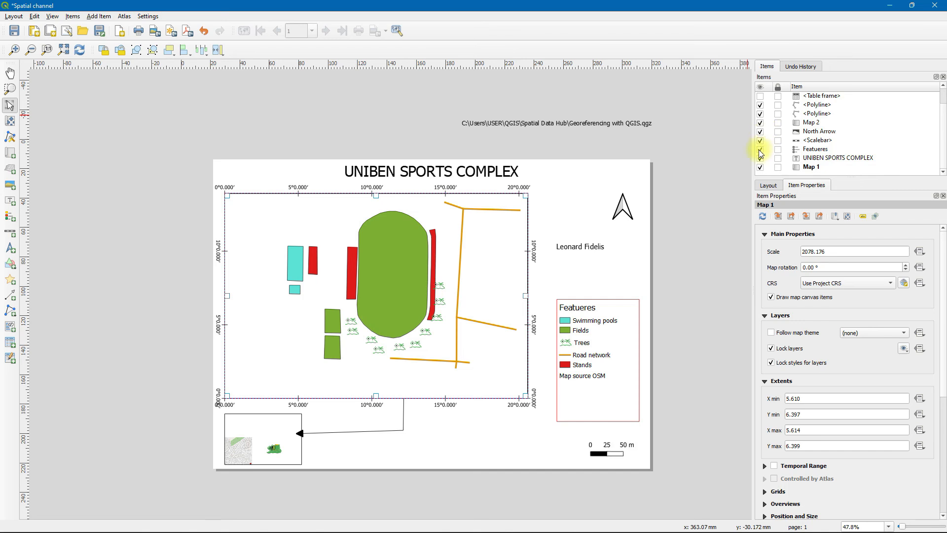
scroll(781, 146, "up", 1)
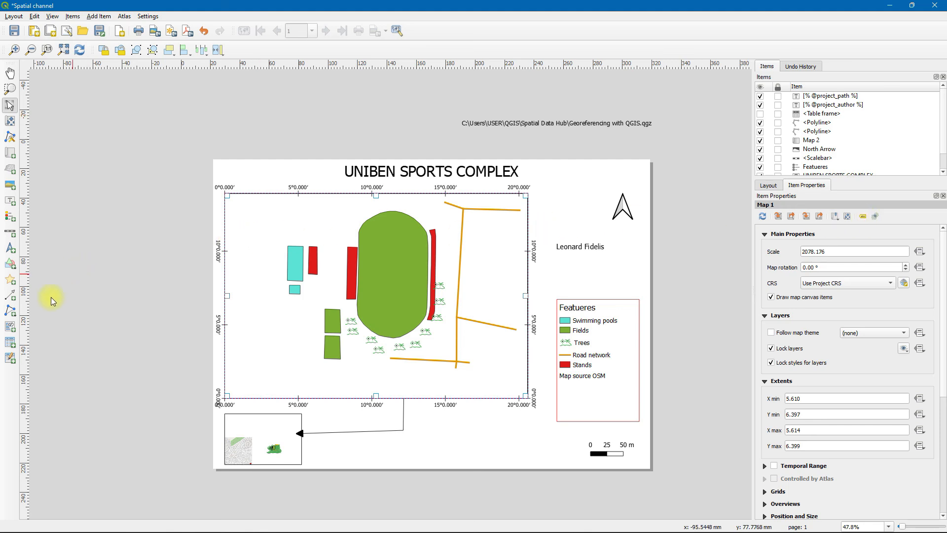
left_click(8, 268)
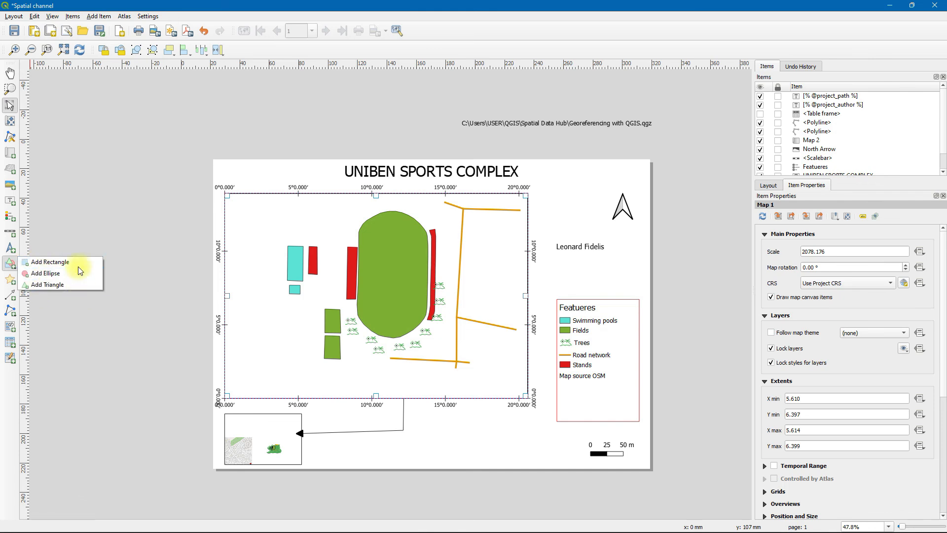
left_click(110, 218)
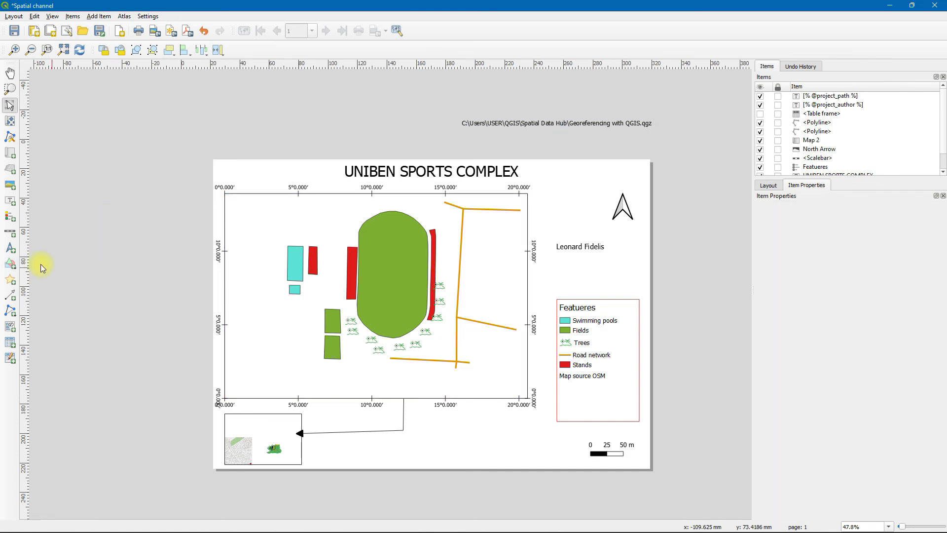
- Add a marker on the large oval field in the main map
left_click(10, 282)
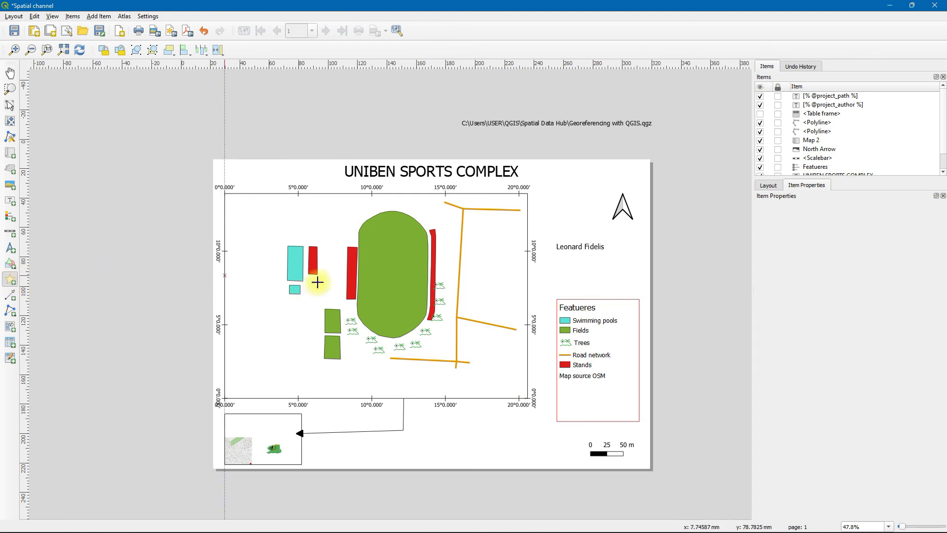
left_click(375, 273)
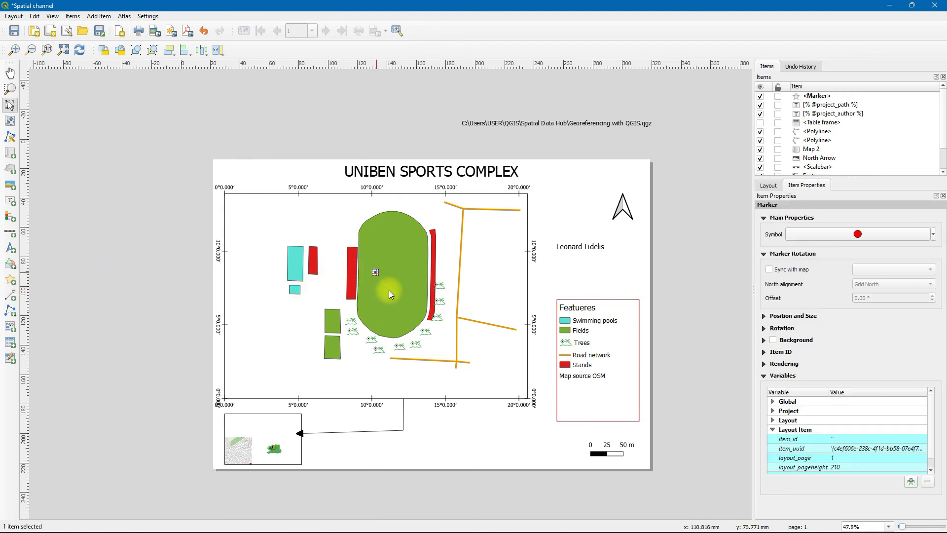
left_click(375, 283)
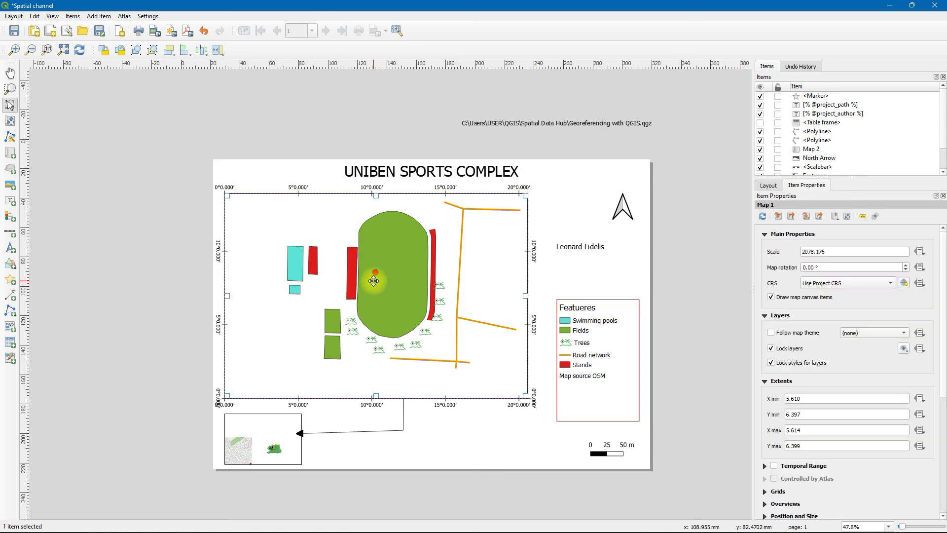
scroll(375, 276, "up", 3)
scroll(375, 275, "up", 2)
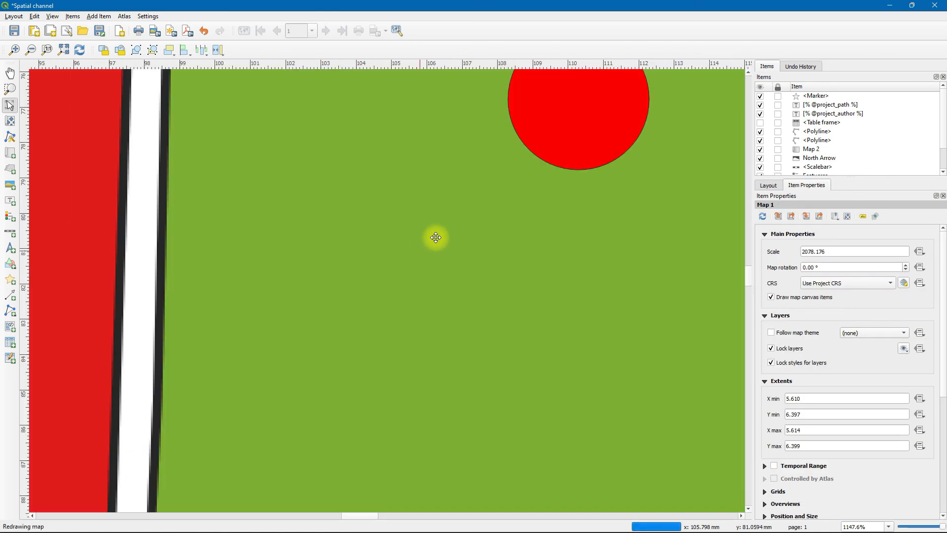
scroll(465, 218, "down", 2)
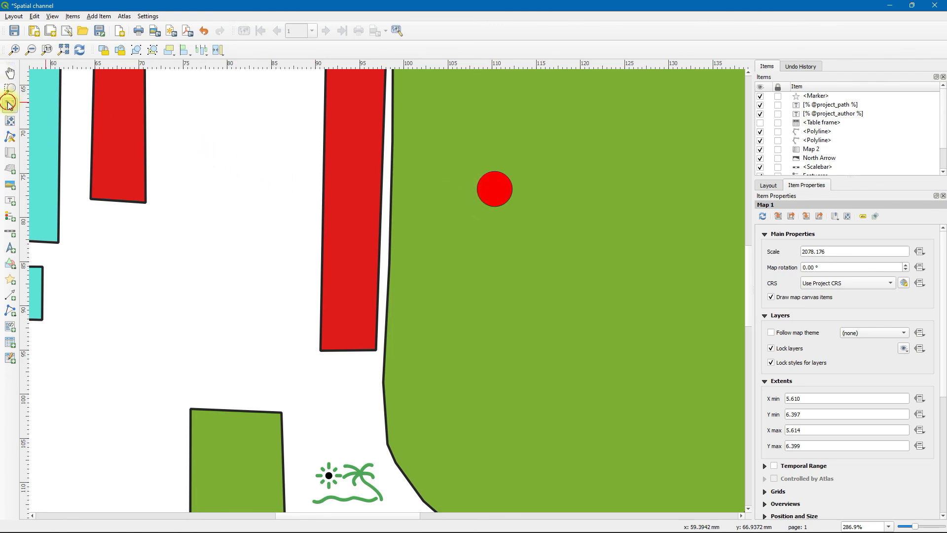
- Select the marker on the oval field and check its symbol options
left_click(497, 198)
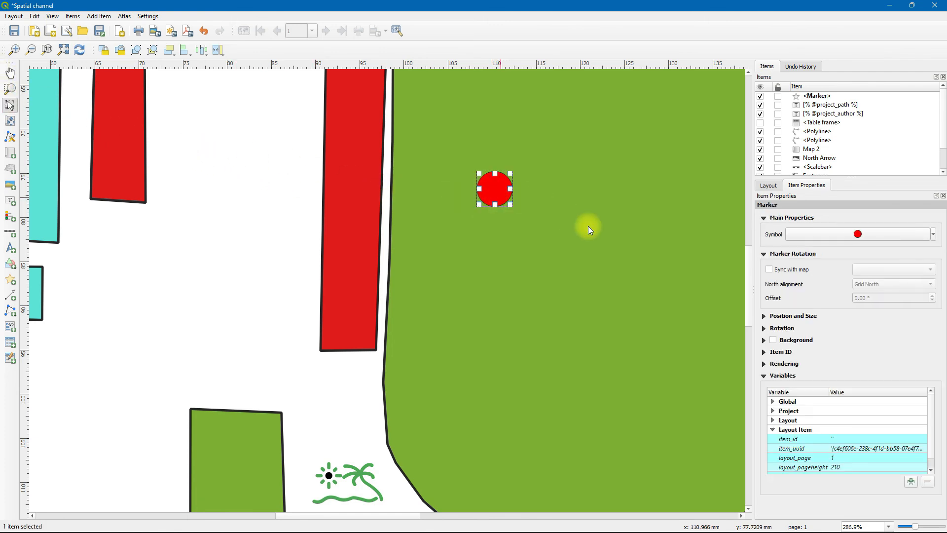
left_click(934, 235)
left_click(934, 235)
scroll(476, 204, "down", 3)
scroll(403, 286, "up", 2)
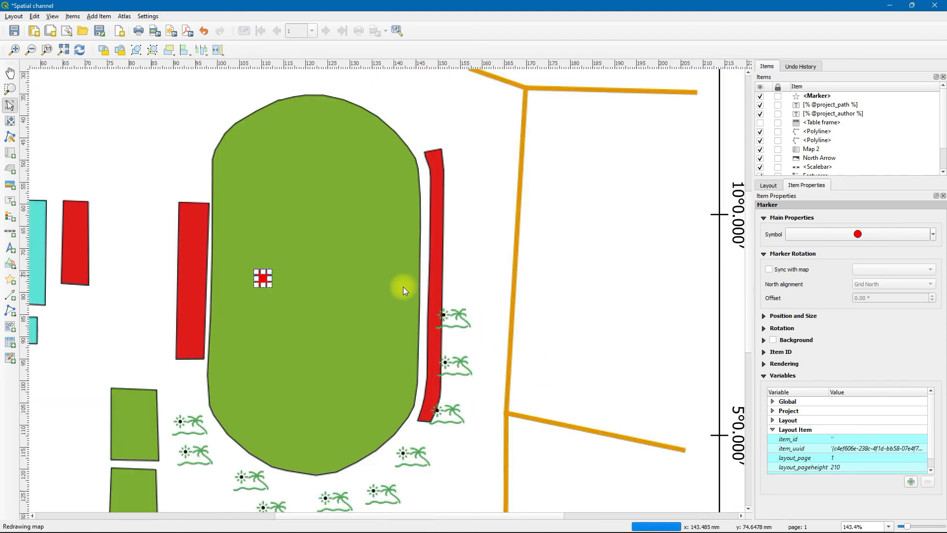
scroll(272, 280, "down", 2)
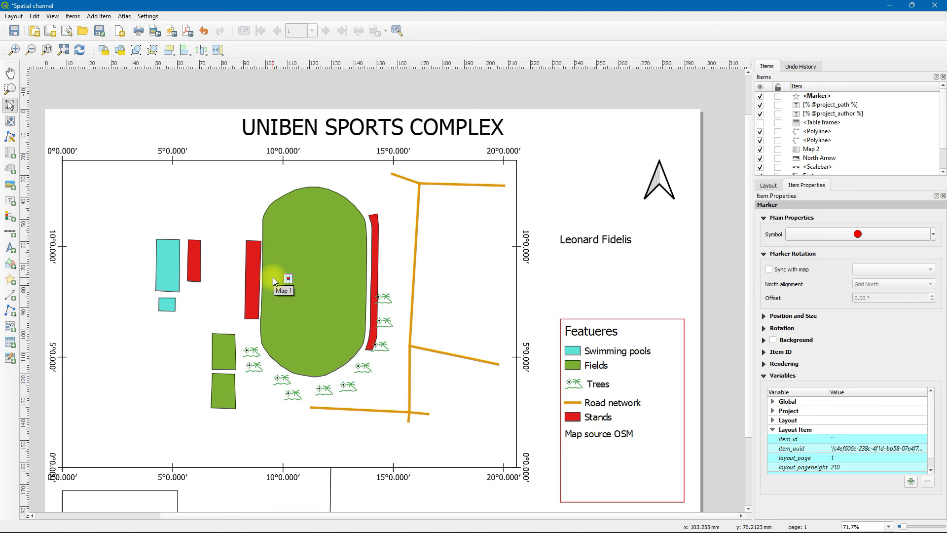
- Add a label just below the marker on the oval field with the text "Main Bowl"
left_click(6, 204)
left_click_drag(278, 289, 352, 313)
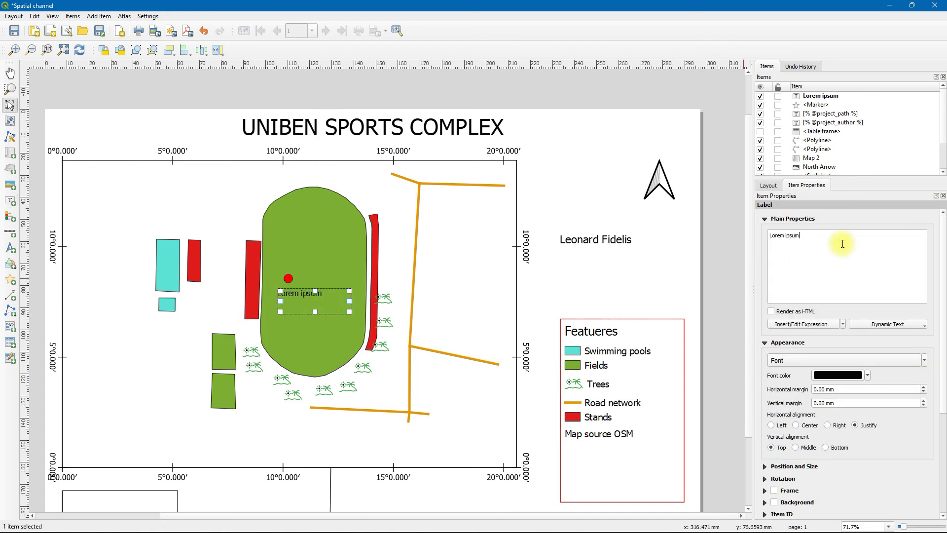
key("ctrl+BackSpace")
key("ctrl+BackSpace")
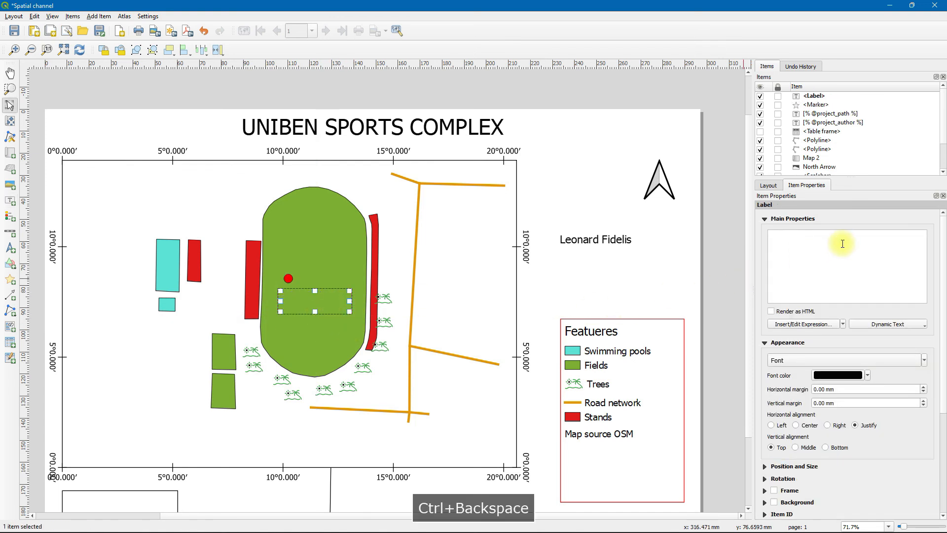
type("Ma")
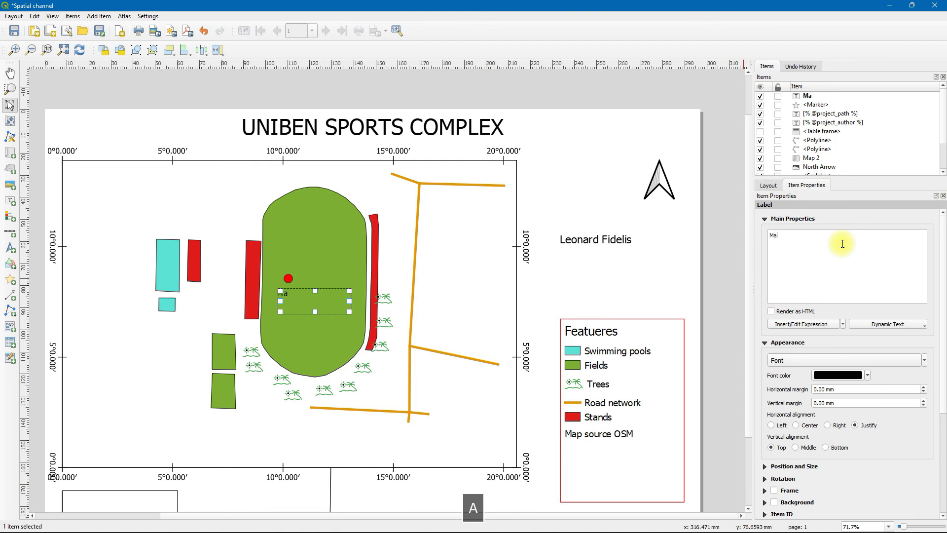
type("in bo")
key("BackSpace")
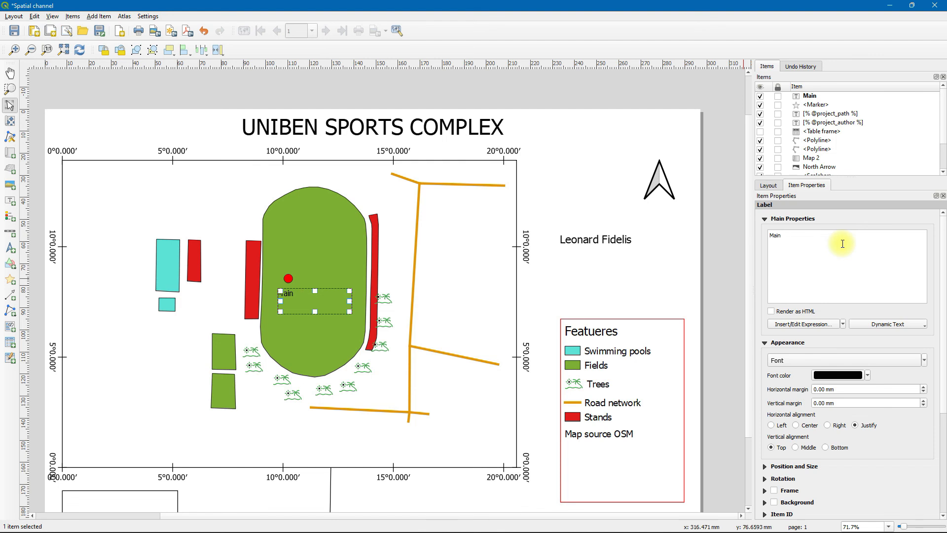
type("B0")
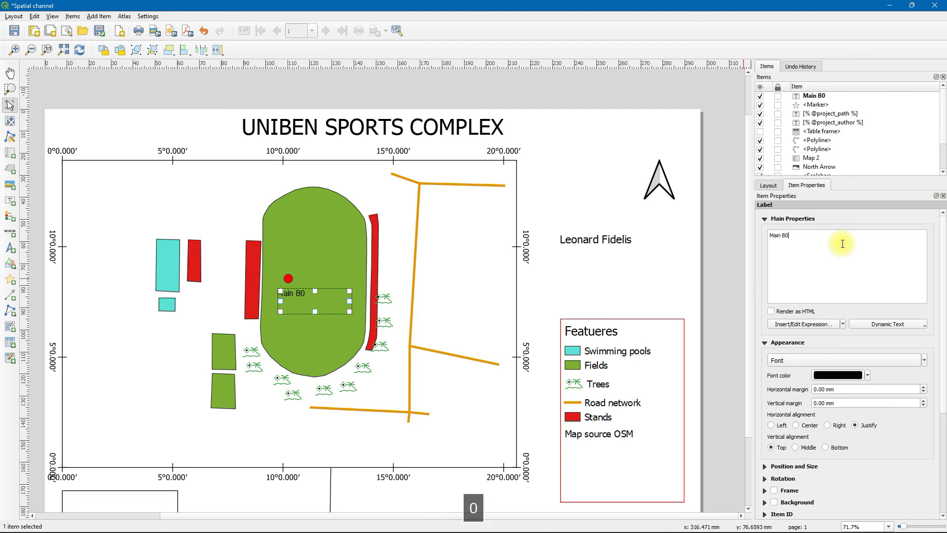
key("BackSpace")
type("Owl")
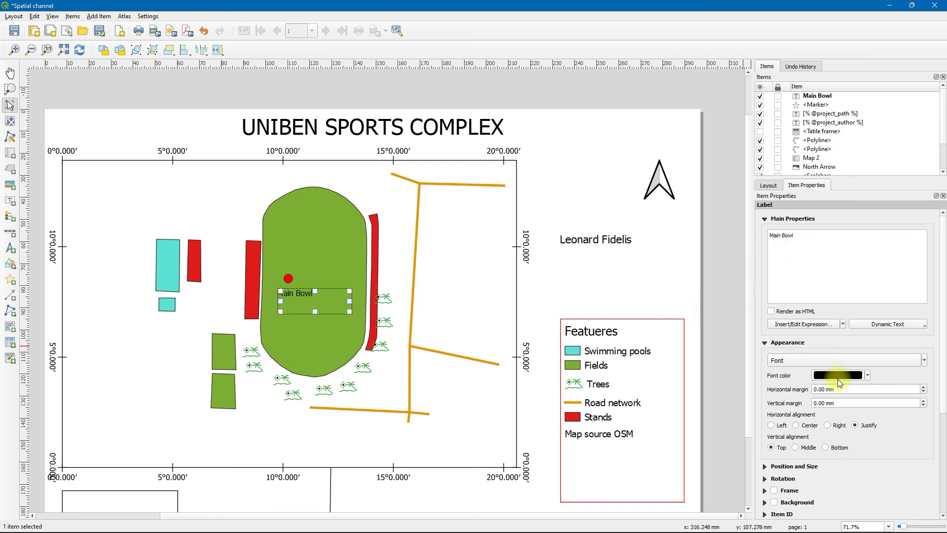
- Enlarge the Main Bowl label's font slightly and shrink its box to fit the text
scroll(836, 360, "up", 2)
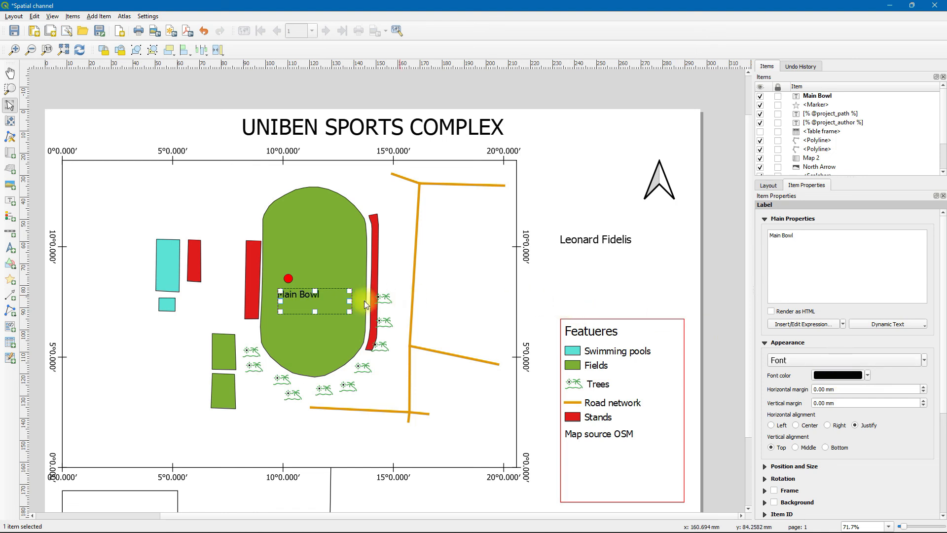
left_click_drag(349, 314, 333, 301)
left_click(328, 308)
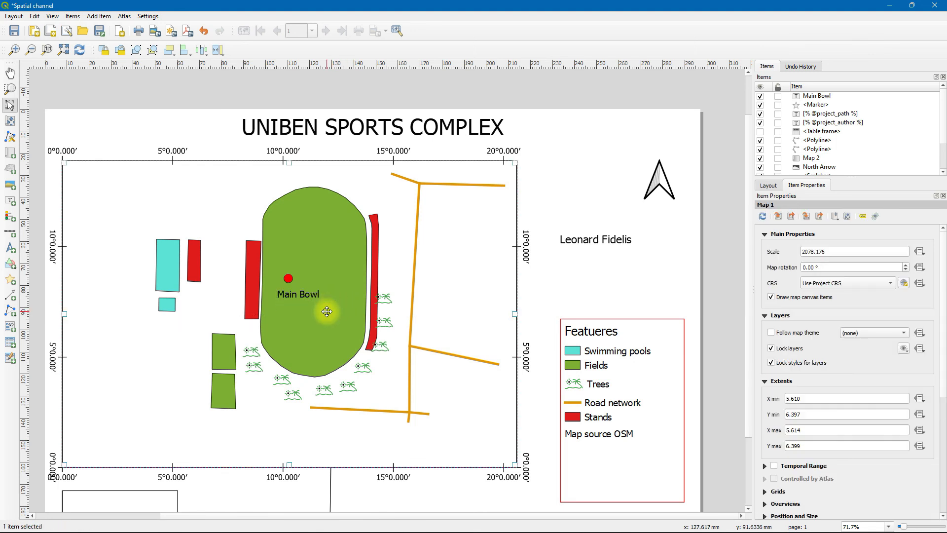
- Review the whole layout page, including the marked field, map grid, inset map and its connecting arrow
scroll(331, 313, "down", 1)
scroll(331, 313, "down", 1)
scroll(332, 312, "up", 3)
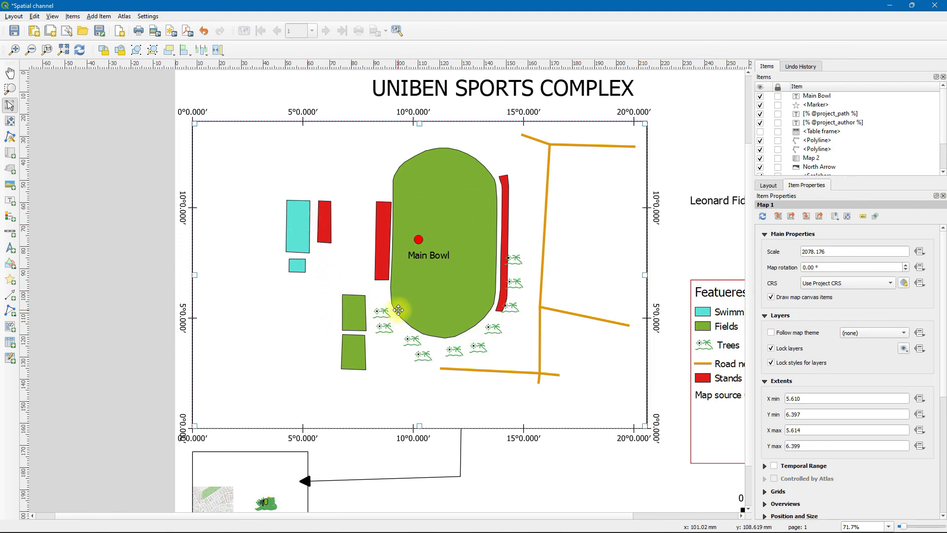
scroll(441, 284, "down", 1)
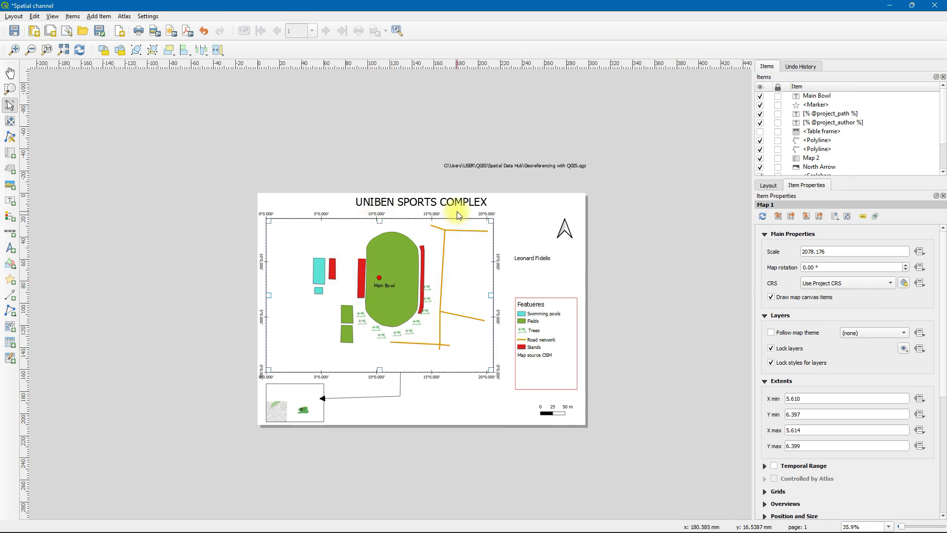
scroll(457, 211, "up", 1)
scroll(457, 211, "down", 1)
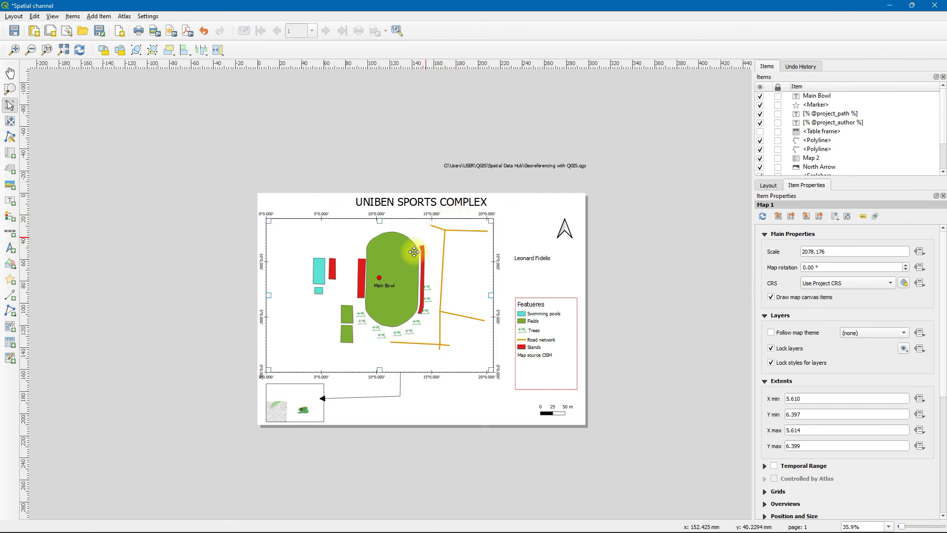
scroll(350, 432, "up", 2)
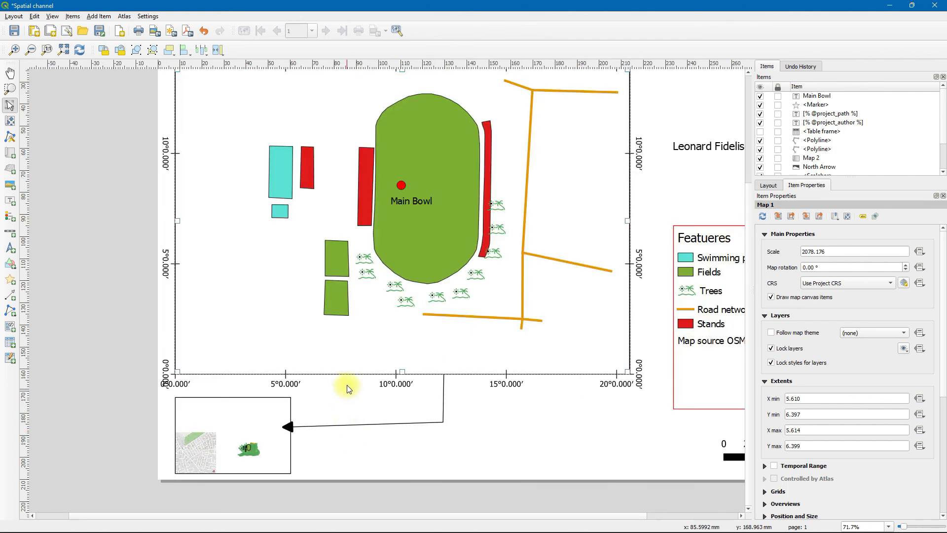
scroll(346, 383, "down", 2)
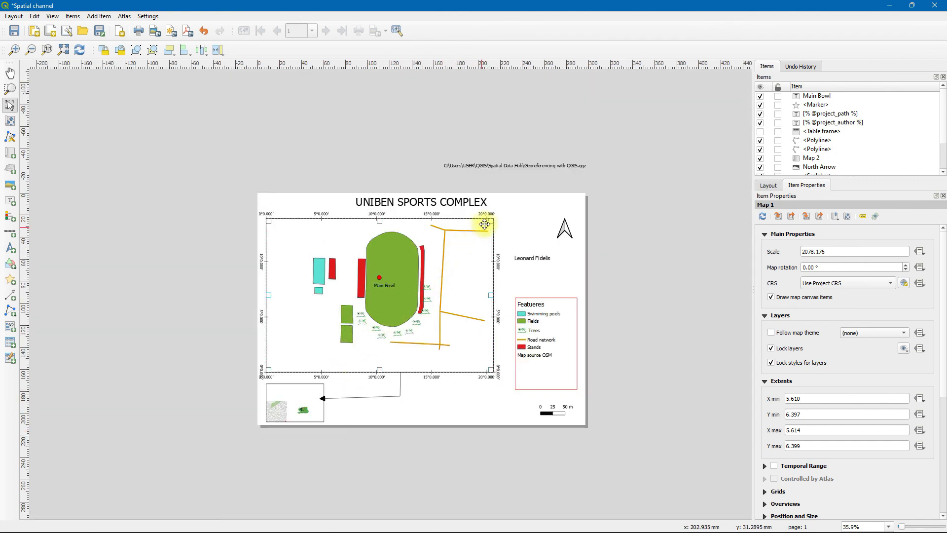